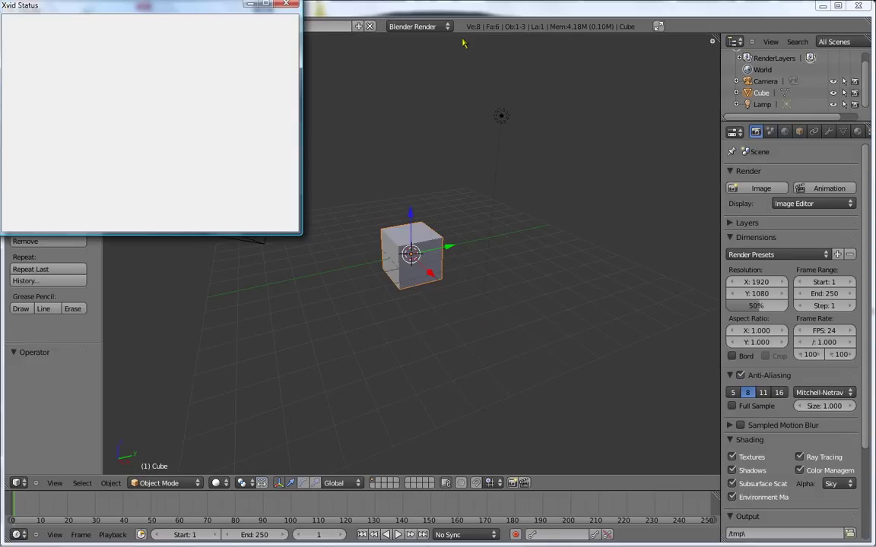
- Clear the camera's rotation and location, then raise it straight up along Z to 6.768
click(461, 7)
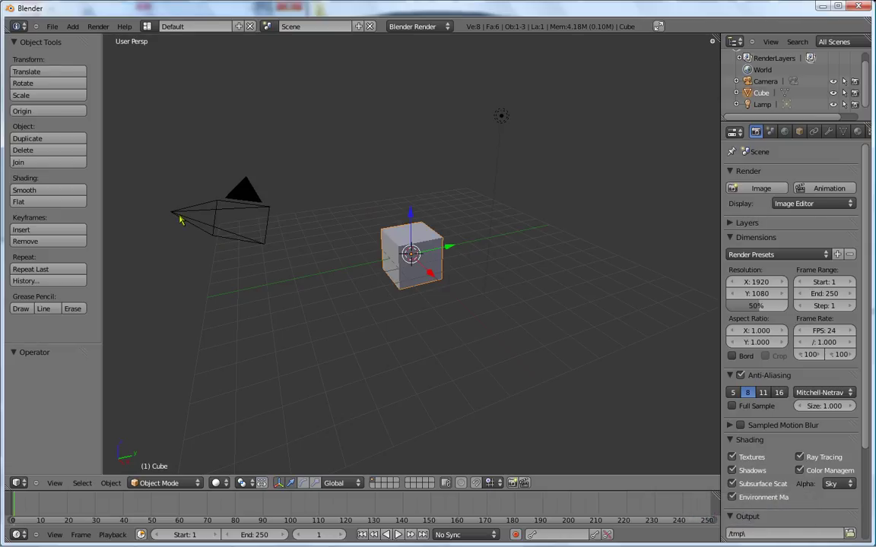
right_click(180, 220)
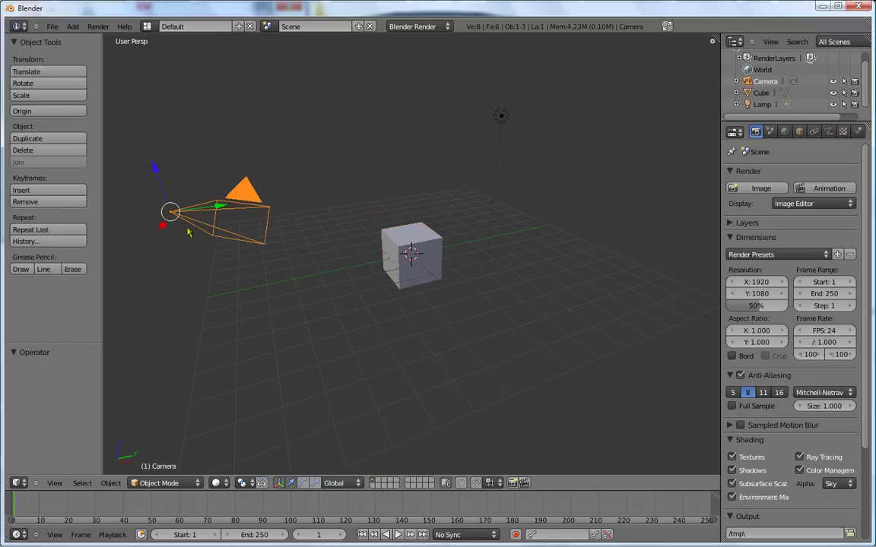
key(alt+r)
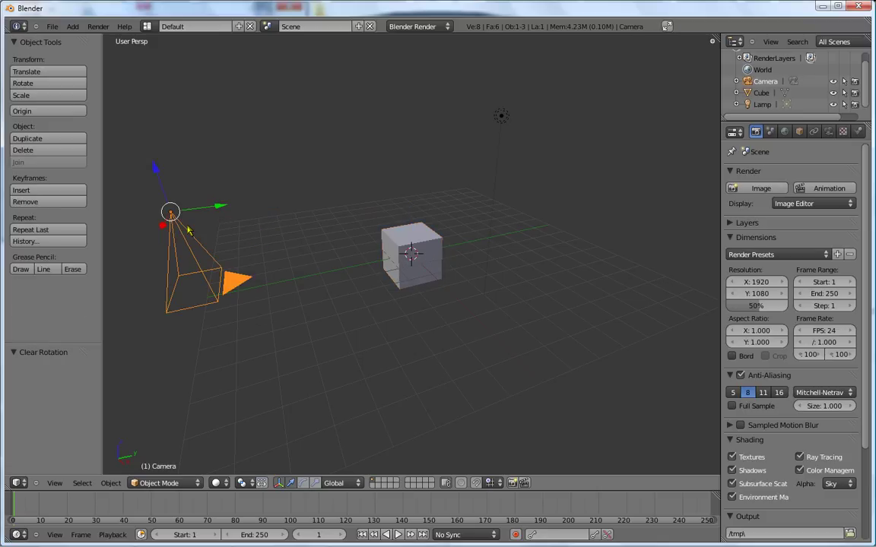
key(alt+g)
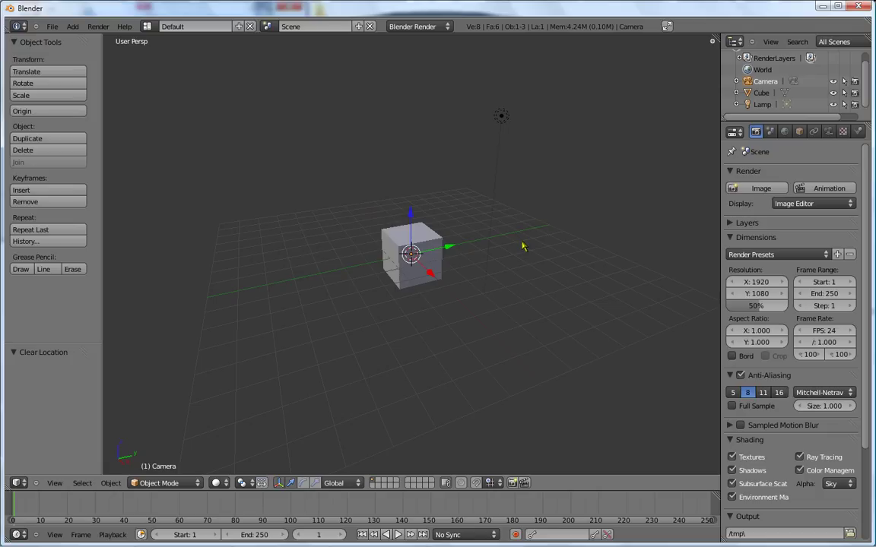
key(n)
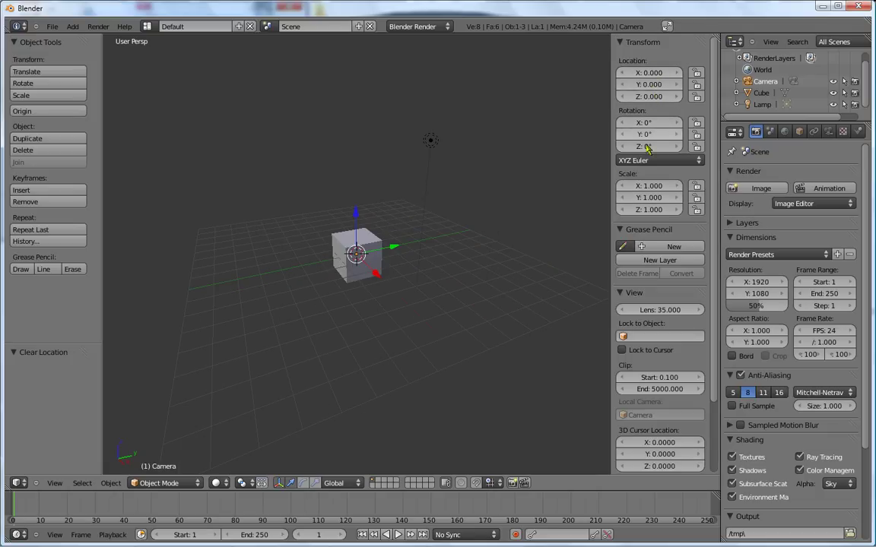
key(n)
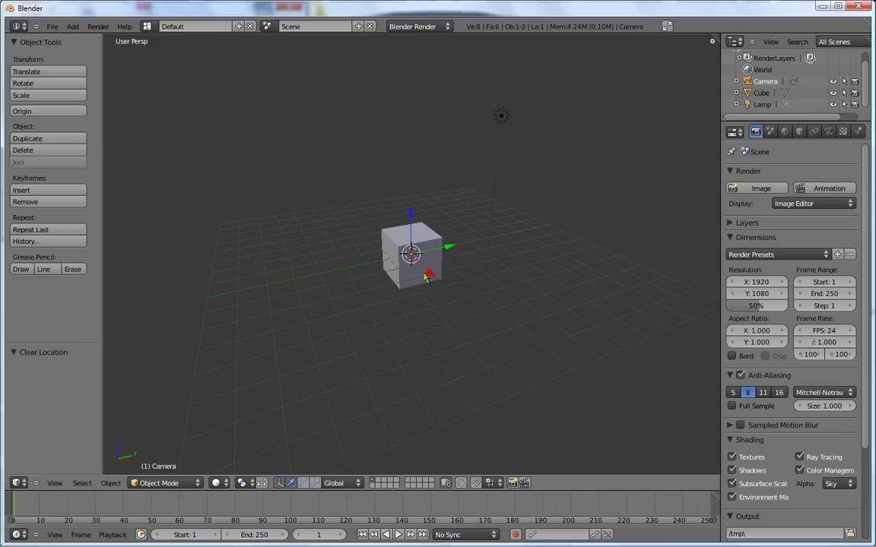
mouse_move(410, 213)
mouse_down()
mouse_move(414, 190)
mouse_move(365, 43)
mouse_up()
- Delete the default cube
right_click(389, 239)
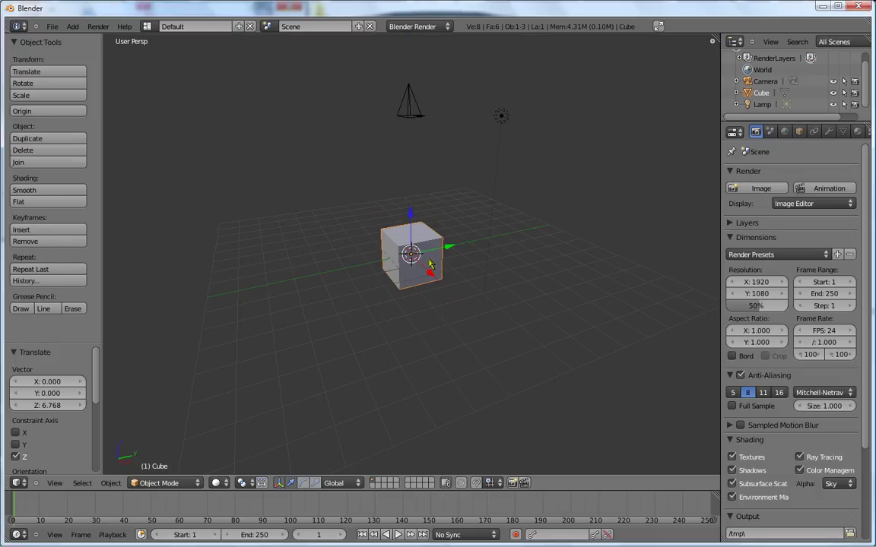
key(x)
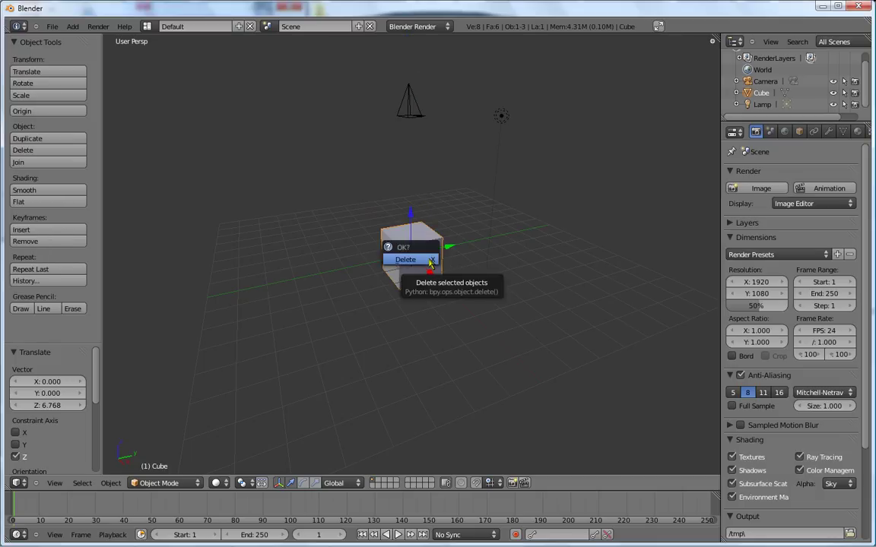
click(431, 261)
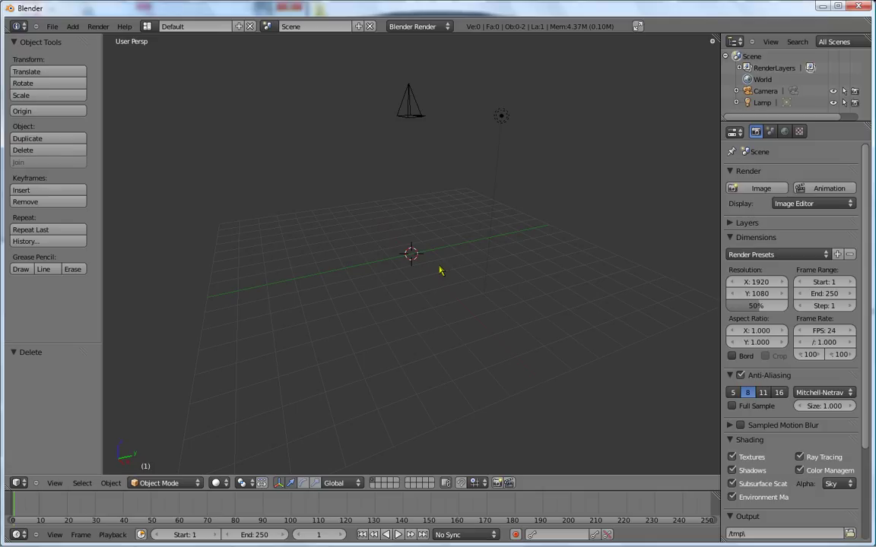
- View the scene through the camera
key(KP_0)
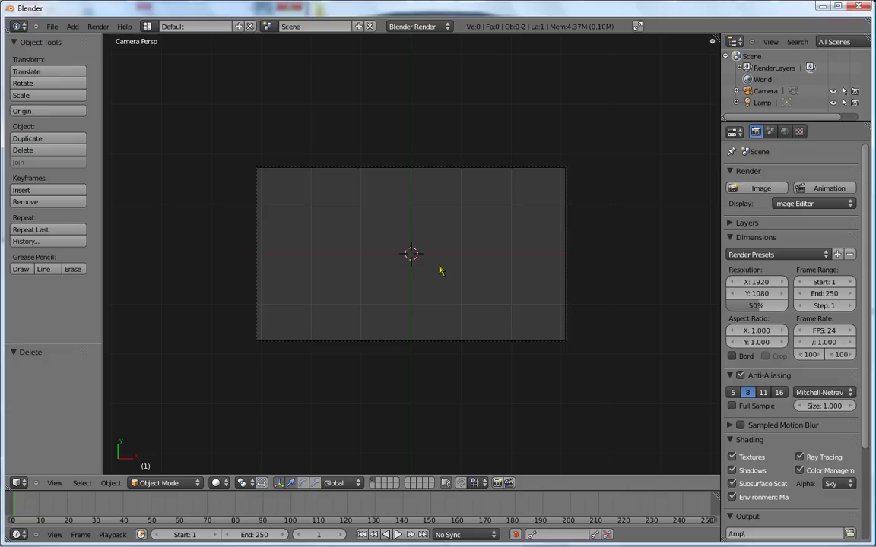
scroll(426, 239, down, 2)
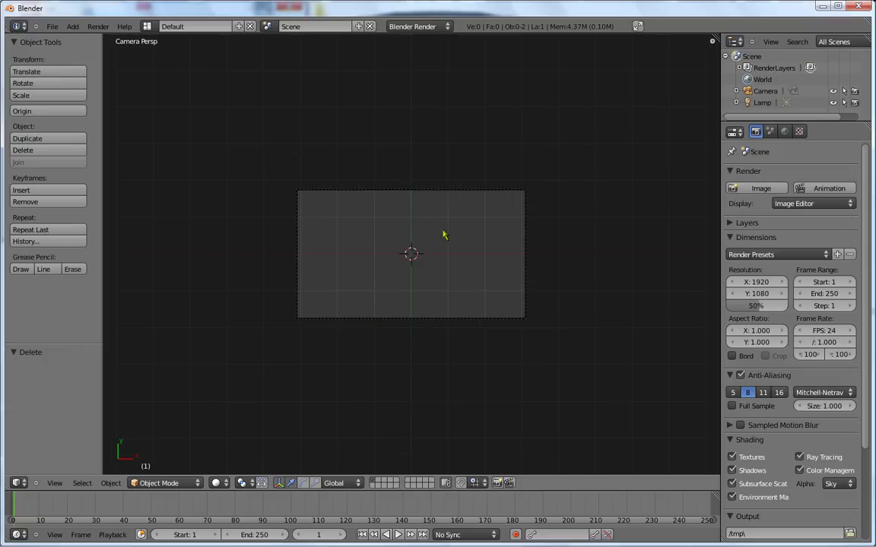
scroll(447, 244, up, 2)
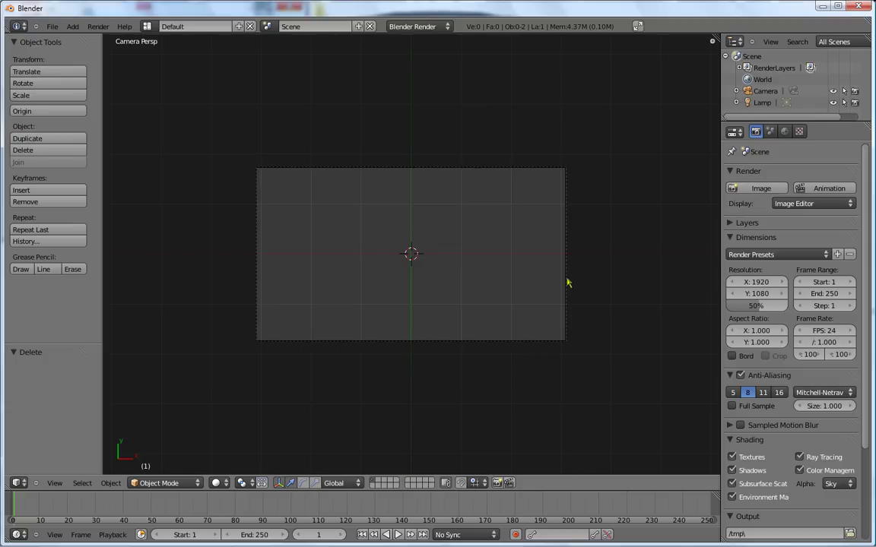
- Set the render resolution to a portrait 500 × 800
click(759, 285)
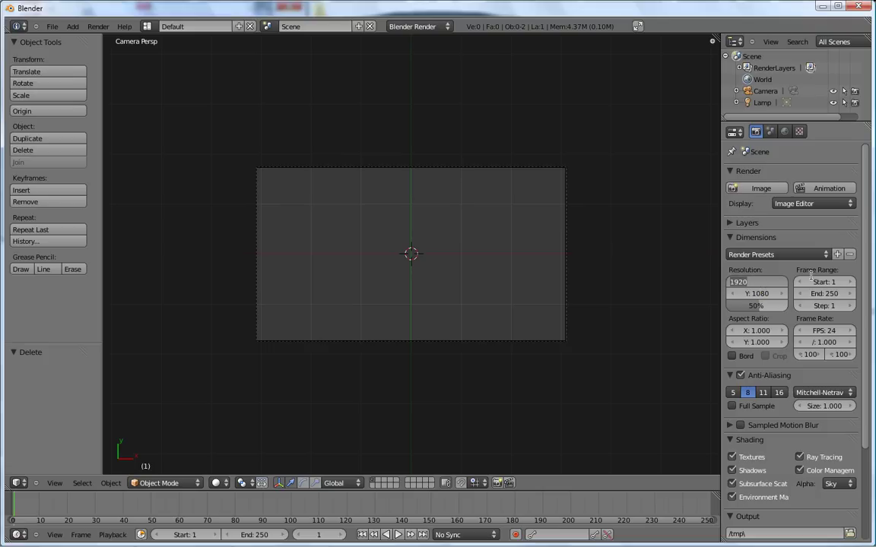
text(X: 500)
key(Return)
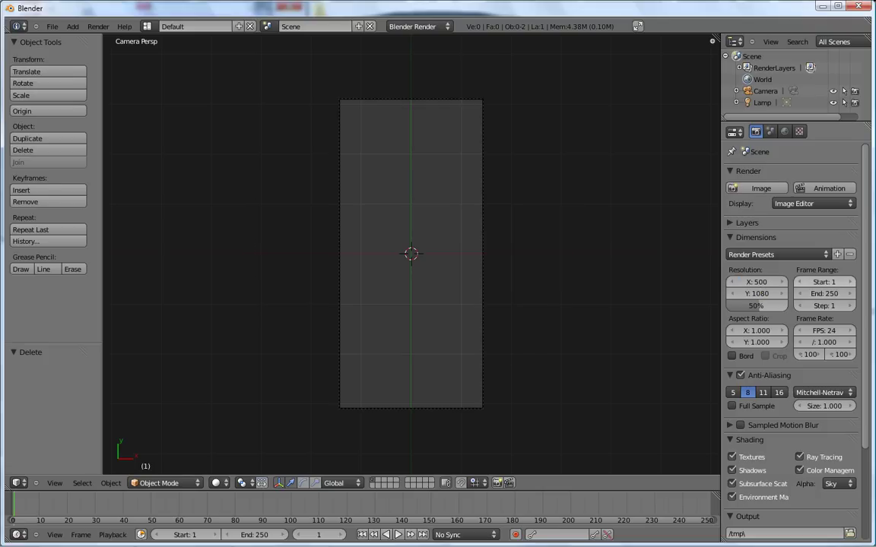
click(756, 293)
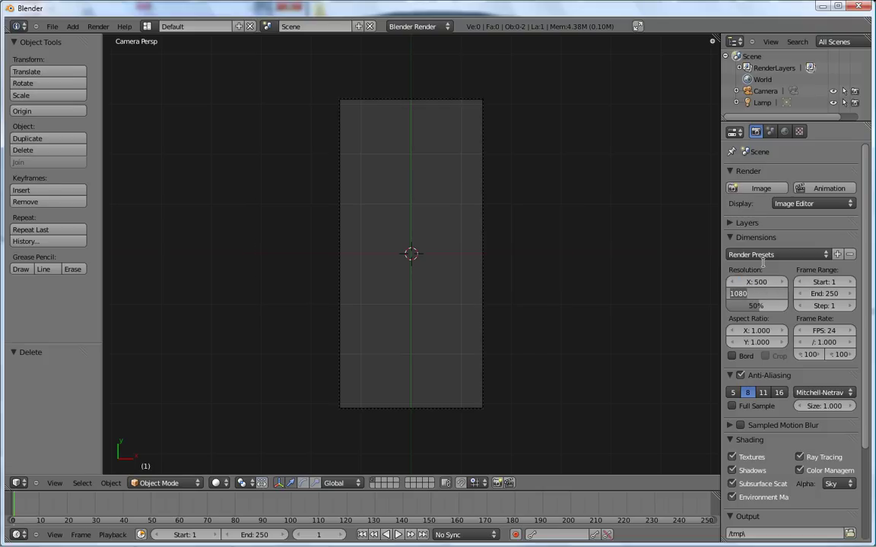
text(800)
key(Return)
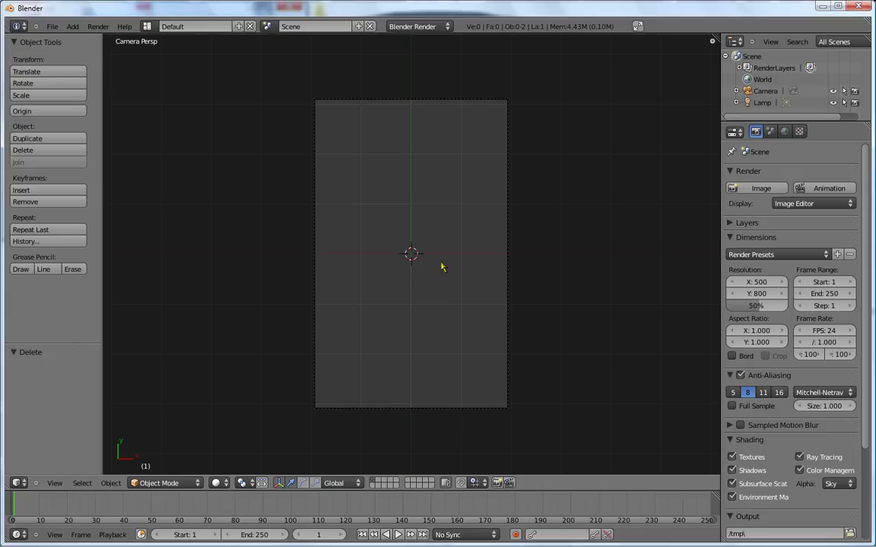
- Add a plane mesh at the scene centre
key(shift+a)
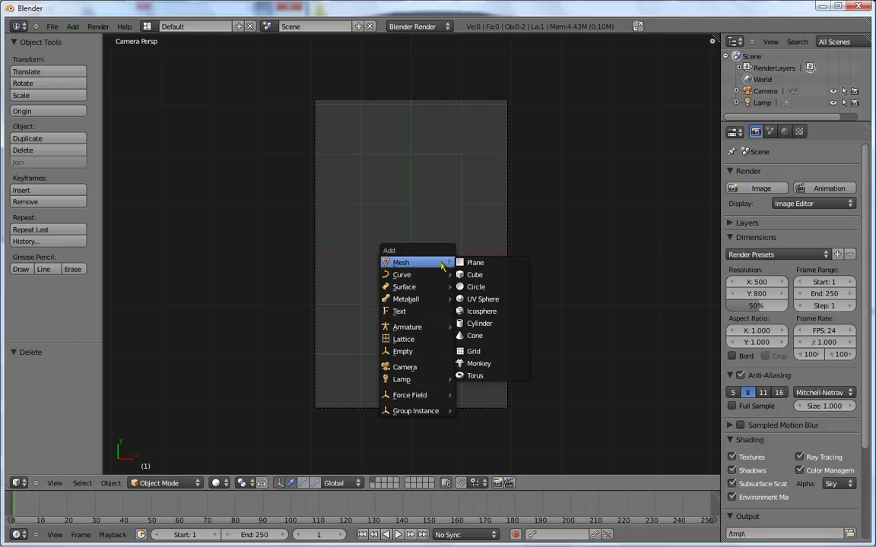
click(486, 263)
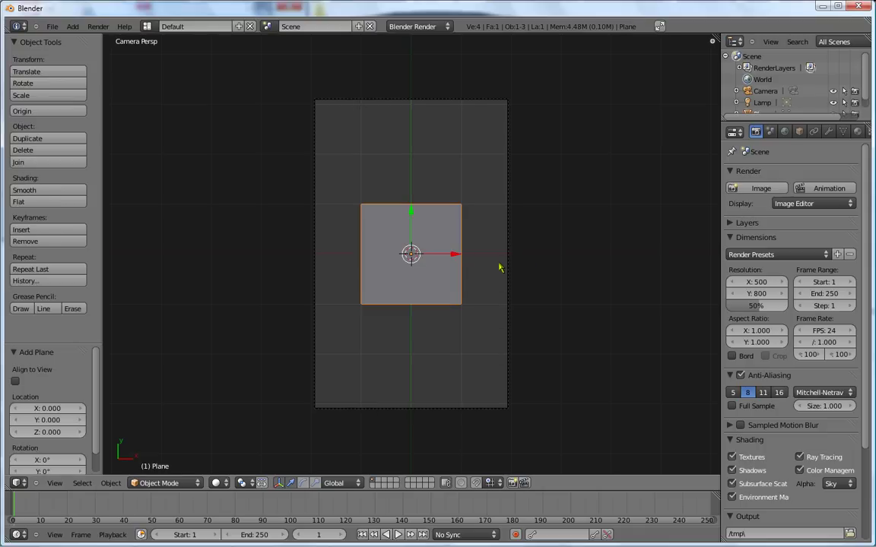
scroll(532, 251, down, 5)
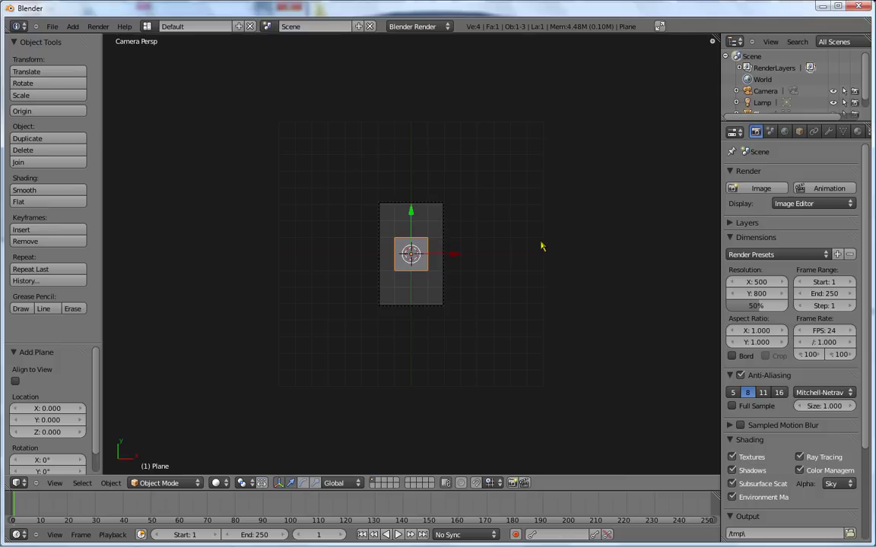
scroll(496, 254, up, 6)
scroll(497, 257, up, 1)
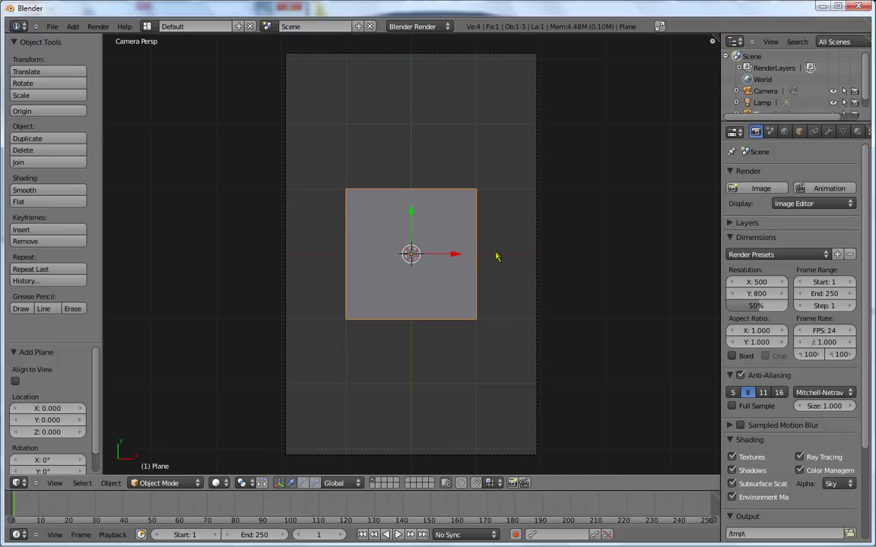
scroll(496, 256, down, 1)
scroll(504, 256, down, 1)
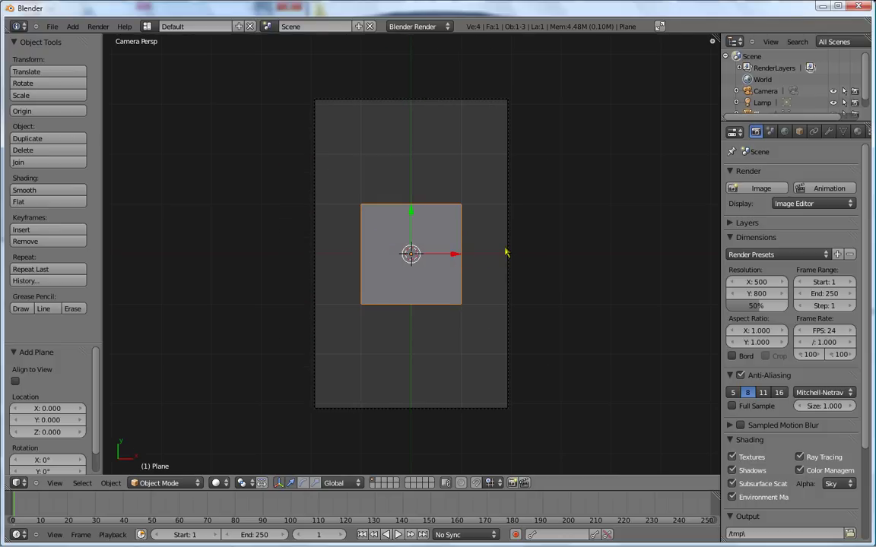
- Move the plane 1.888 along Y to the top of the camera frame
key(KP_5)
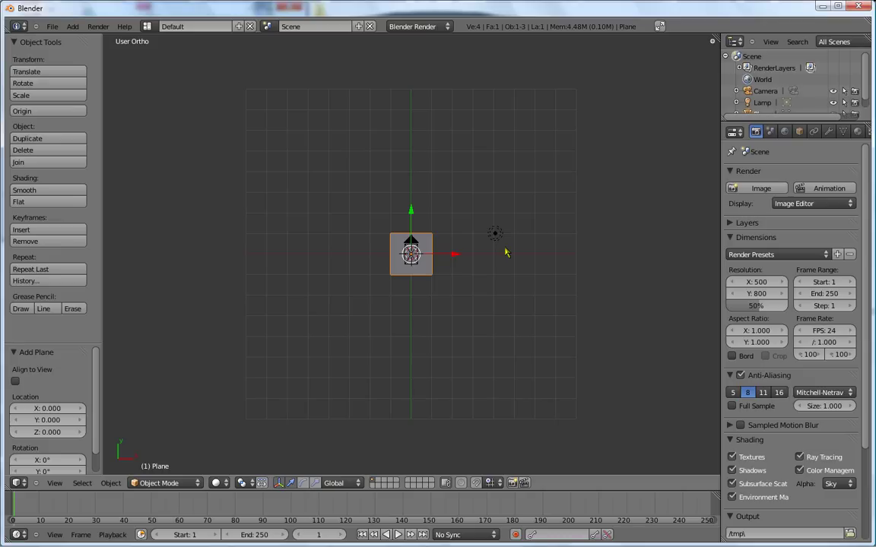
scroll(503, 263, up, 1)
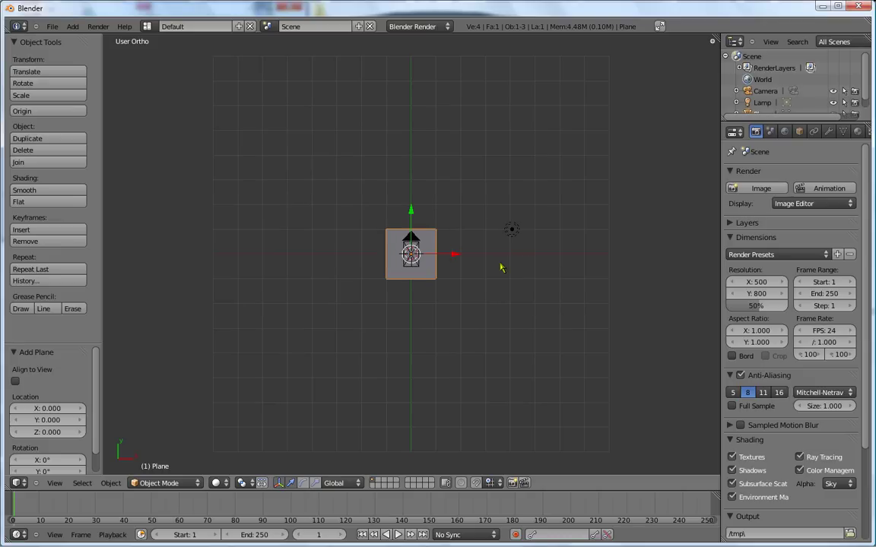
scroll(498, 270, up, 2)
key(KP_5)
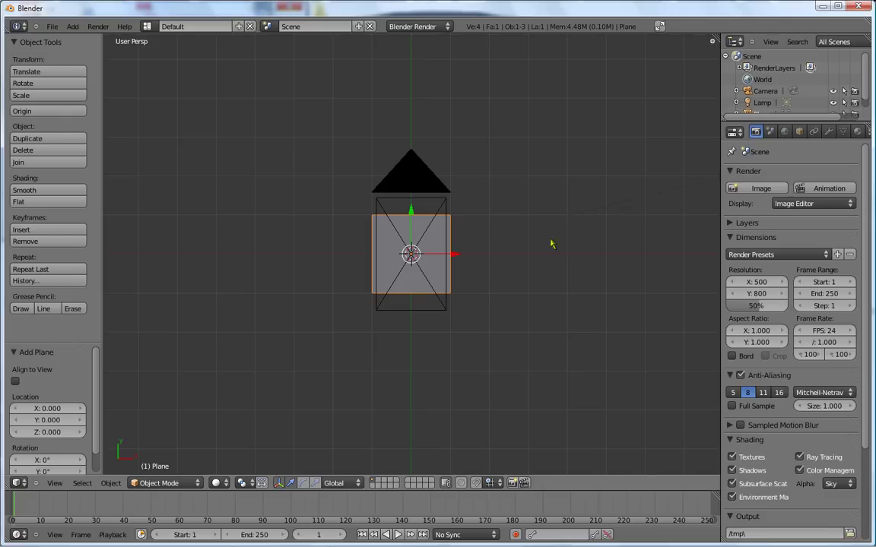
scroll(547, 243, down, 4)
scroll(489, 258, up, 4)
scroll(494, 263, up, 4)
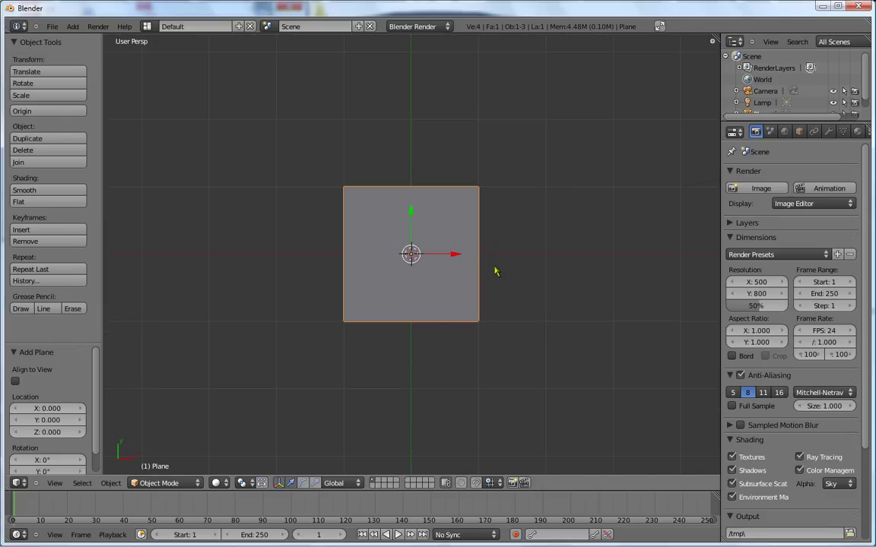
scroll(498, 270, down, 2)
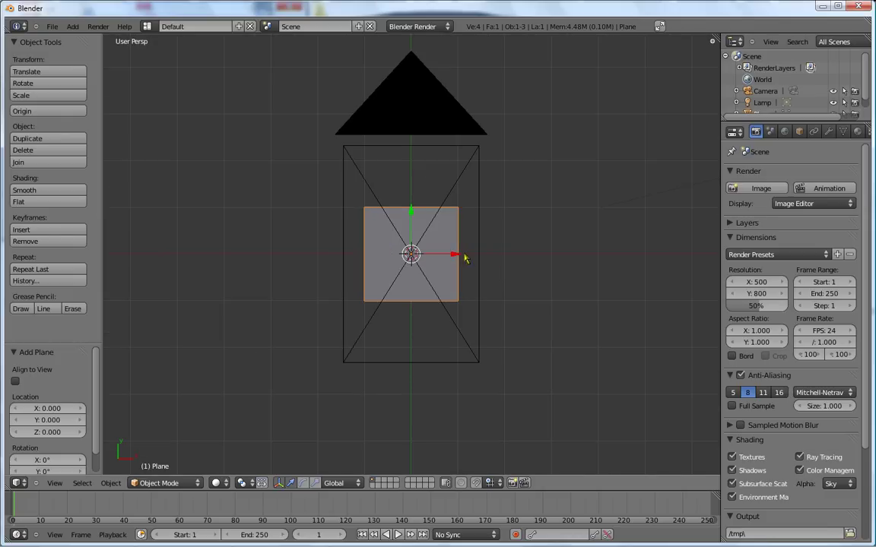
key(KP_0)
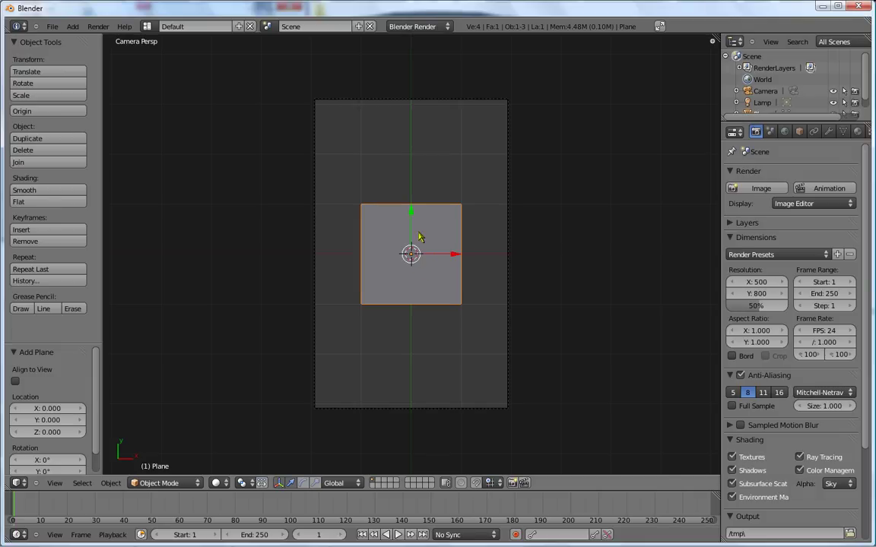
drag(409, 212, 411, 118)
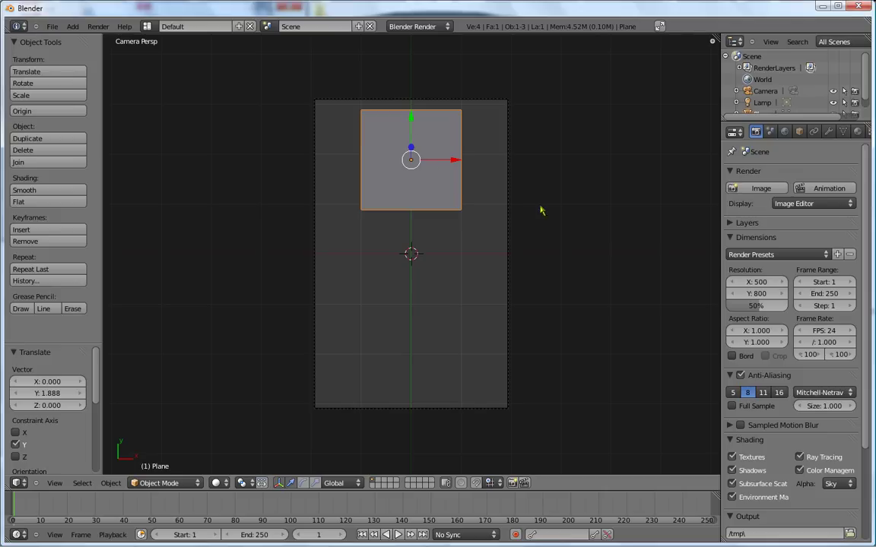
- Add a Subdivision Surface modifier to the plane with View subdivisions set to 2
click(828, 133)
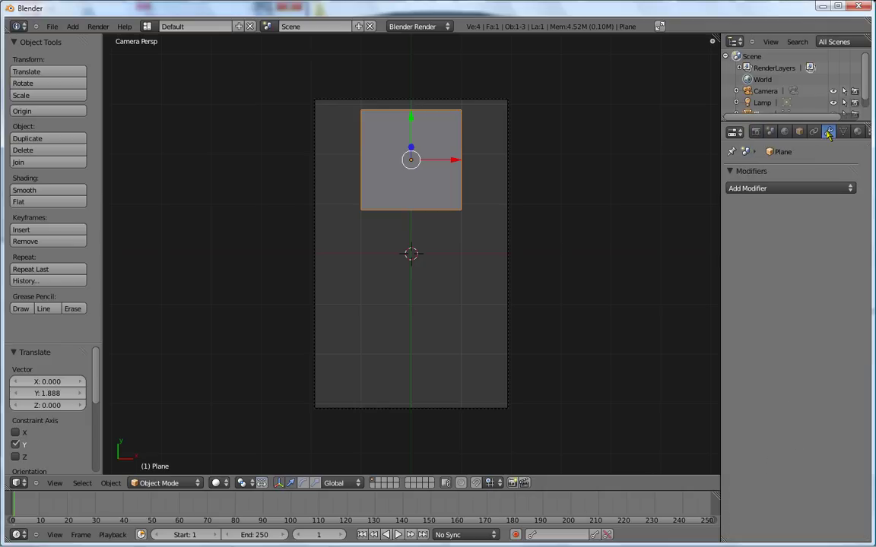
click(850, 188)
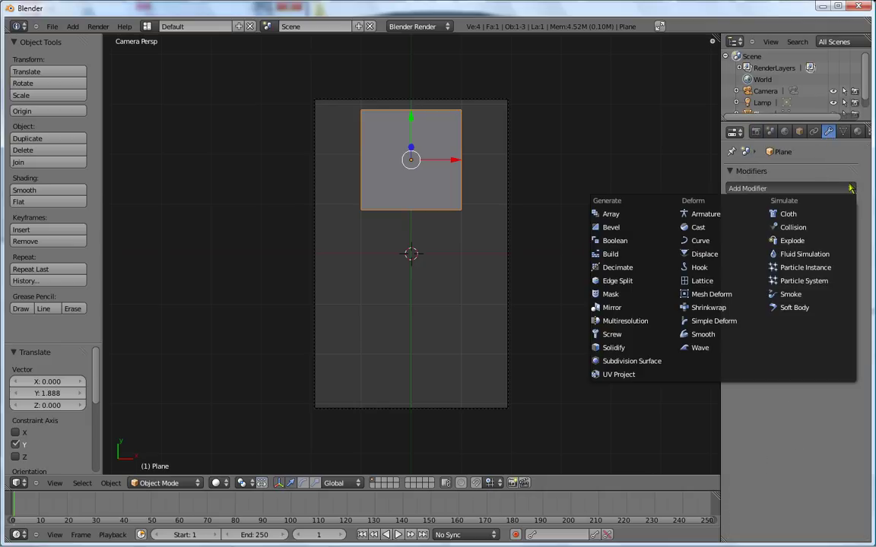
click(634, 362)
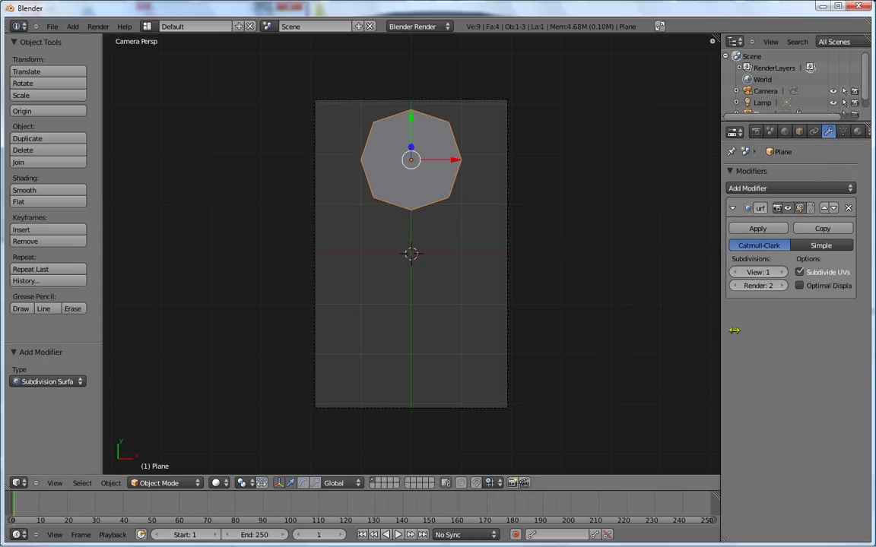
click(783, 273)
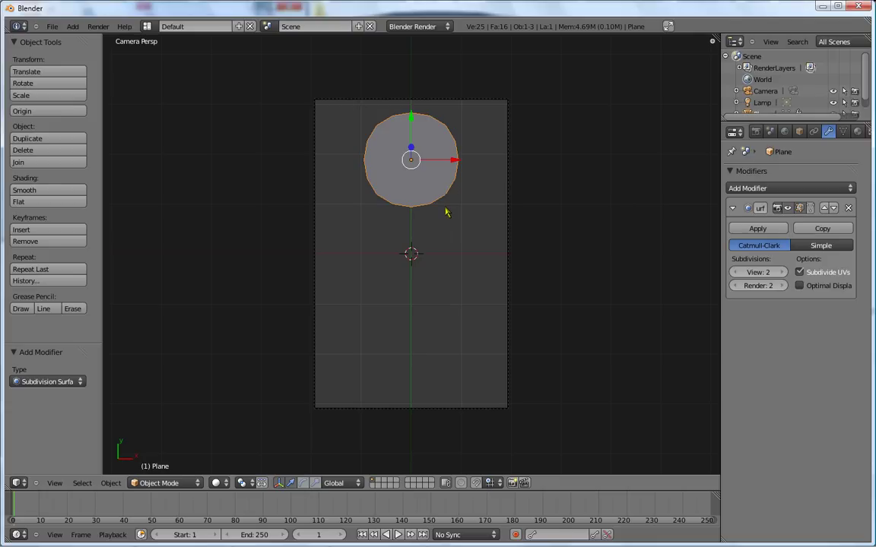
- In Edit Mode, select the plane's two bottom vertices and pull them down along Y
key(Tab)
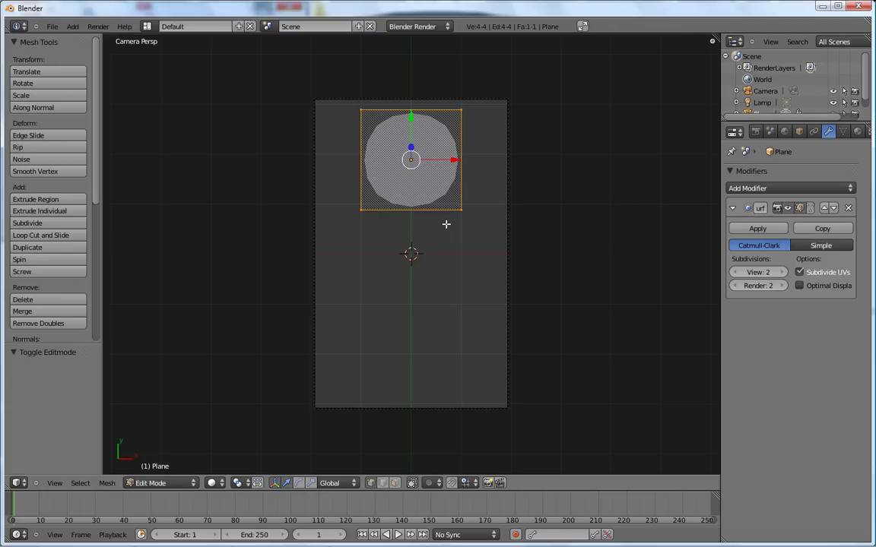
right_click(360, 209)
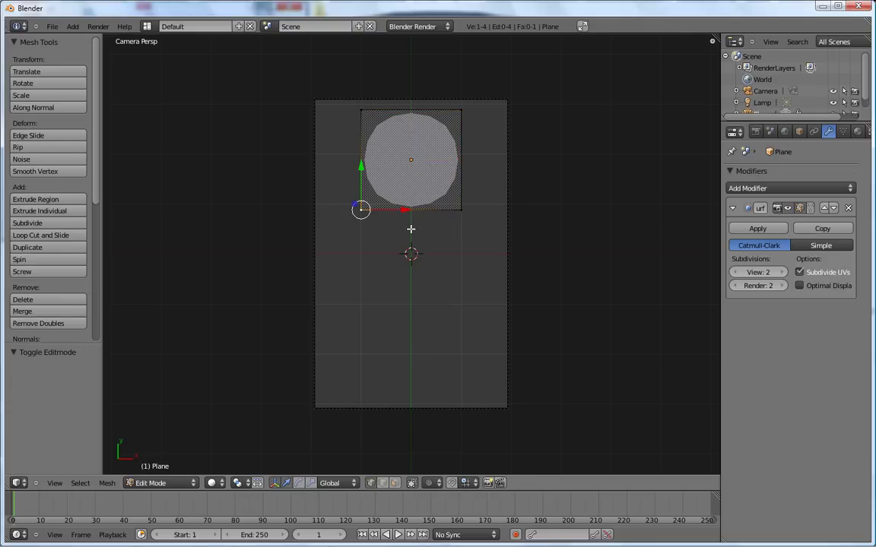
shift+right_click(461, 210)
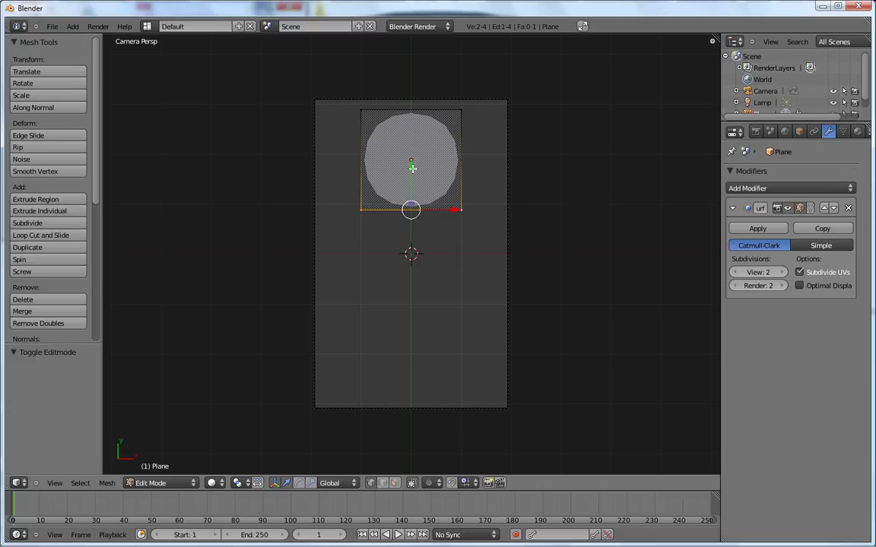
drag(410, 167, 406, 210)
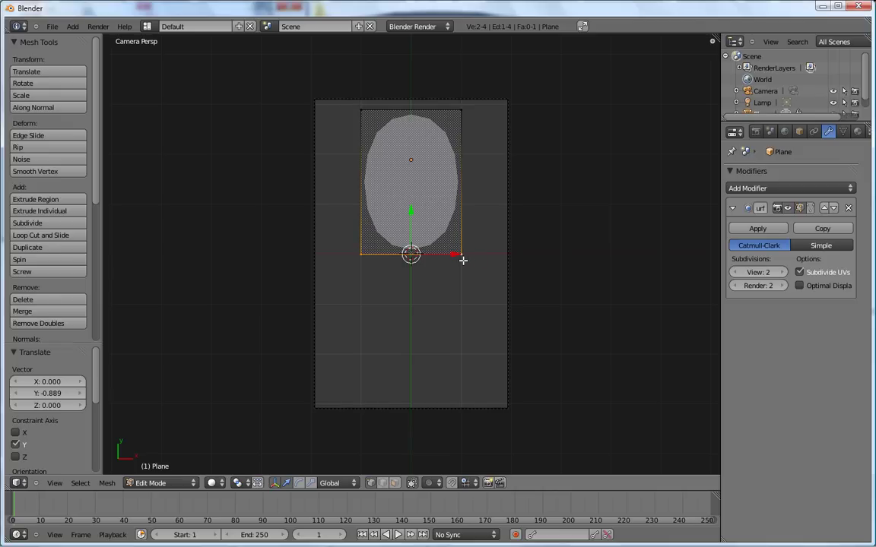
- Narrow the bottom edge and move it back up, forming a tapered trapezoid
key(s)
click(440, 254)
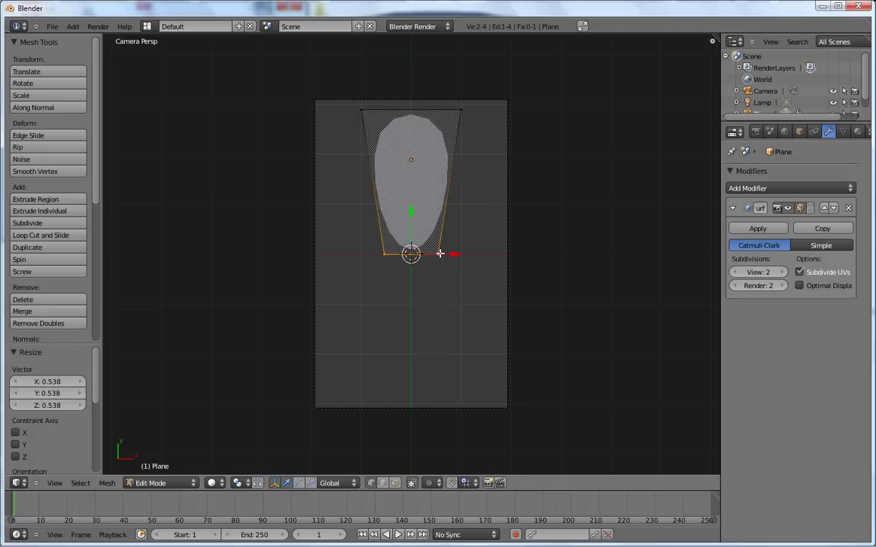
key(g)
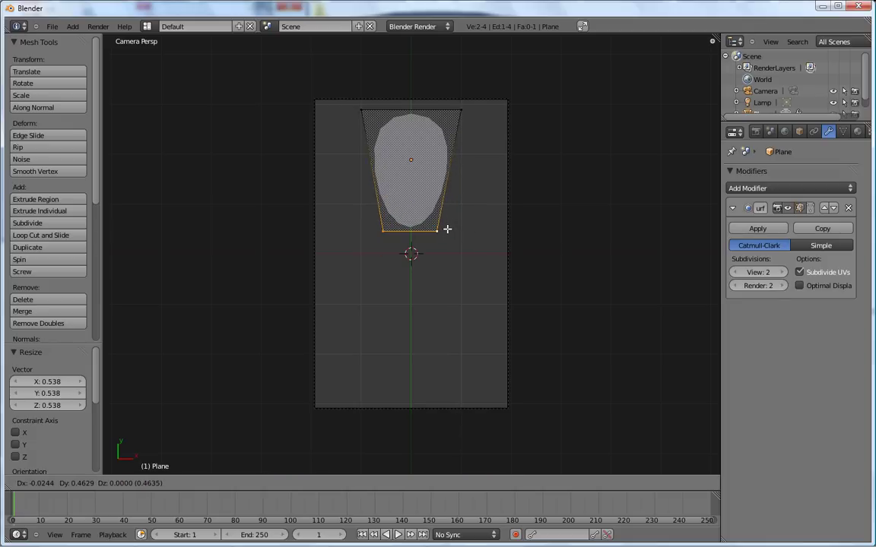
click(447, 229)
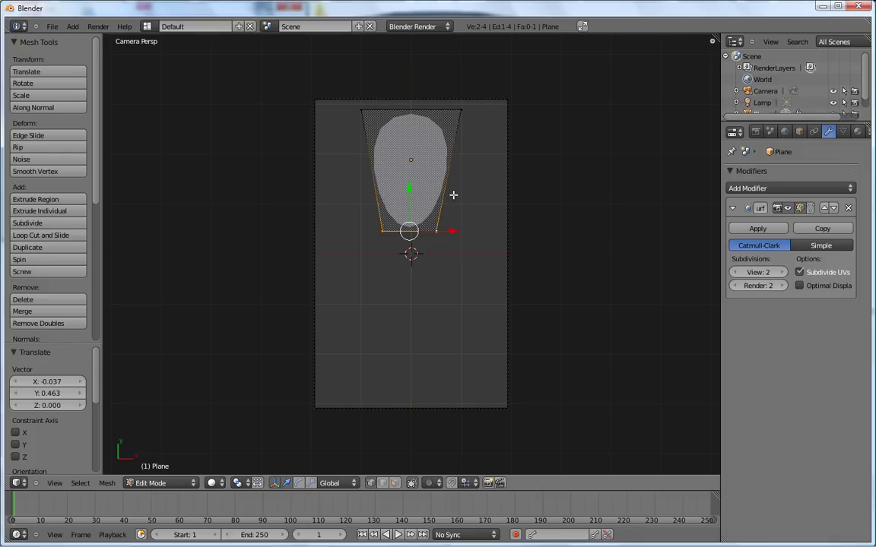
scroll(425, 144, up, 3)
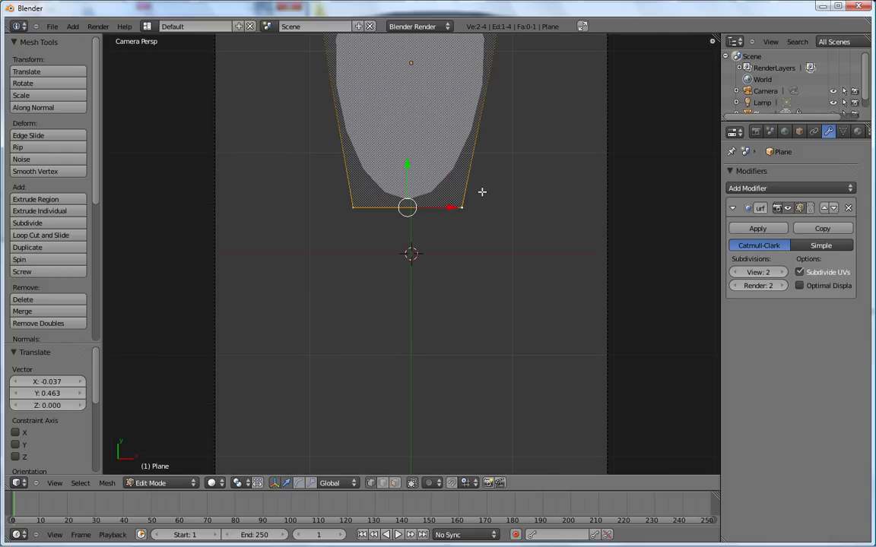
mouse_move(482, 192)
shift+middle_down()
mouse_move(469, 303)
mouse_move(474, 348)
shift+middle_up()
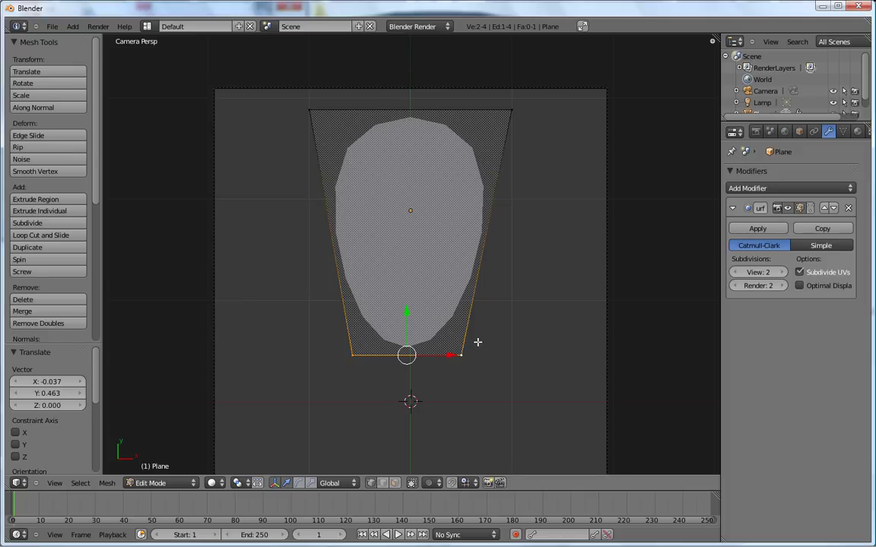
key(ctrl+r)
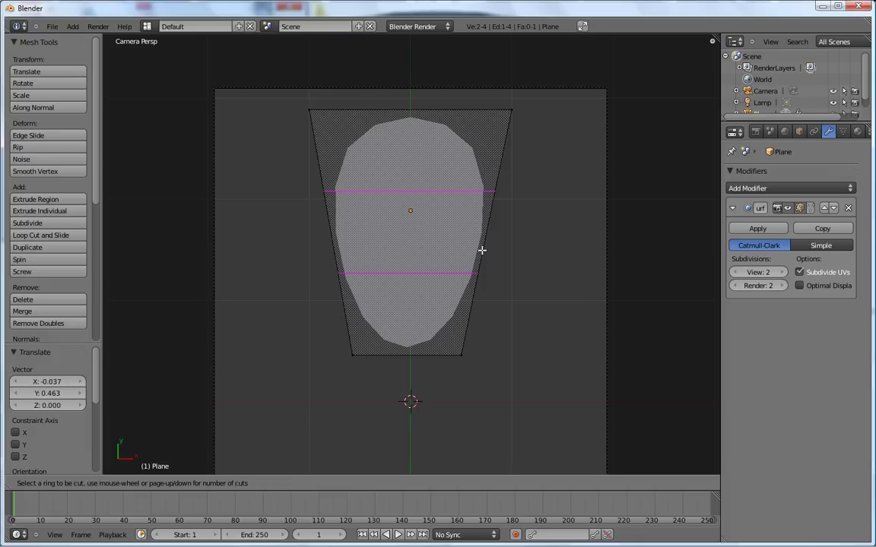
- Add two horizontal edge loops, then squash the middle band vertically and raise it
click(482, 250)
right_click(482, 250)
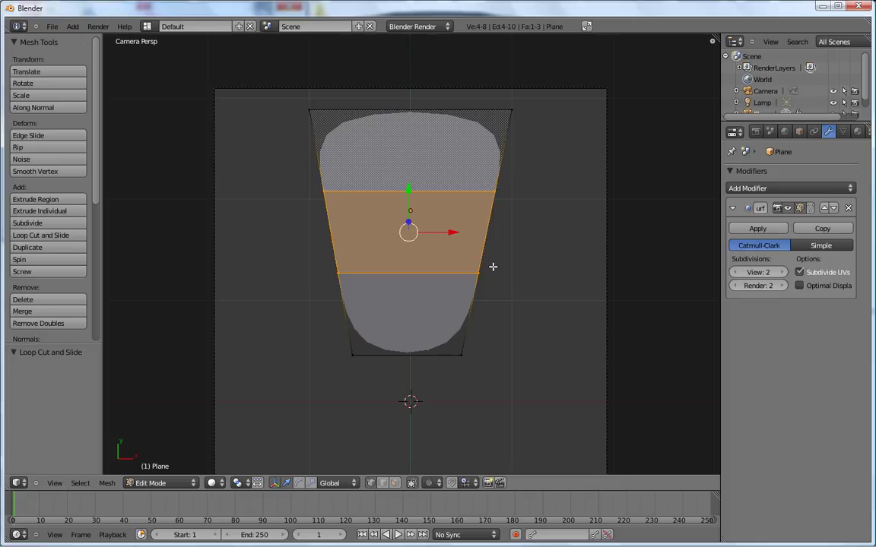
key(s)
key(y)
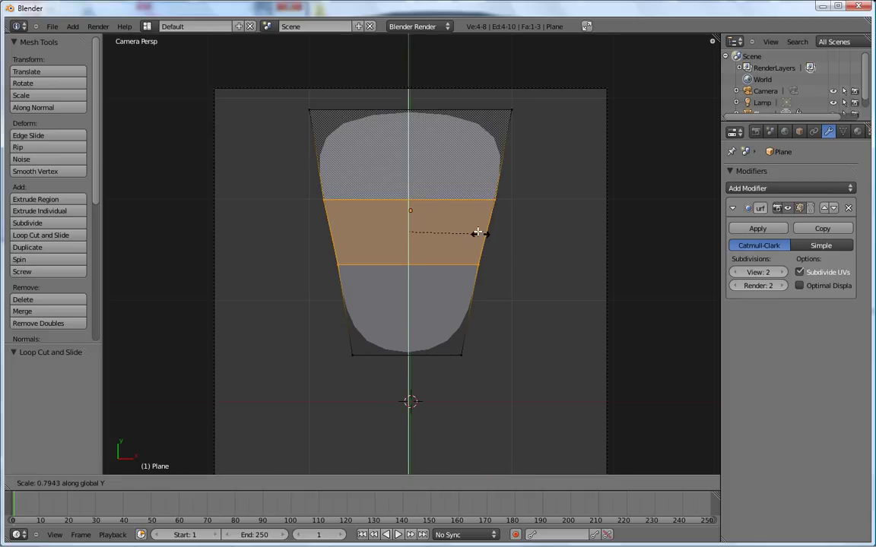
click(434, 218)
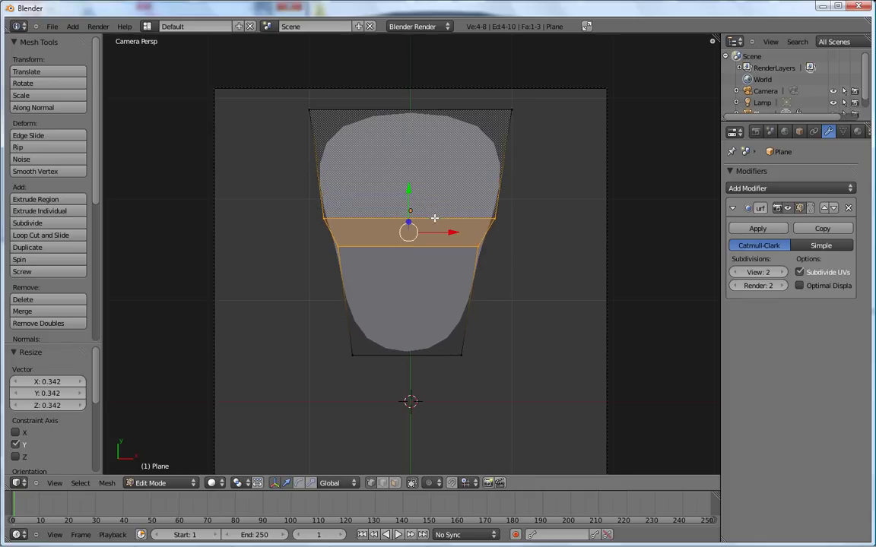
key(g)
key(y)
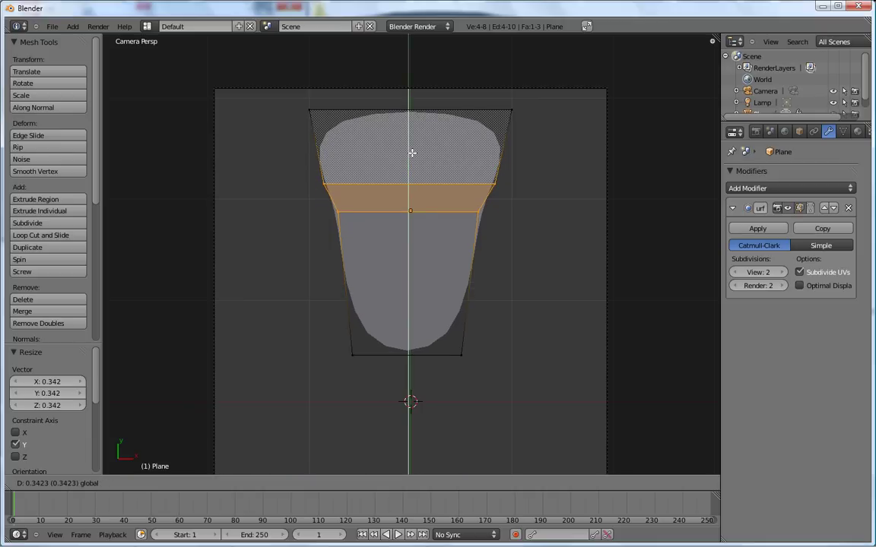
click(415, 156)
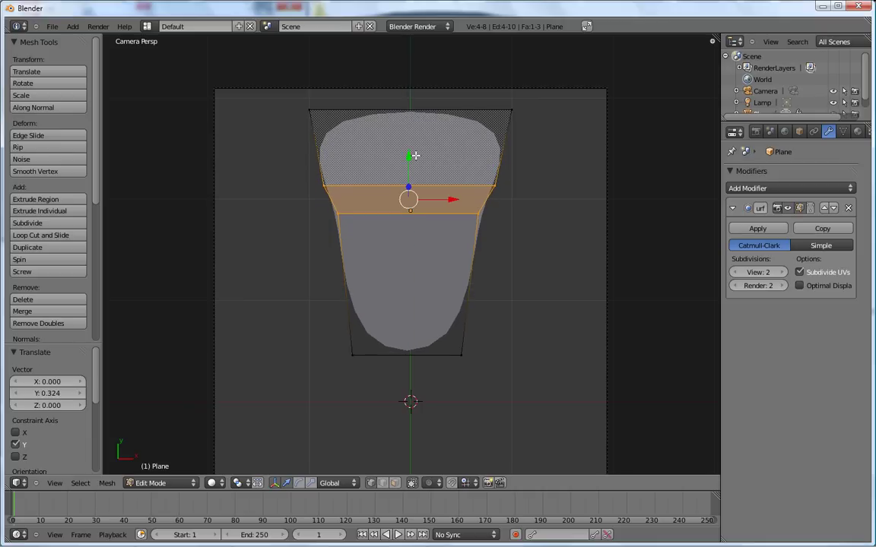
- Shrink the middle band slightly and narrow its upper edge
key(s)
click(528, 207)
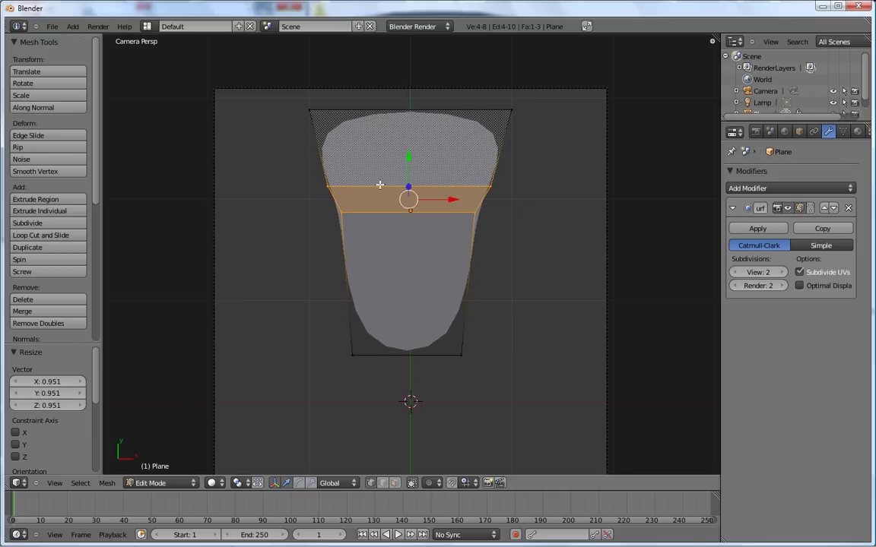
right_click(328, 185)
shift+right_click(490, 186)
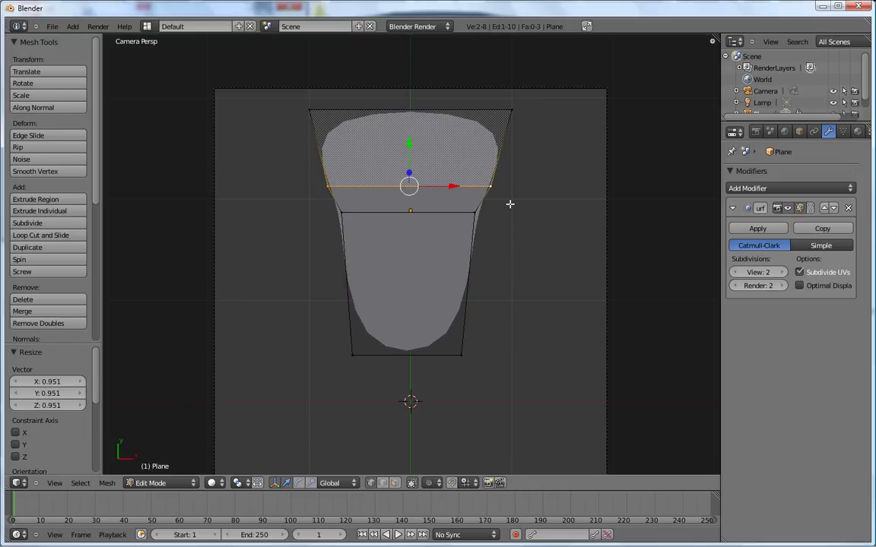
key(s)
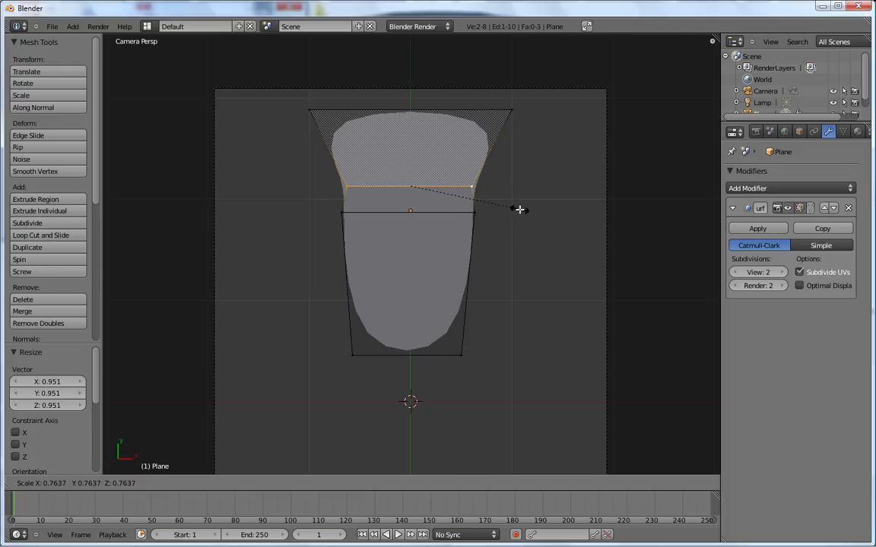
click(518, 208)
- Narrow the mesh's top edge toward its centre to 0.357
right_click(511, 110)
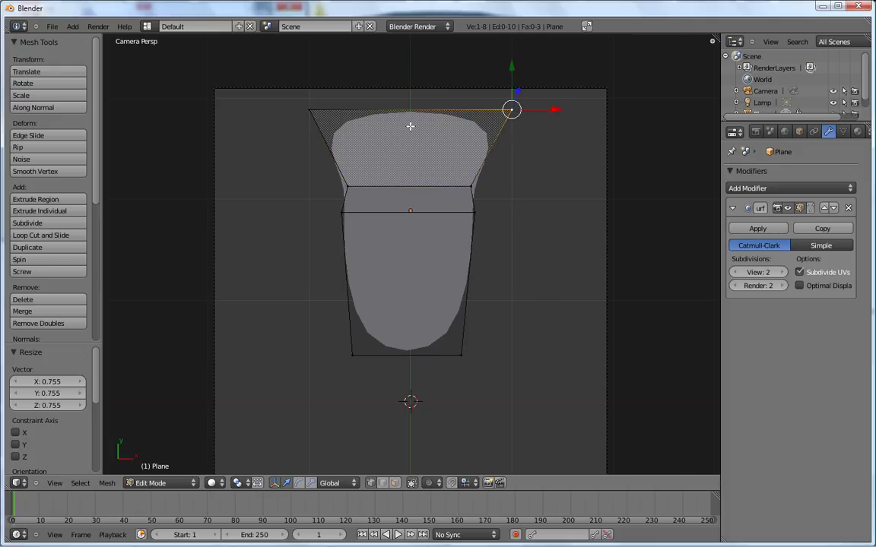
shift+right_click(310, 110)
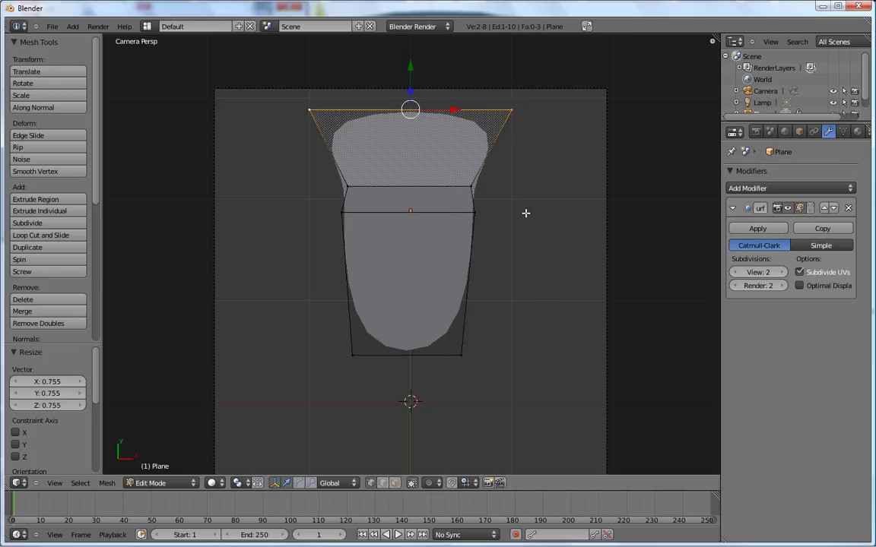
key(s)
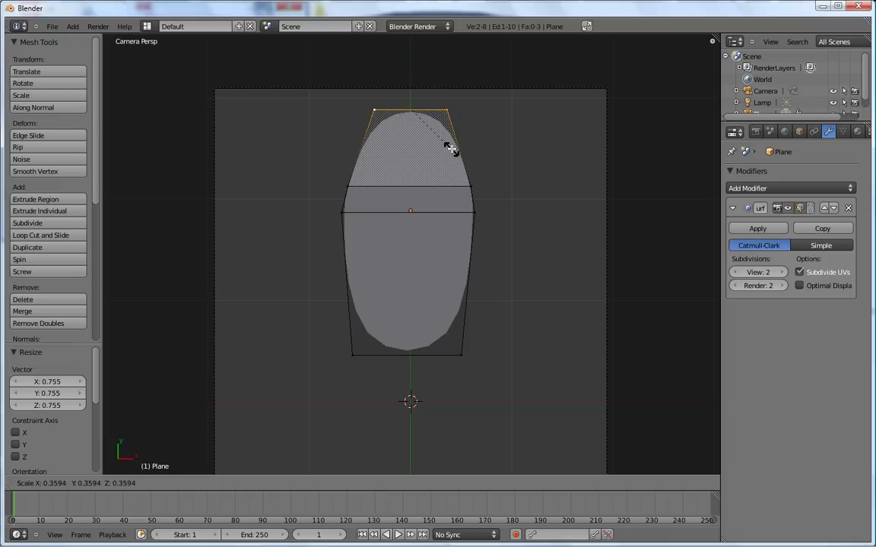
click(450, 150)
key(ctrl+r)
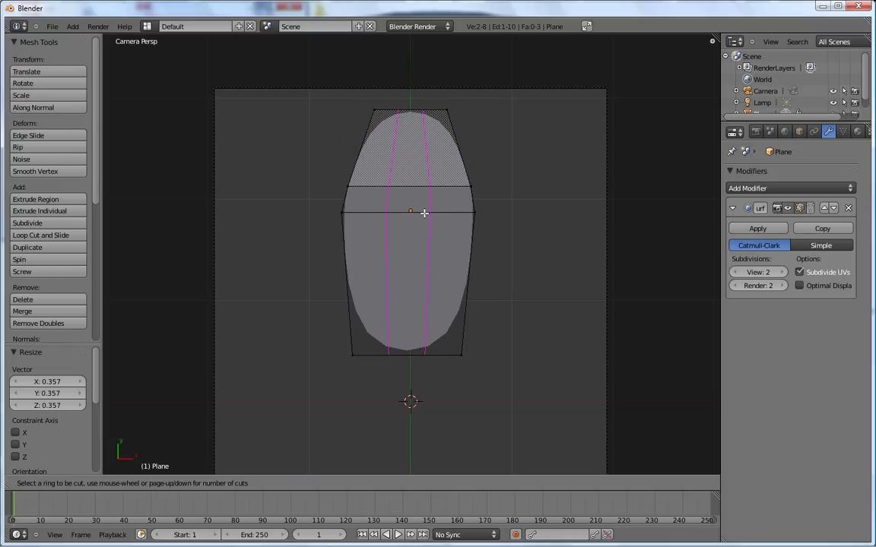
- Add two vertical edge loops, lower the top edge slightly and raise the bottom edge
click(424, 213)
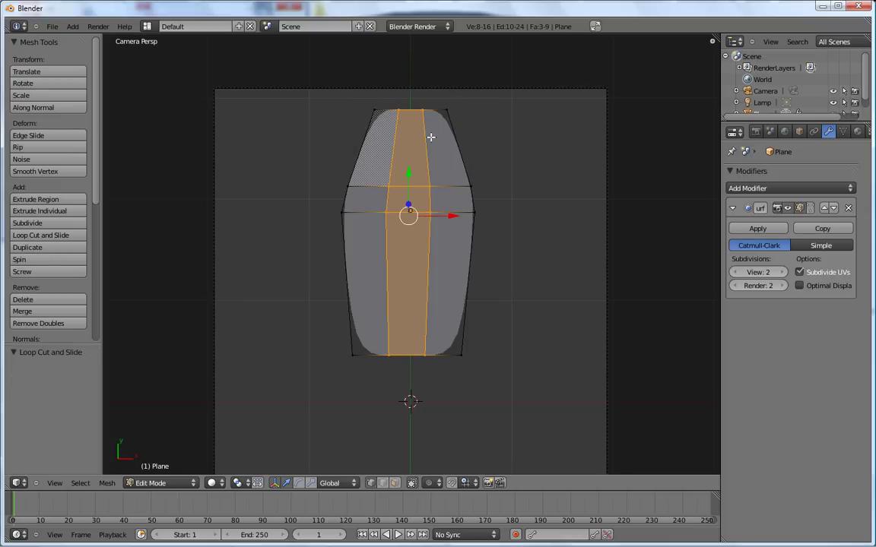
right_click(447, 109)
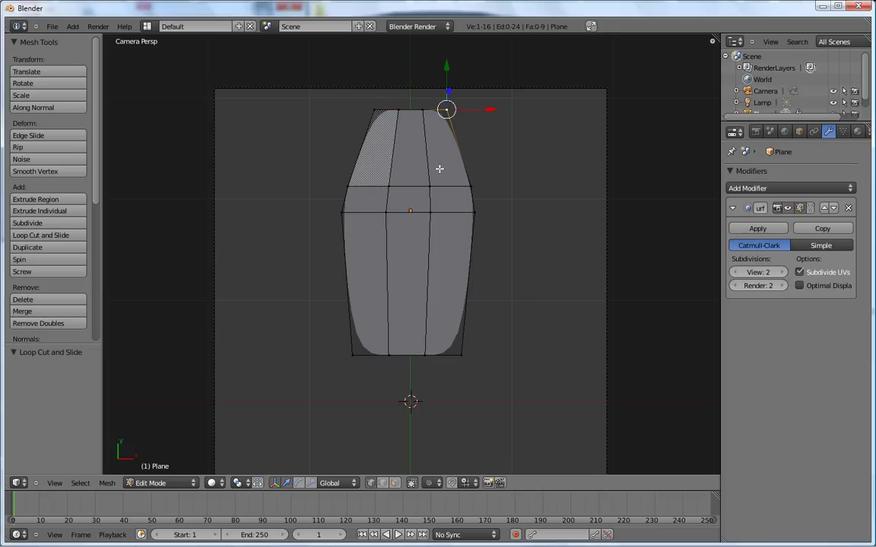
shift+right_click(375, 111)
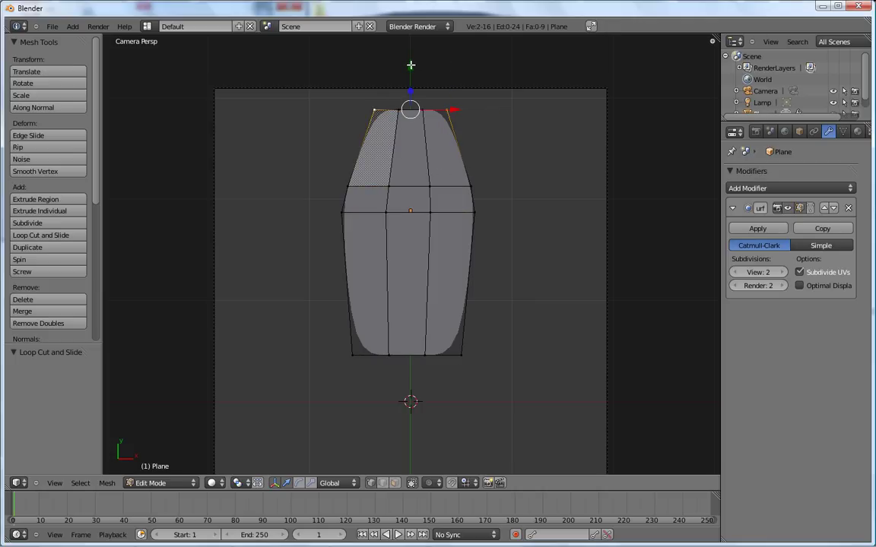
drag(410, 66, 410, 92)
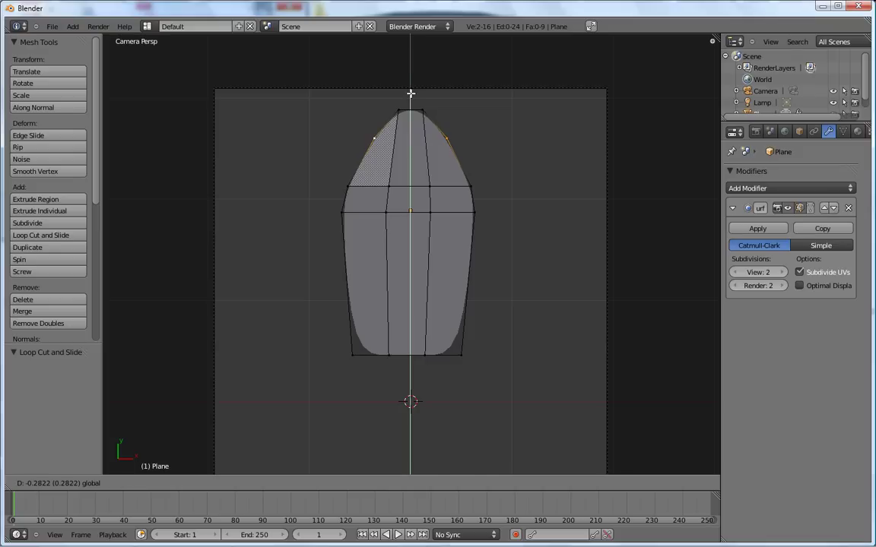
right_click(353, 356)
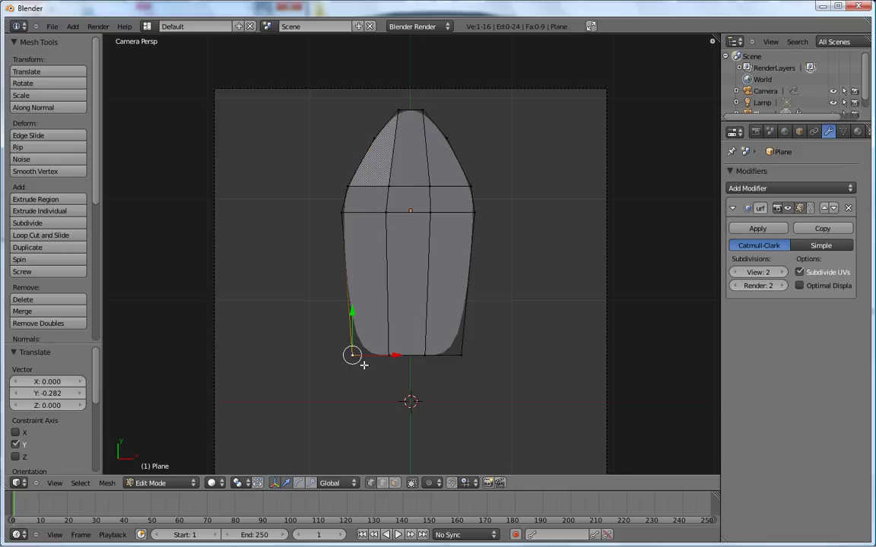
shift+right_click(460, 355)
drag(409, 314, 415, 262)
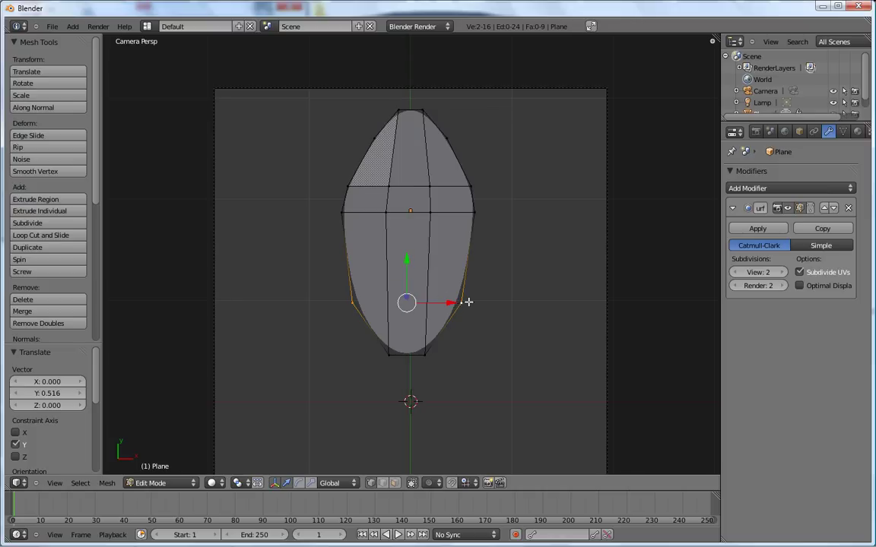
- Add two more vertical loop cuts, one on each side of the head
key(ctrl+r)
click(452, 301)
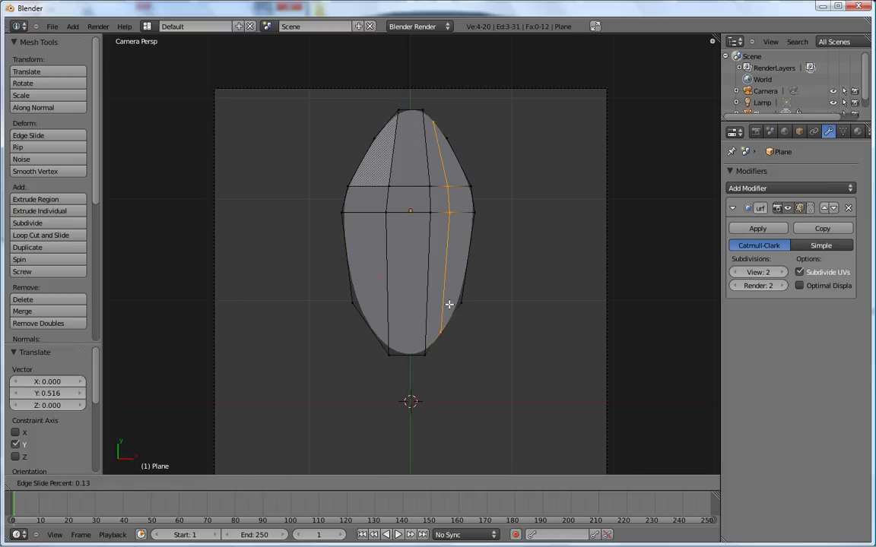
click(449, 304)
key(ctrl+r)
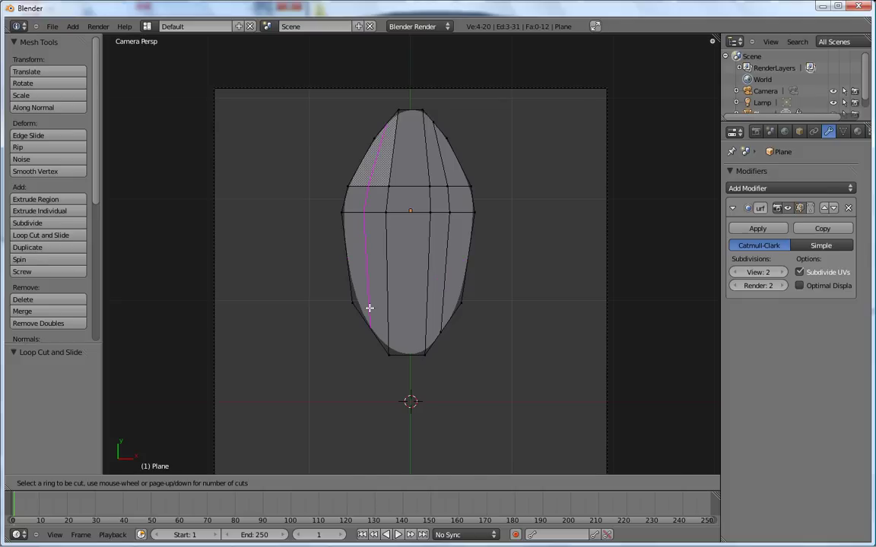
click(368, 307)
click(367, 307)
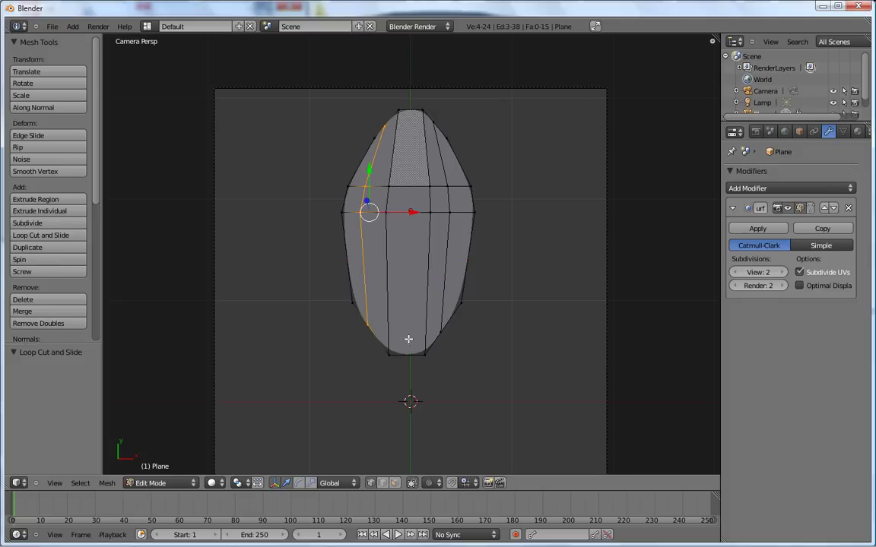
- Select the two eye faces and delete their vertices, then undo that deletion
click(395, 483)
right_click(375, 198)
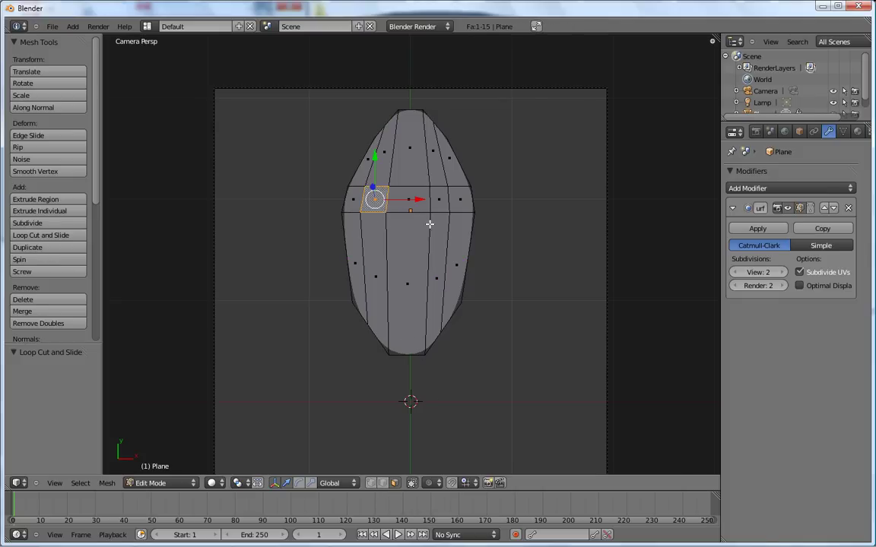
shift+right_click(438, 200)
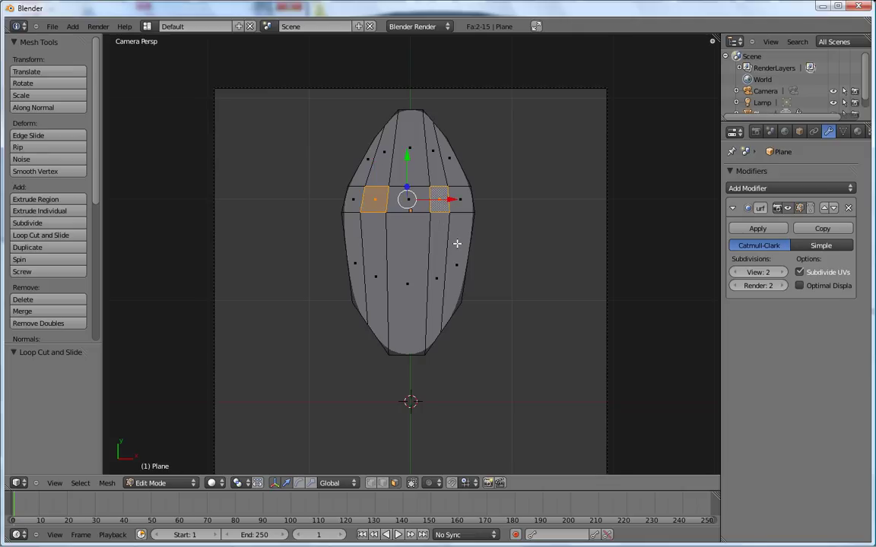
key(x)
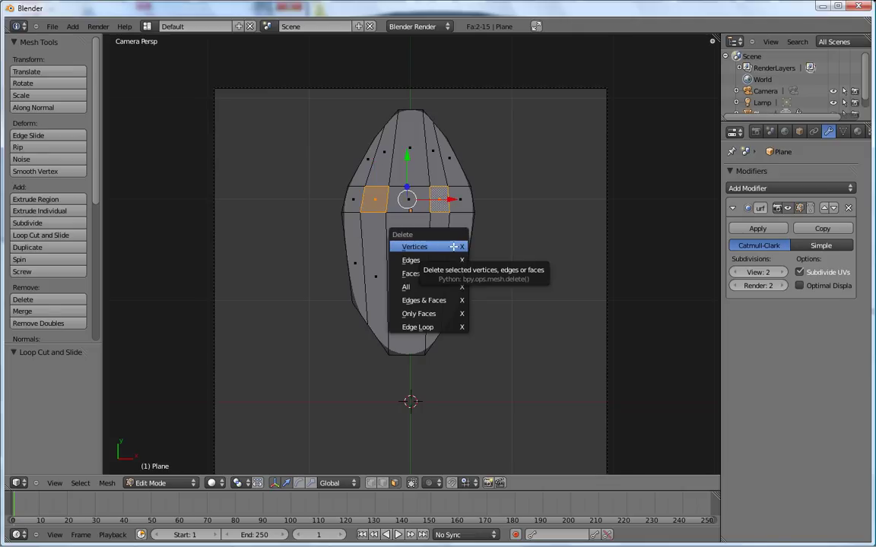
click(453, 247)
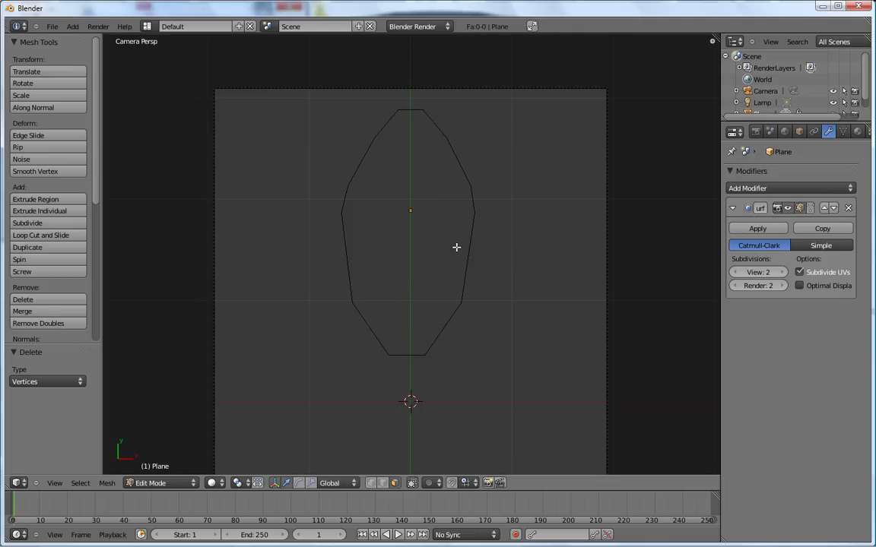
key(ctrl+z)
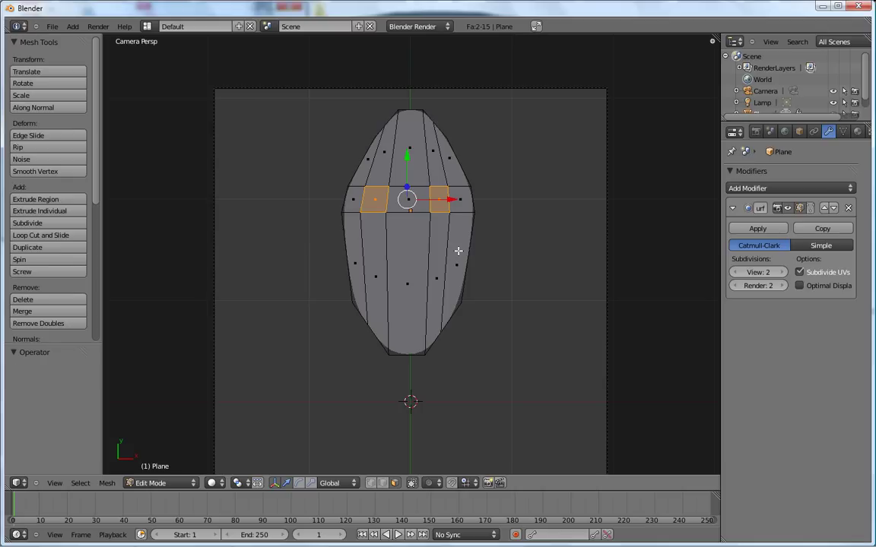
- Reselect both eye faces and delete only the faces, then return to vertex select
right_click(441, 198)
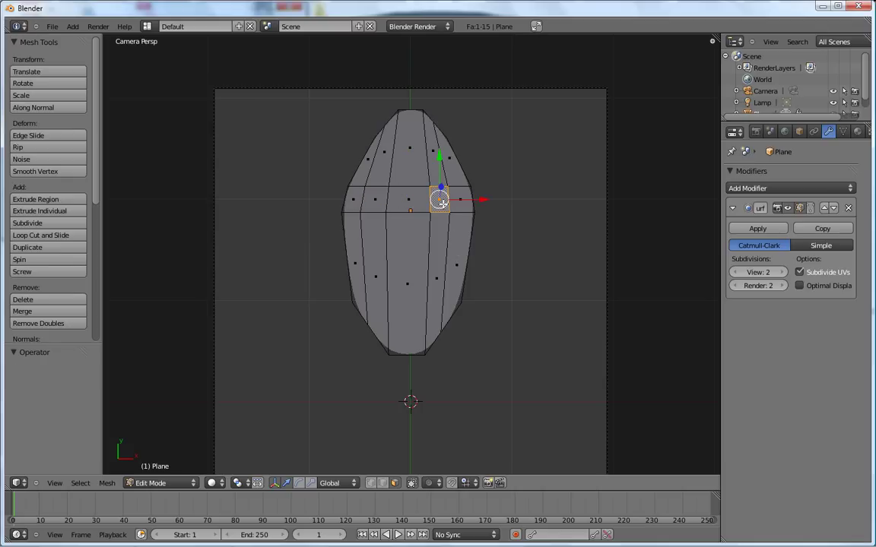
shift+right_click(373, 201)
right_click(373, 202)
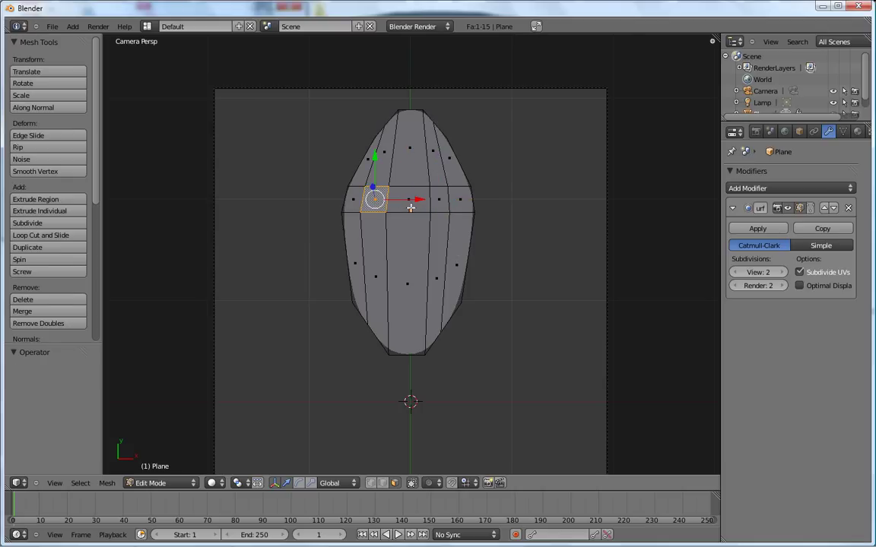
shift+right_click(439, 201)
key(x)
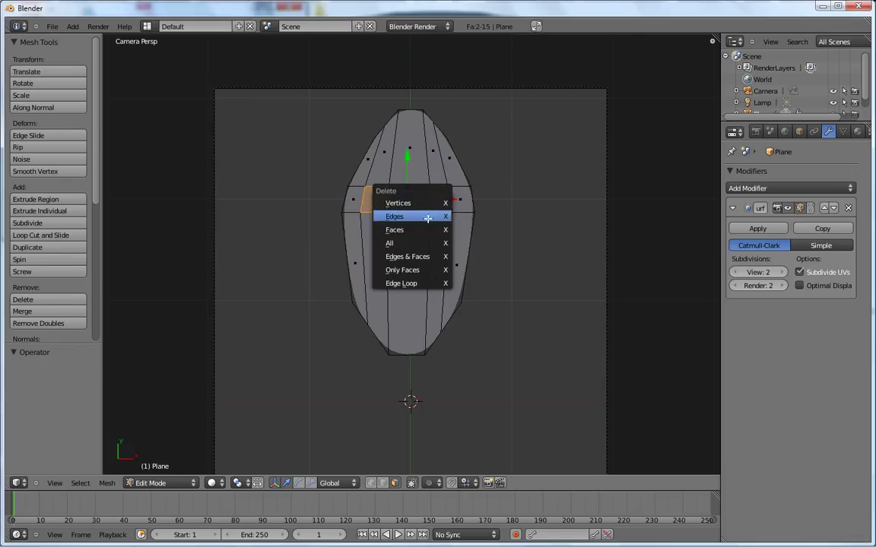
click(422, 229)
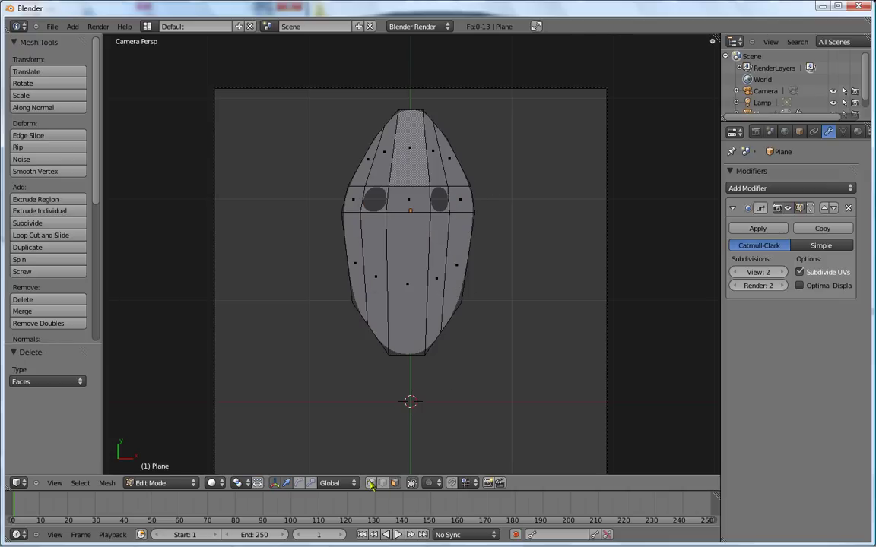
key(ctrl+Tab)
key(1)
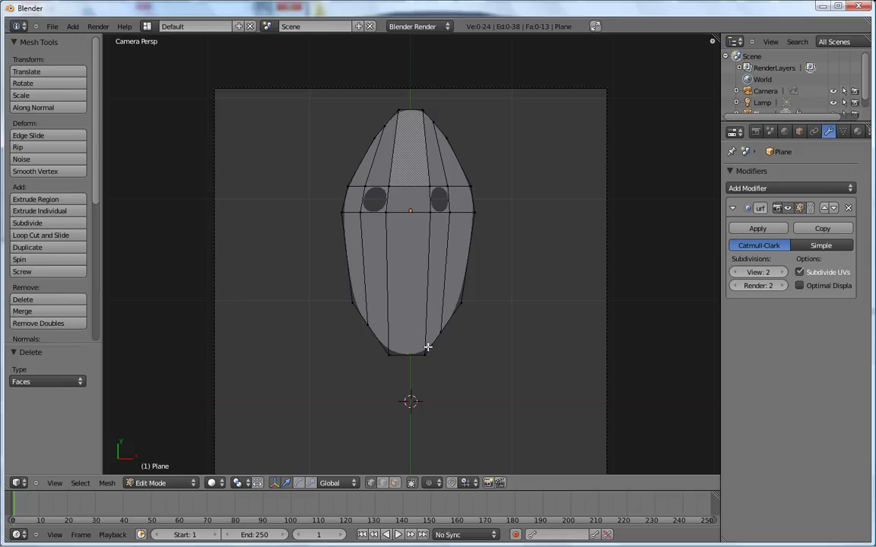
- Add two horizontal edge loops across the lower half of the head
key(ctrl+r)
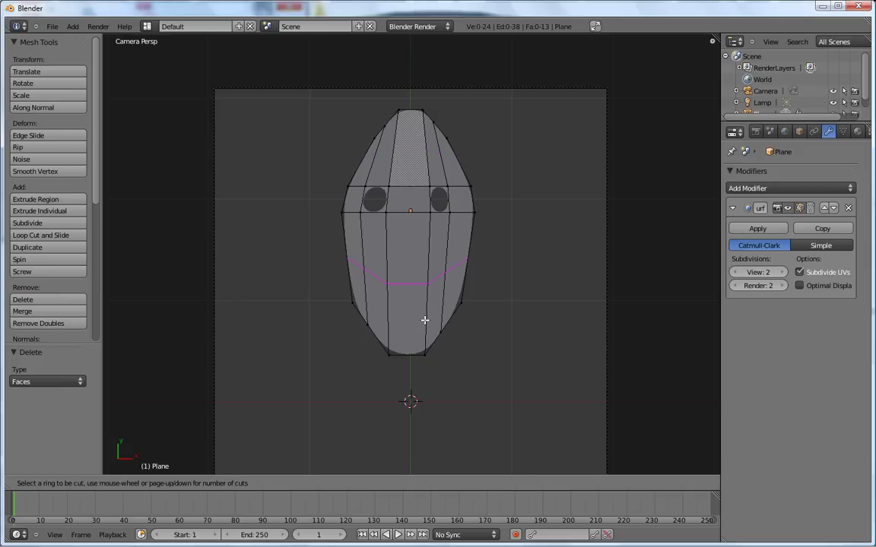
click(424, 320)
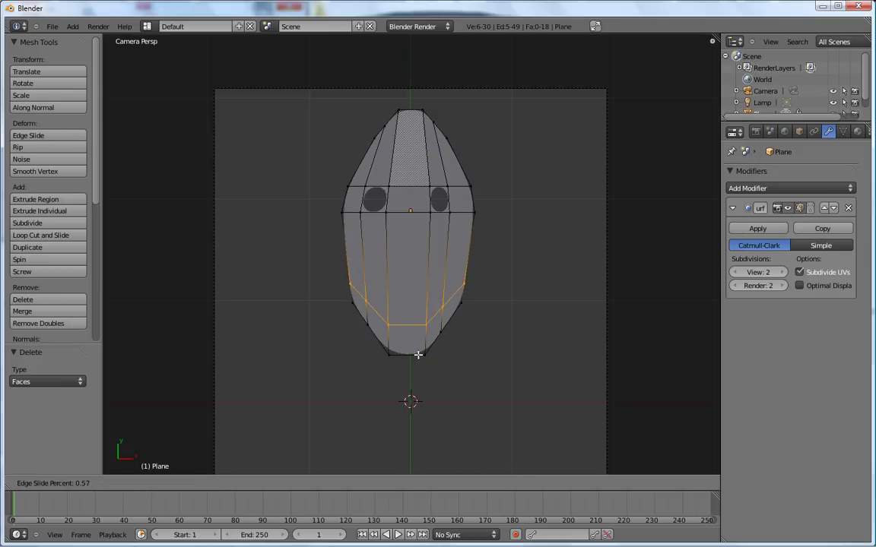
click(418, 352)
key(ctrl+r)
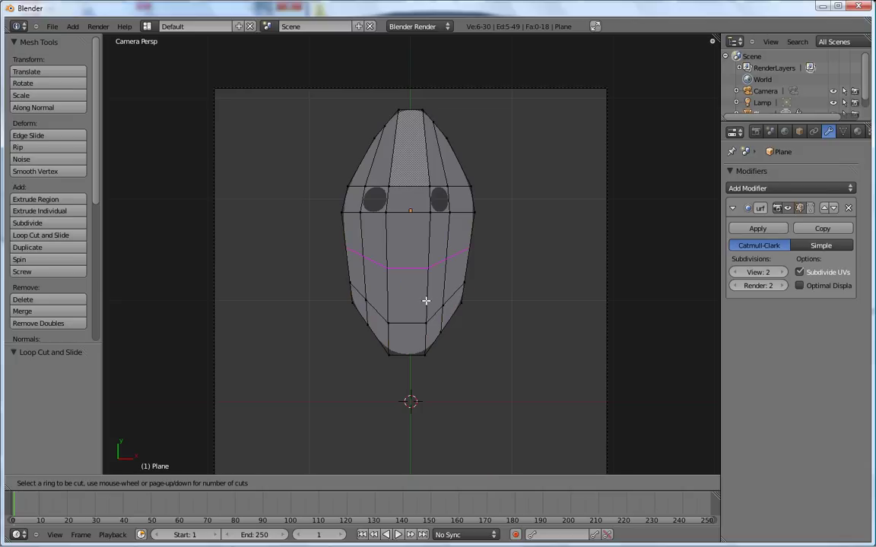
click(426, 300)
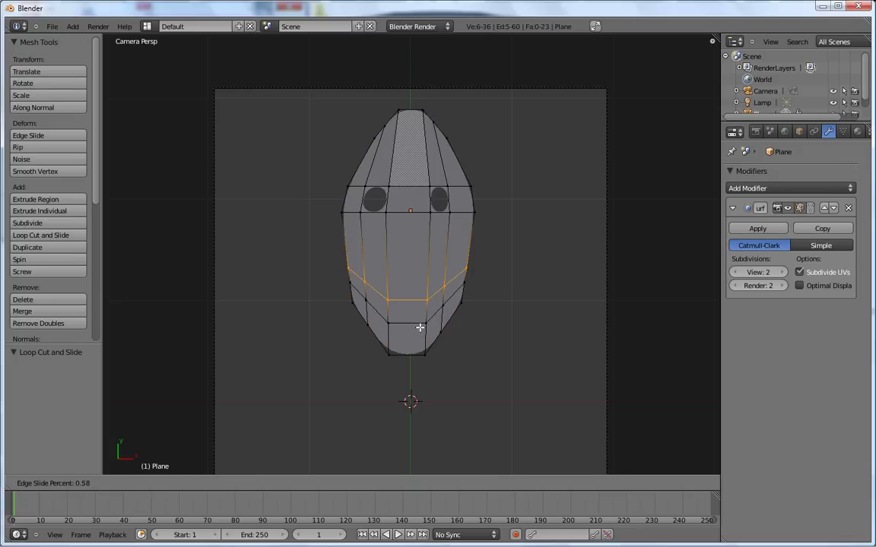
click(420, 327)
- Delete three lower faces to open a curved mouth, then select the mouth's left corner vertex
key(3)
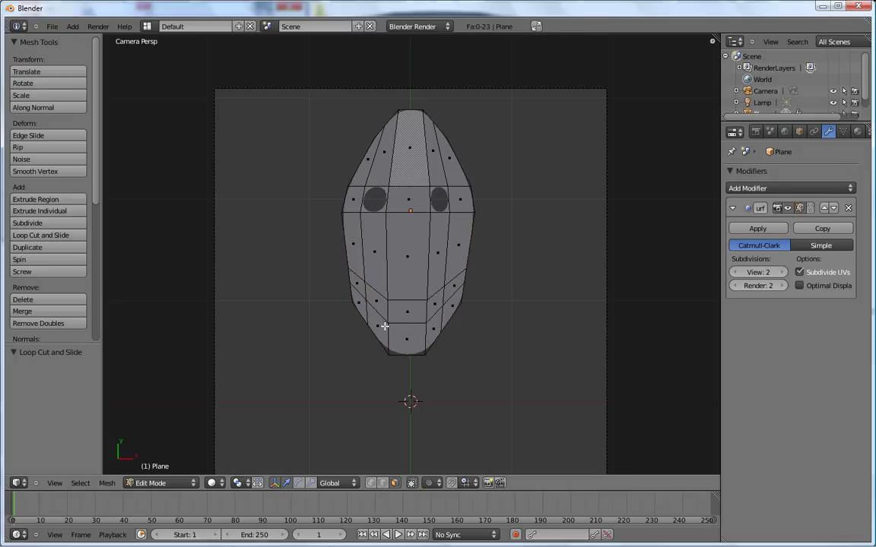
click(379, 306)
shift+click(409, 309)
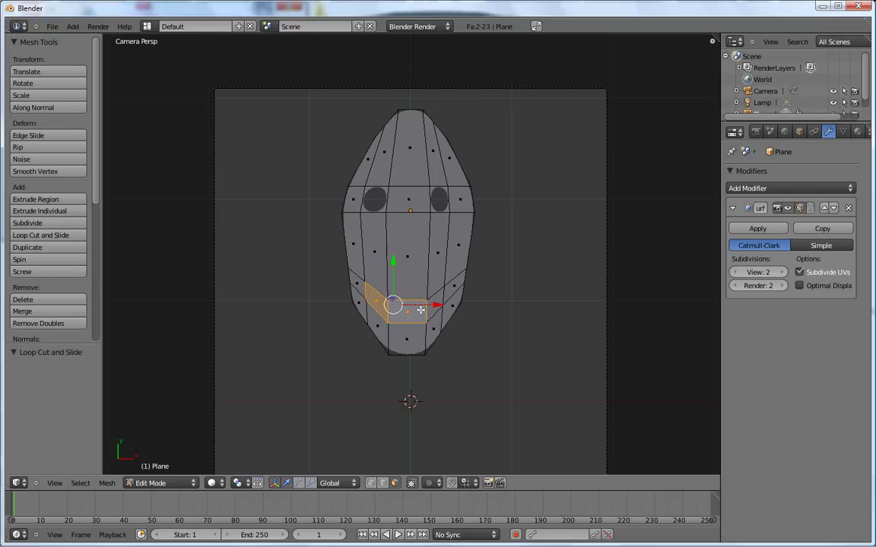
shift+click(437, 301)
key(x)
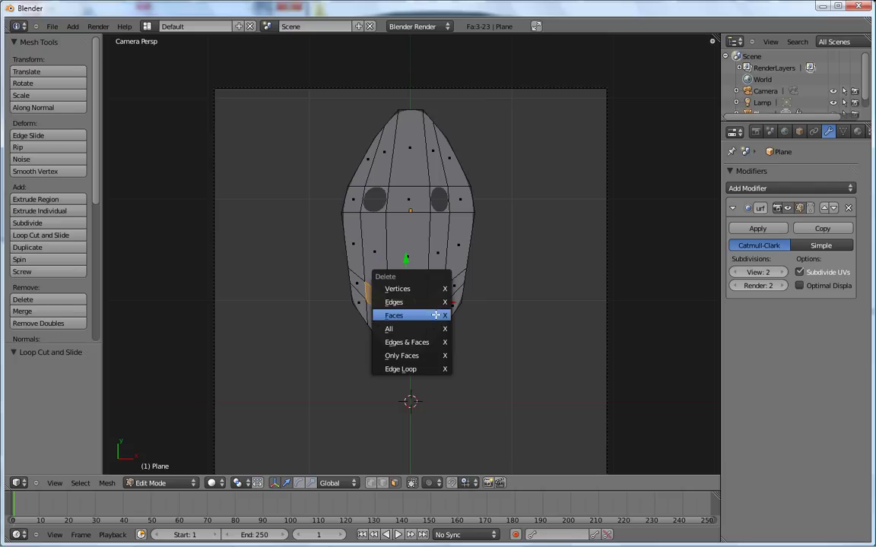
click(436, 315)
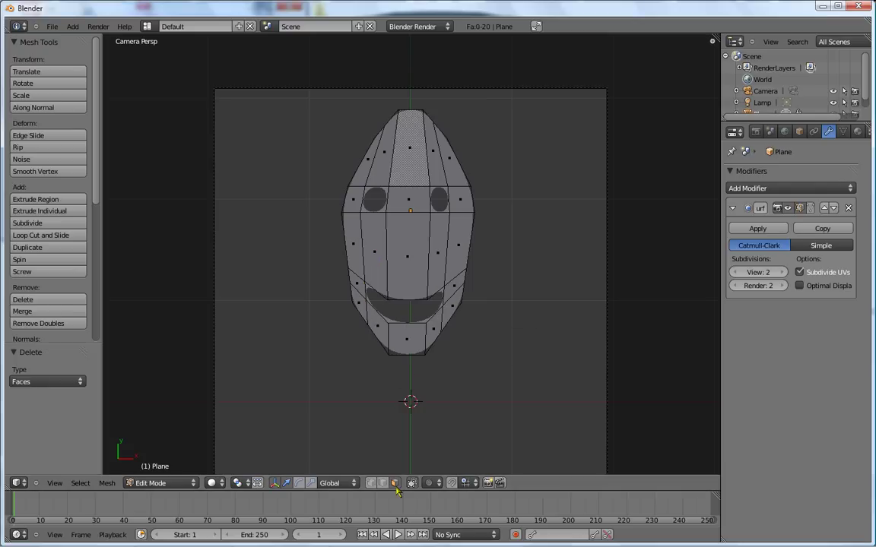
click(371, 483)
right_click(365, 282)
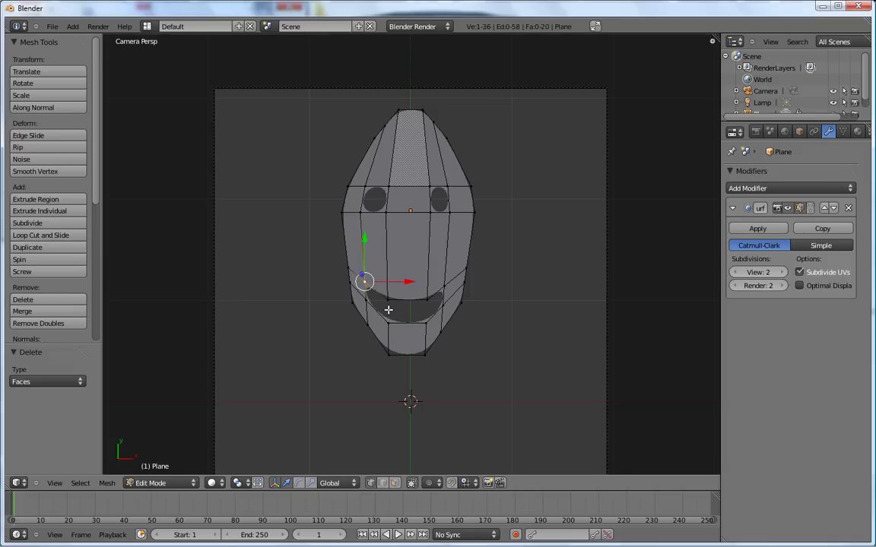
- Move the mouth-corner vertex and add a vertical loop through the face centre
key(g)
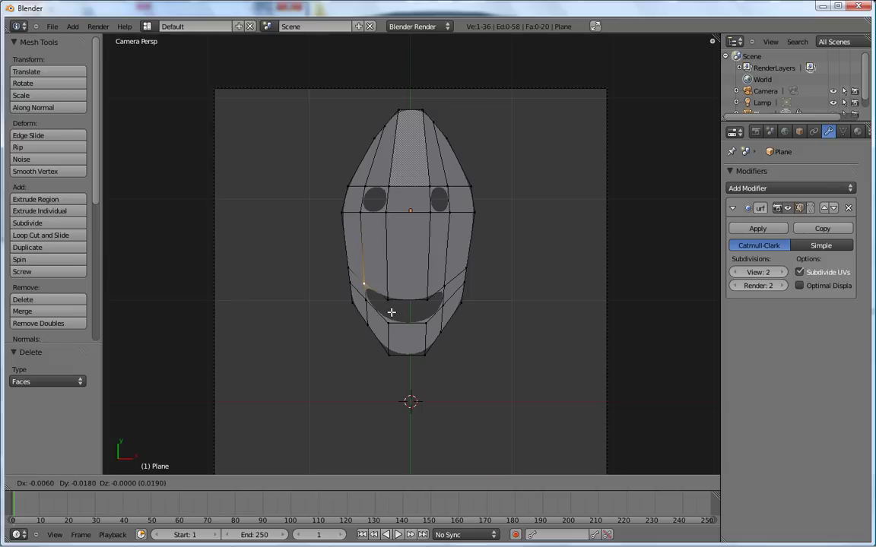
click(391, 310)
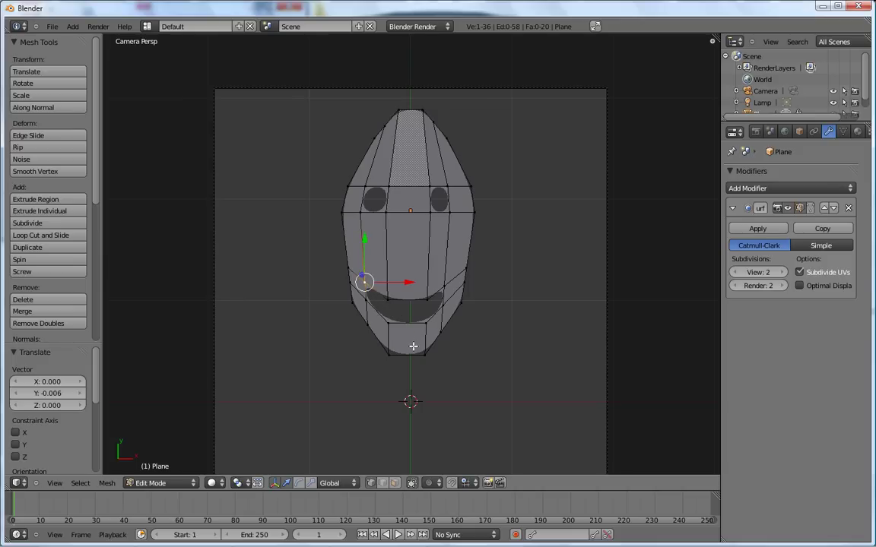
key(ctrl+r)
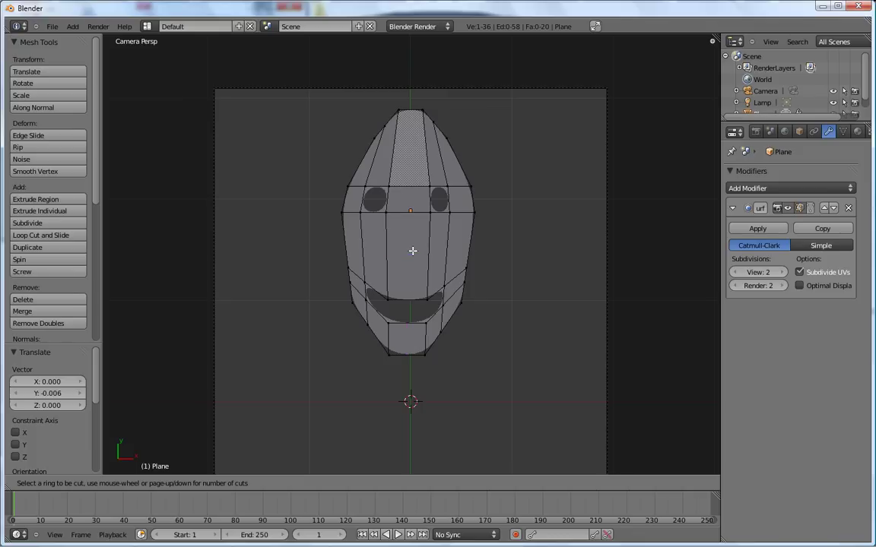
click(410, 297)
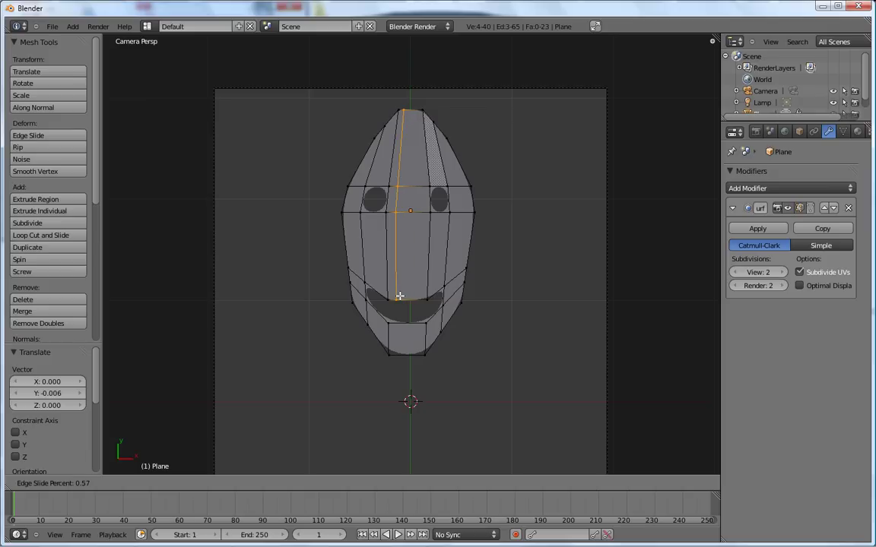
click(399, 296)
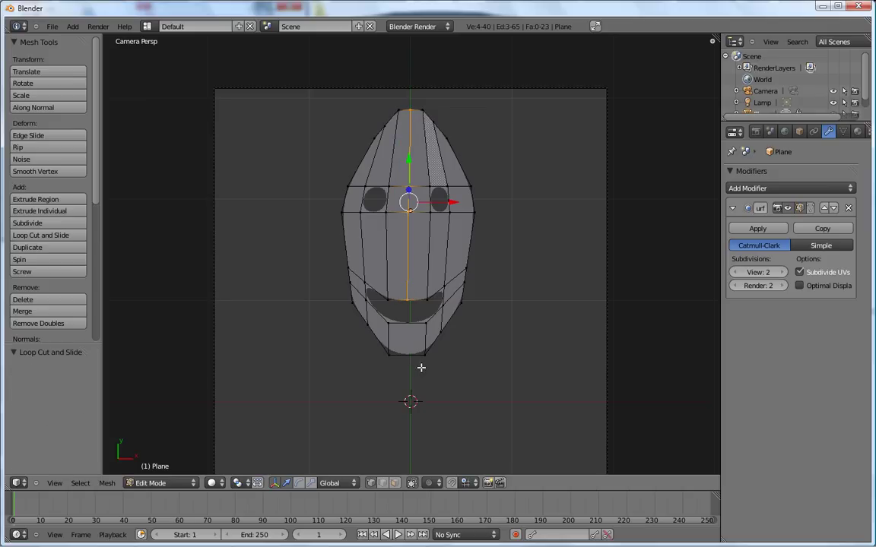
- Cut a vertical edge loop through the chin block, slid by -0.34
key(ctrl+r)
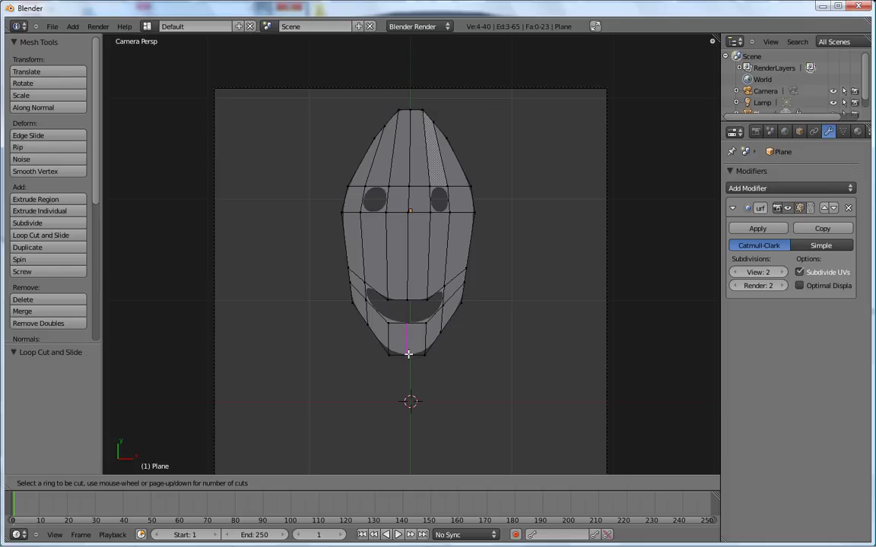
click(409, 354)
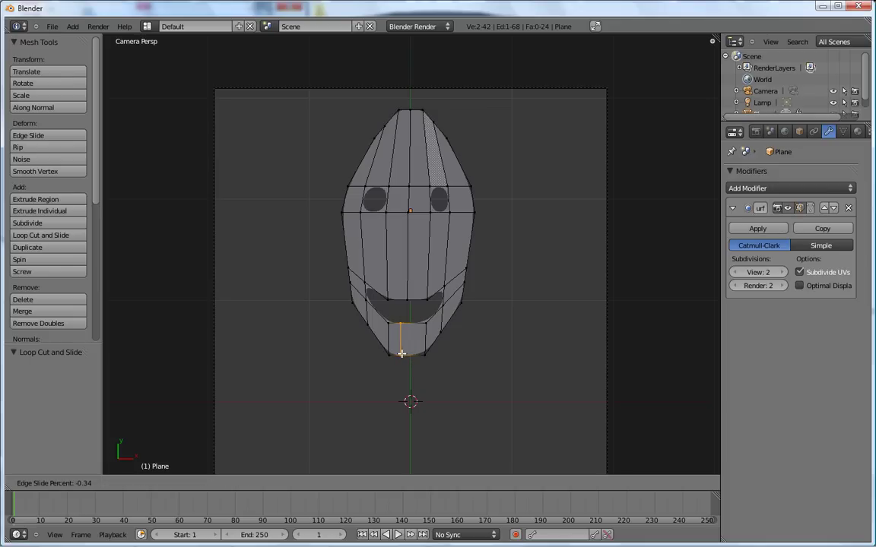
click(403, 354)
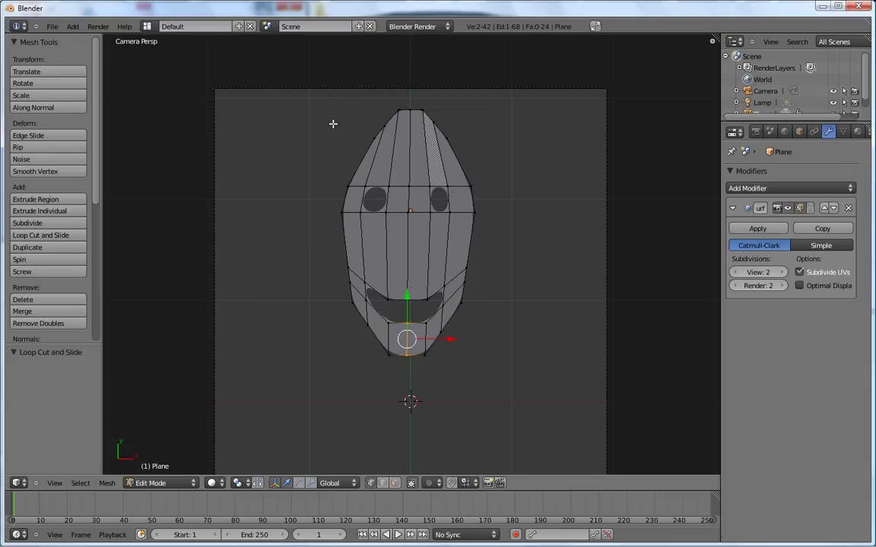
key(b)
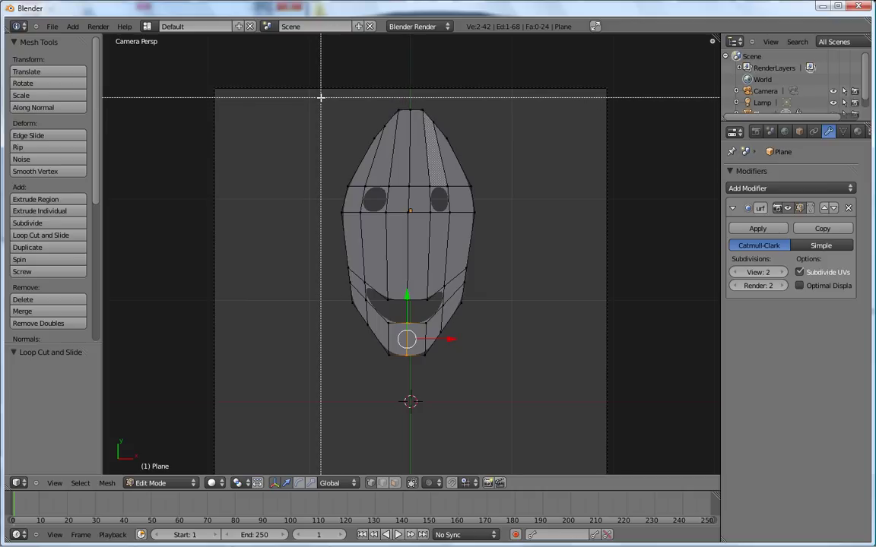
- Box-select the face mesh's left half, then deselect the centre chin face and mouth vertex
drag(321, 98, 401, 372)
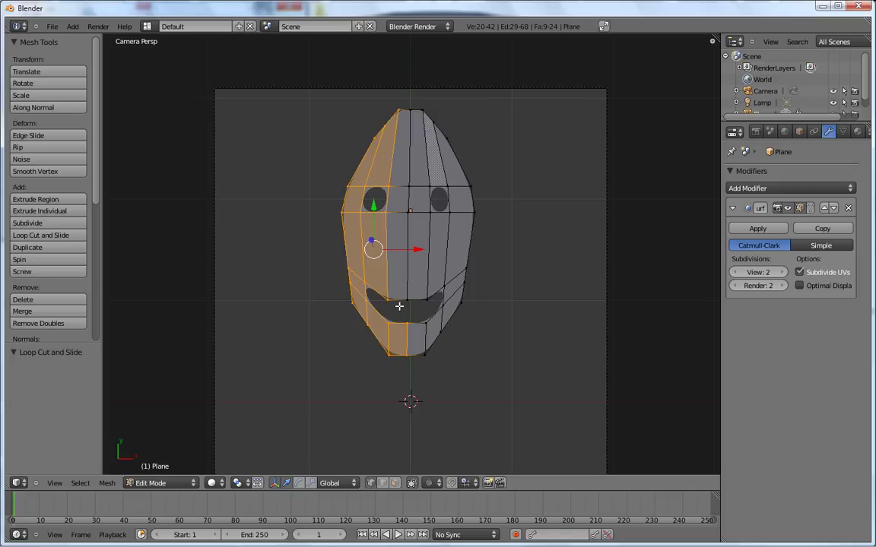
shift+right_click(406, 351)
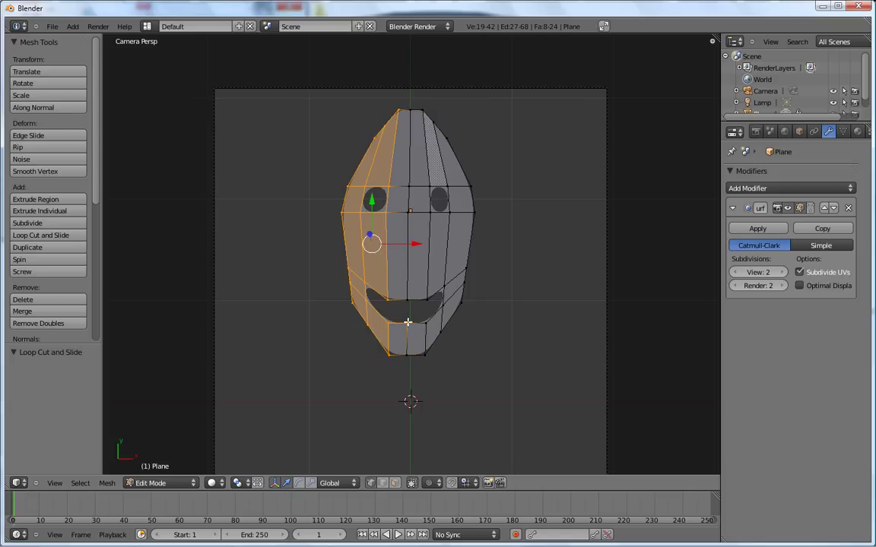
shift+right_click(368, 291)
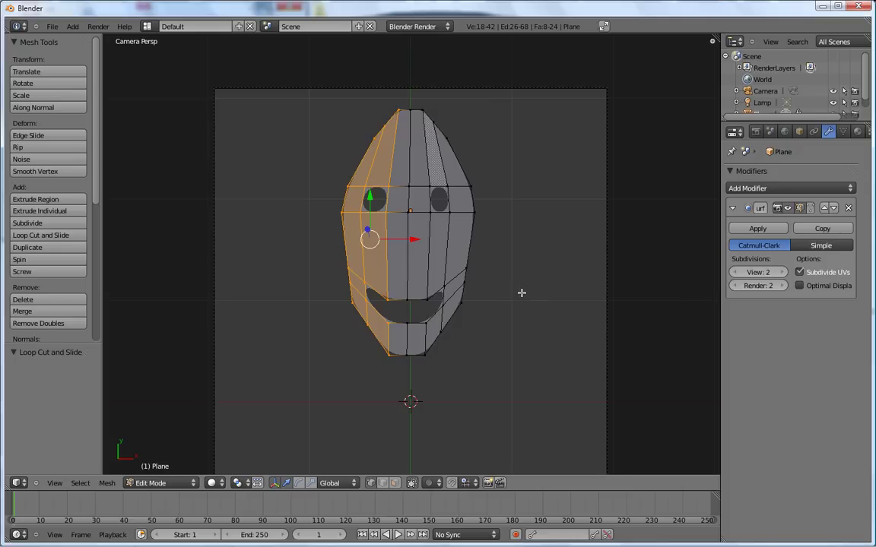
- Delete the selected left-half faces and add a Mirror modifier in Object Mode
key(x)
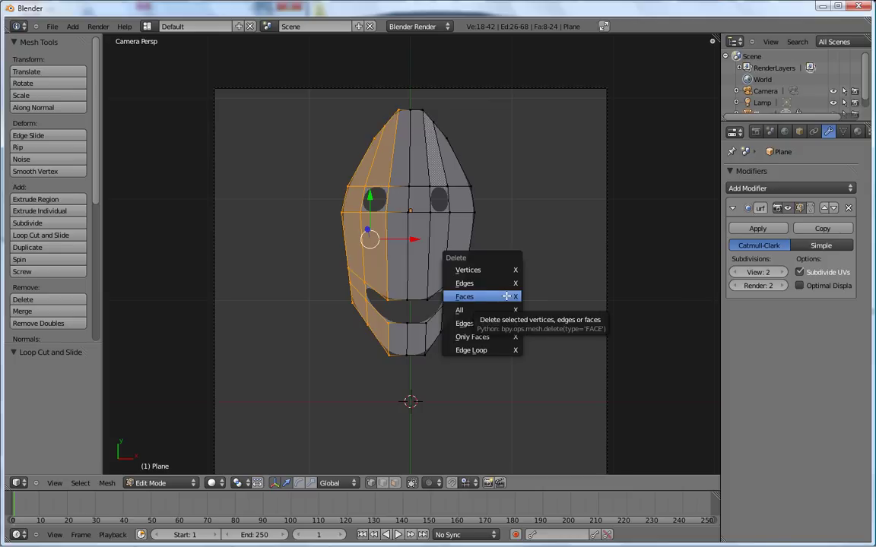
click(499, 270)
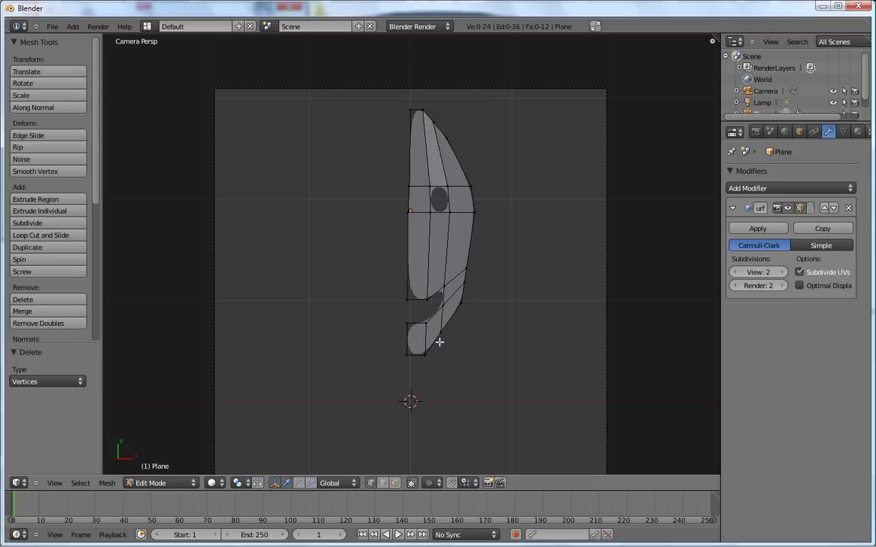
click(733, 209)
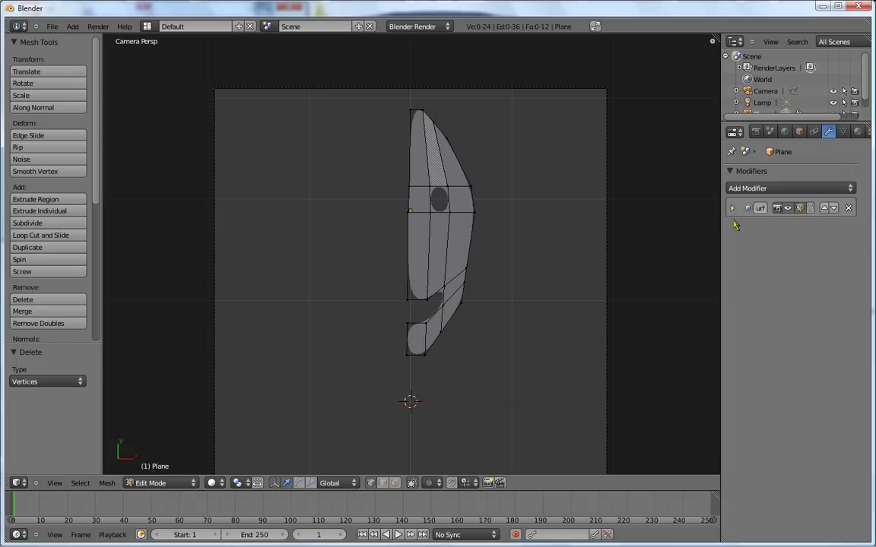
key(Tab)
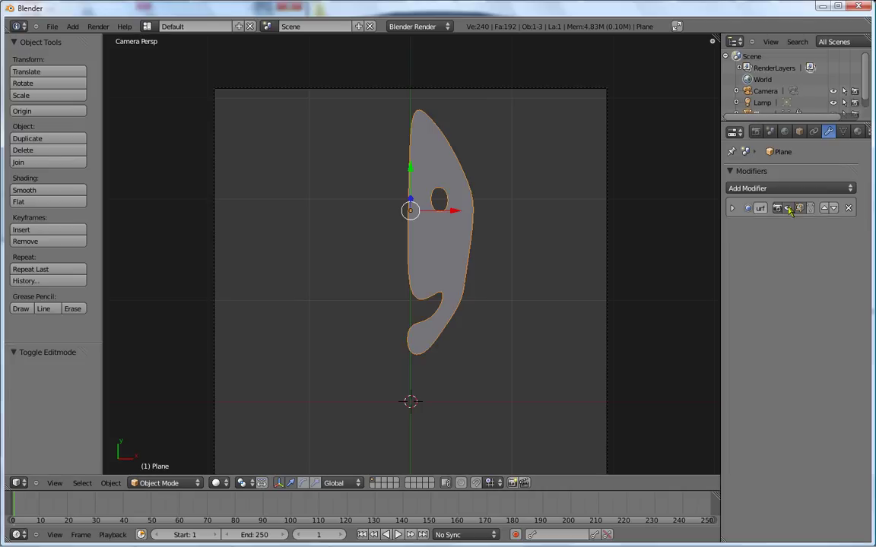
click(828, 188)
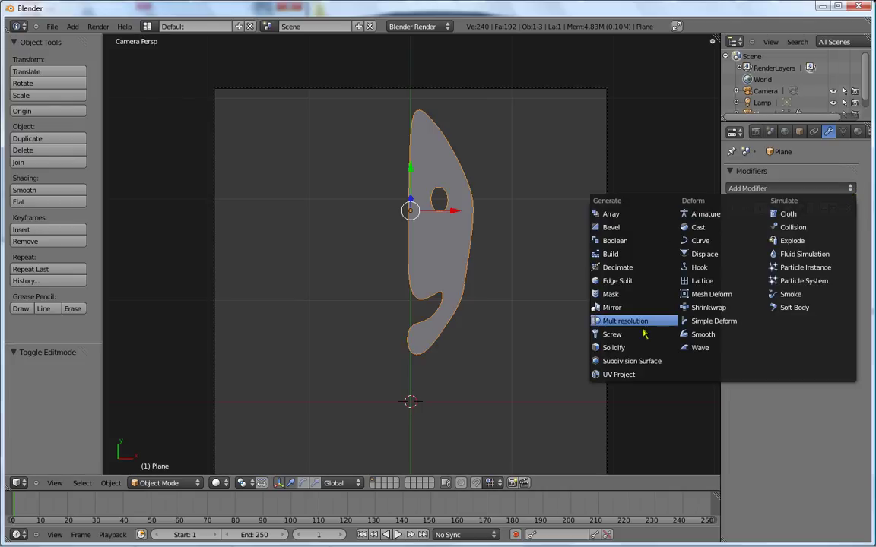
click(620, 307)
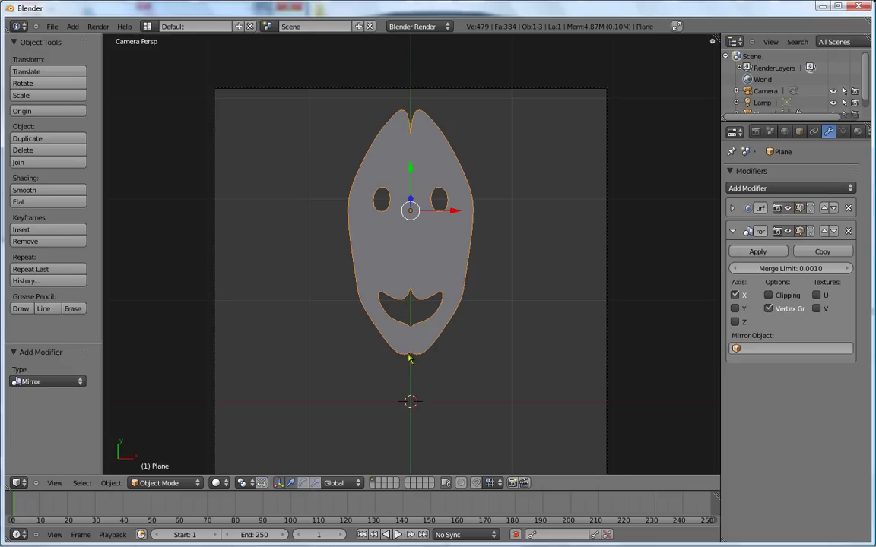
- Toggle mirror clipping on and off, remove the Mirror modifier, and try applying Subdivision Surface
key(Tab)
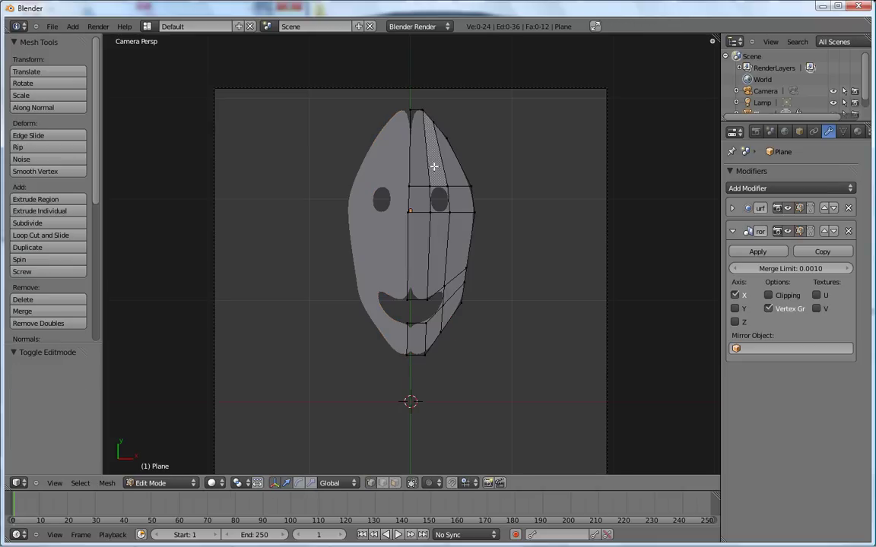
click(768, 296)
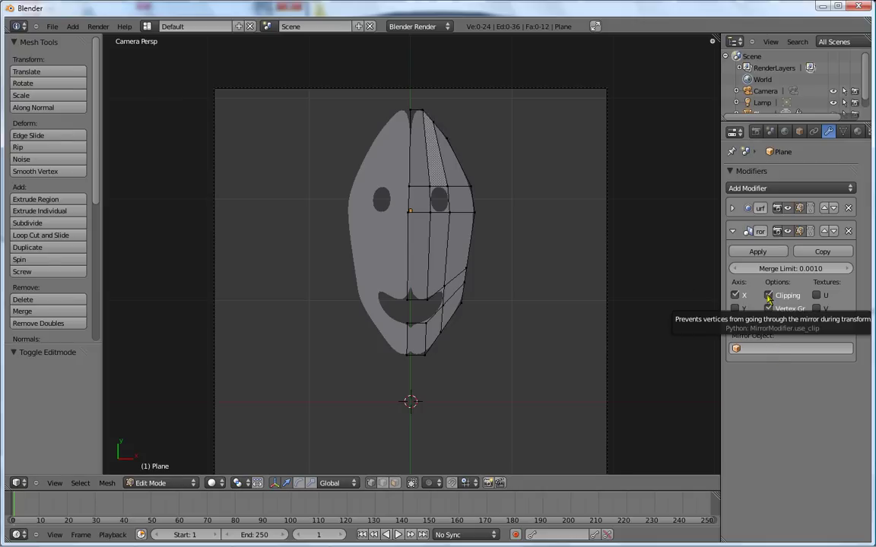
click(769, 296)
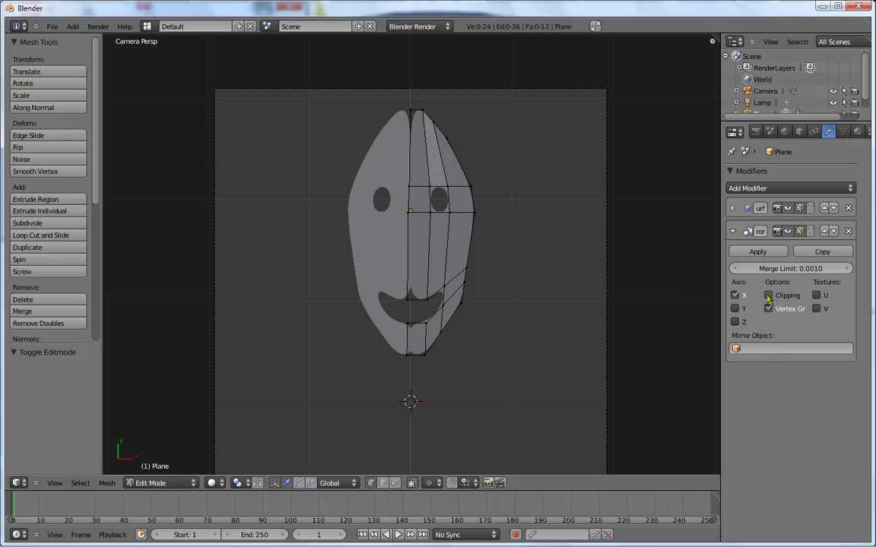
right_click(409, 109)
click(850, 231)
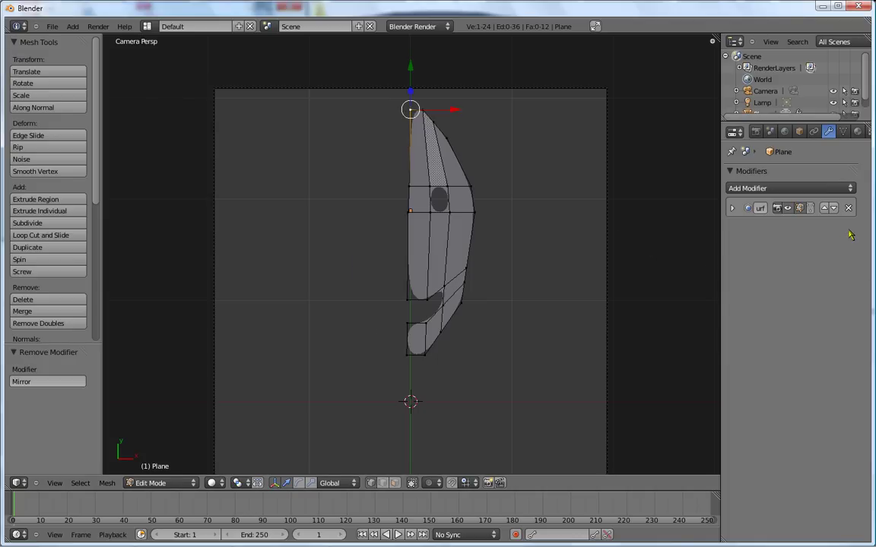
click(733, 209)
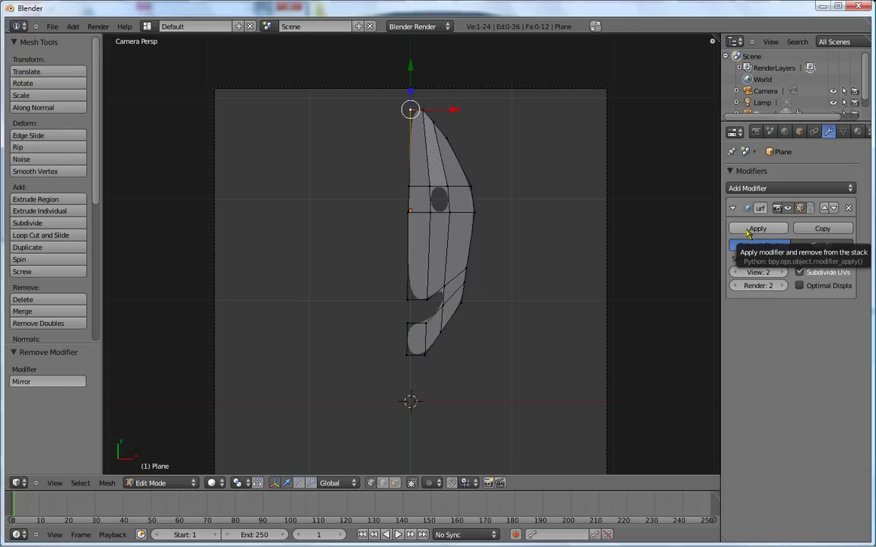
click(748, 229)
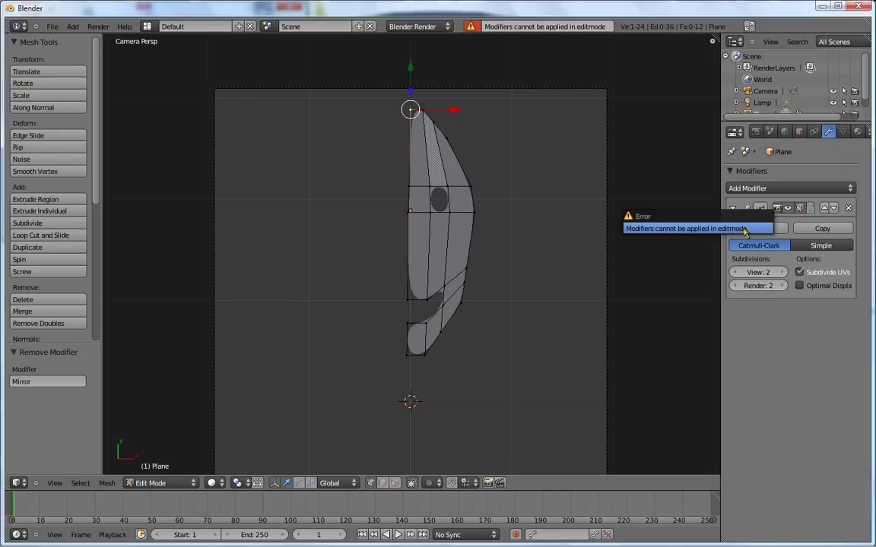
- Apply the Subdivision Surface in Object Mode, producing a 240-vertex half face, then re-enter Edit Mode
key(Tab)
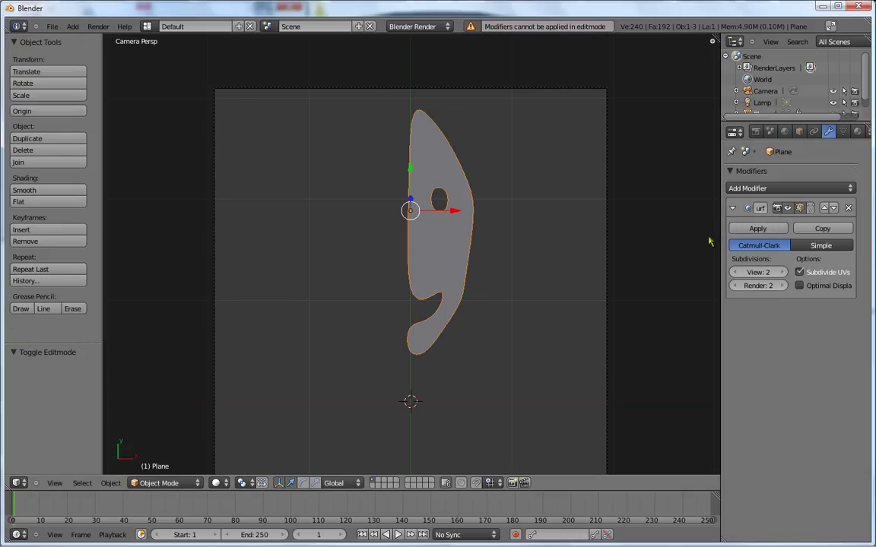
click(758, 228)
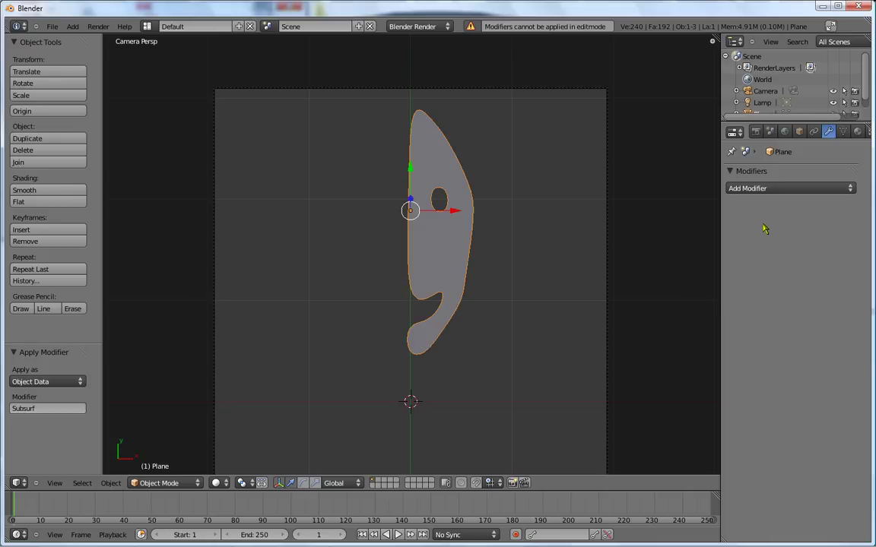
key(Tab)
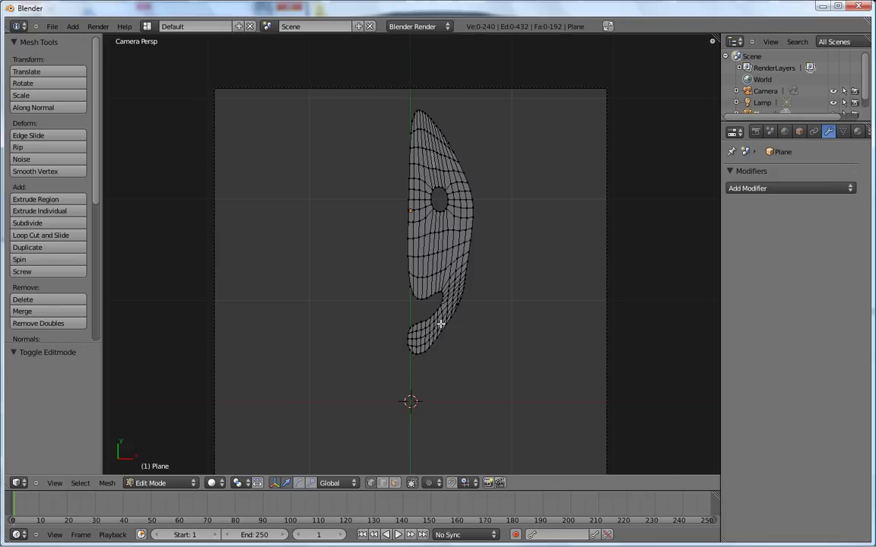
click(780, 190)
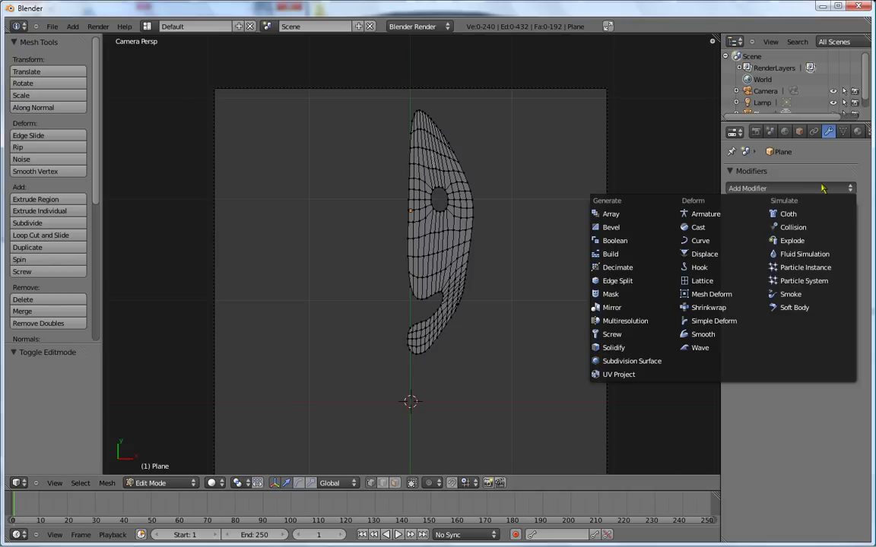
- Add a Mirror modifier with clipping and pull the top centre vertex onto the centre line
click(612, 307)
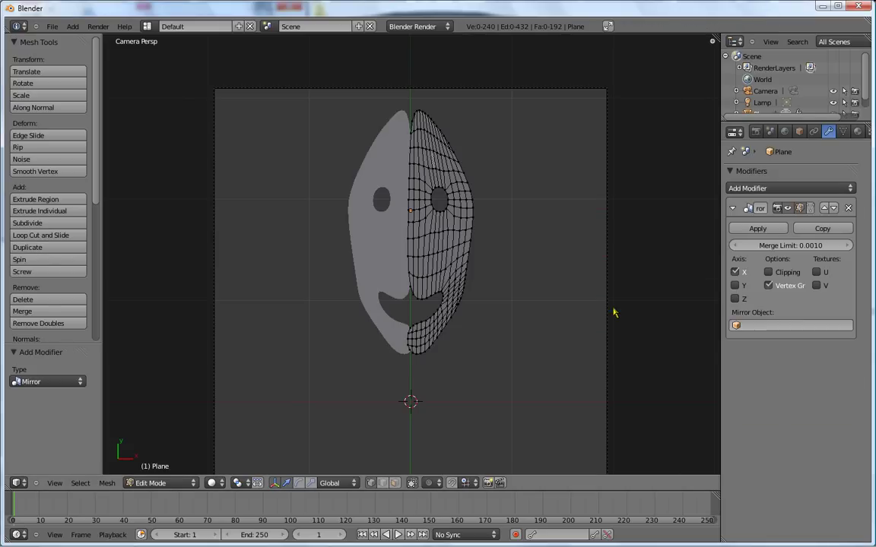
click(768, 272)
right_click(412, 120)
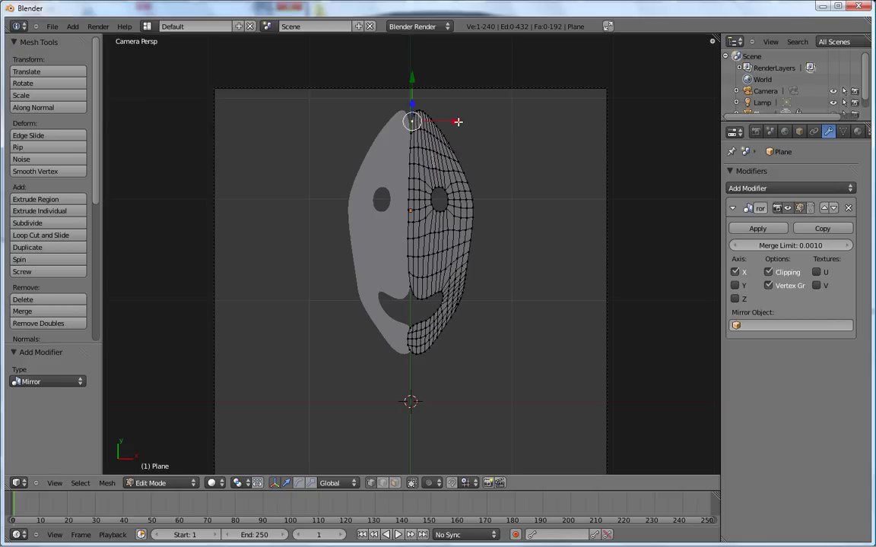
mouse_move(458, 122)
mouse_down()
mouse_move(411, 119)
mouse_move(447, 116)
mouse_move(450, 98)
mouse_move(409, 65)
mouse_up()
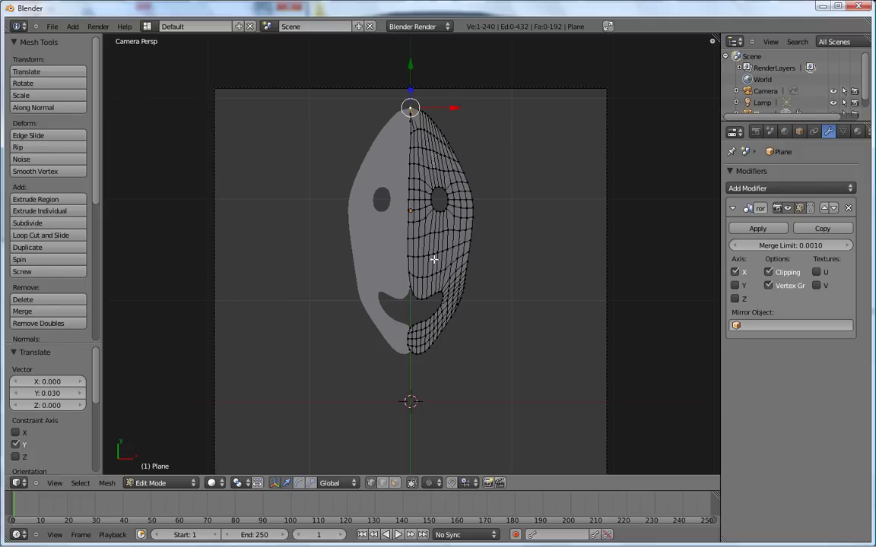
- Move the mouth and lowest chin centre vertices onto the mirror line, then return to Object Mode
right_click(413, 294)
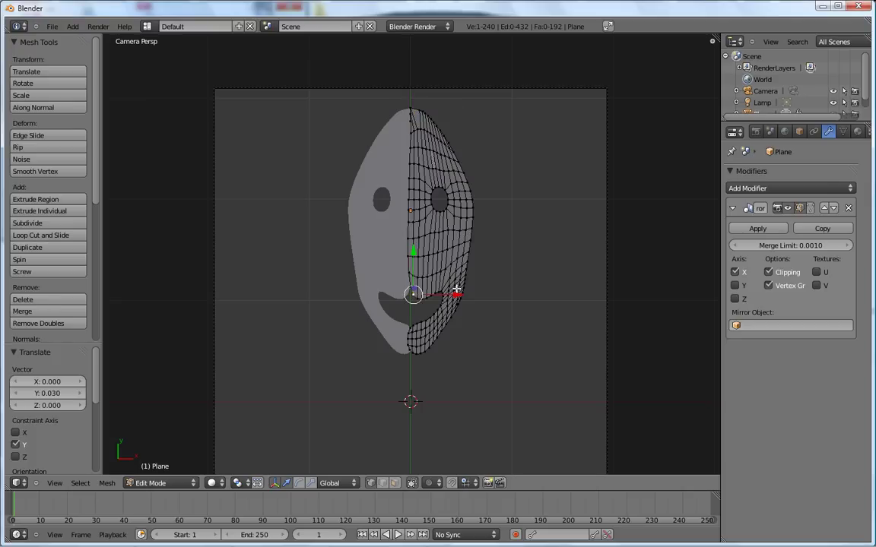
mouse_move(457, 294)
mouse_down()
mouse_move(463, 300)
mouse_move(455, 299)
mouse_move(448, 319)
mouse_up()
right_click(410, 327)
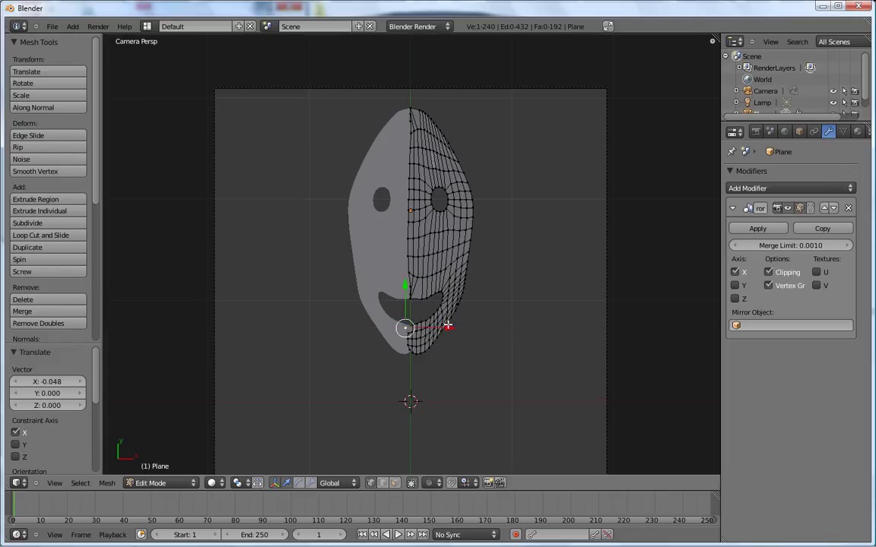
right_click(417, 353)
drag(420, 355, 440, 354)
key(Tab)
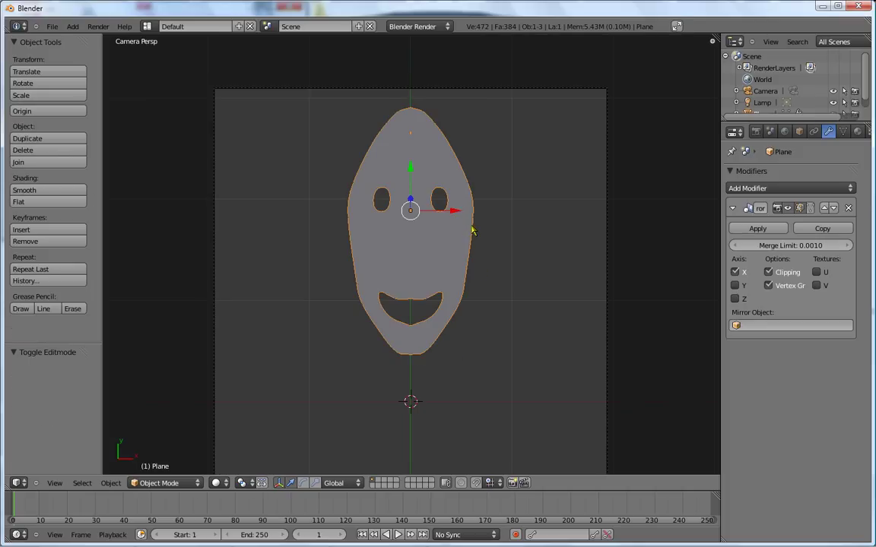
- Scale the face plane down to 0.595 and raise it 0.385 along Y
scroll(471, 230, down, 1)
scroll(471, 231, down, 1)
scroll(471, 234, down, 1)
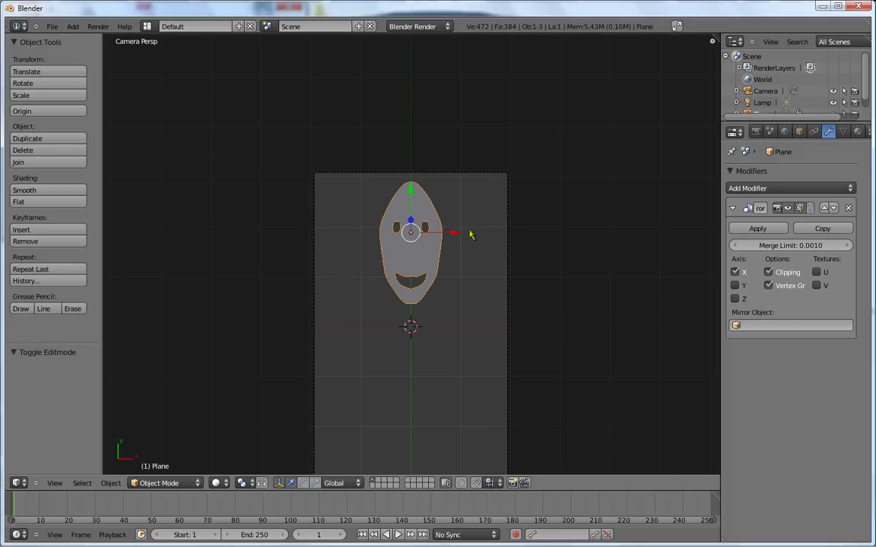
scroll(469, 238, up, 3)
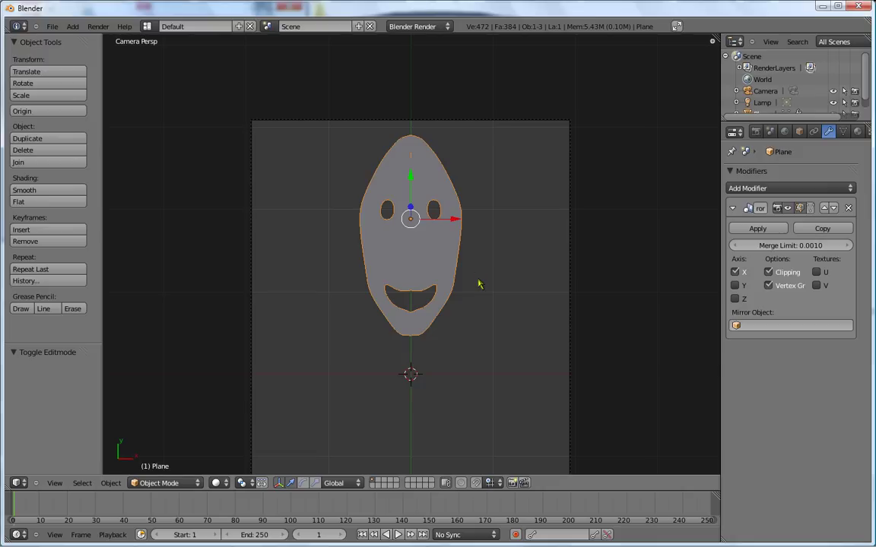
key(s)
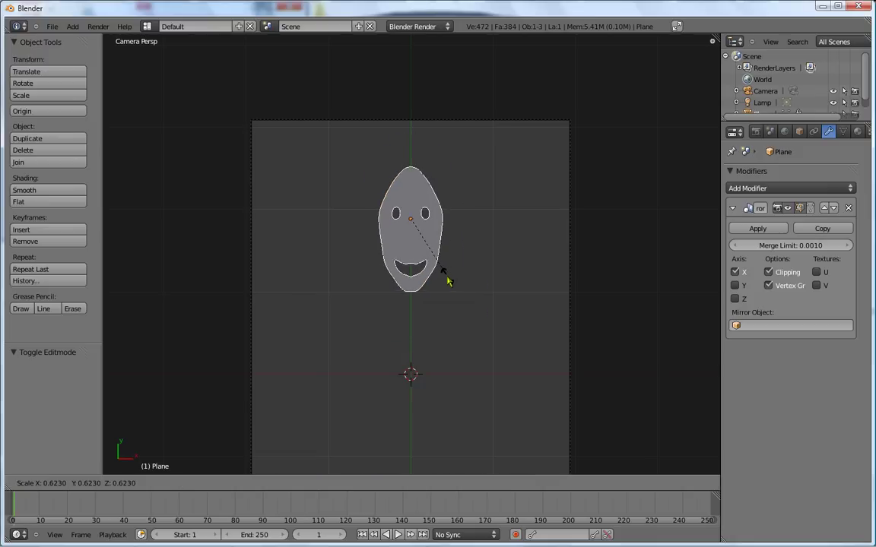
click(448, 279)
drag(414, 193, 413, 145)
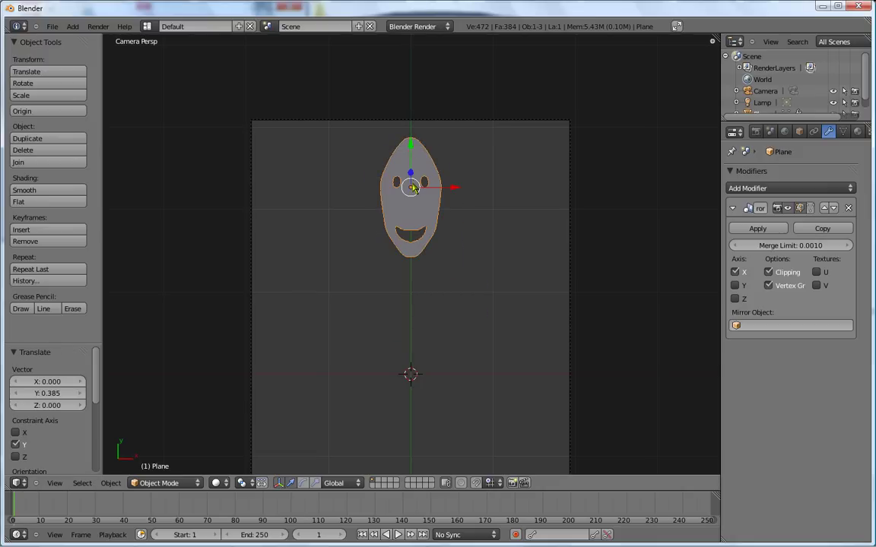
- Add a new plane below the face with a Subdivision Surface modifier at View level 2
key(shift+a)
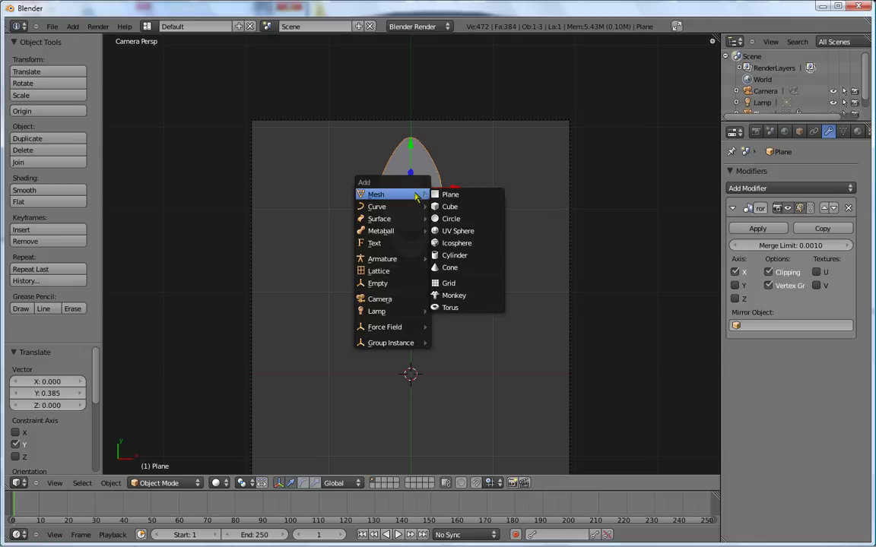
click(453, 196)
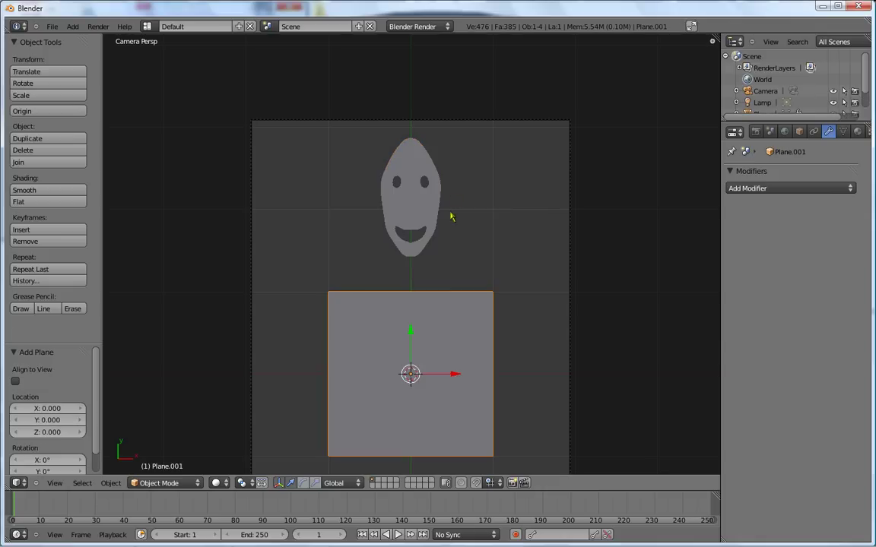
click(768, 189)
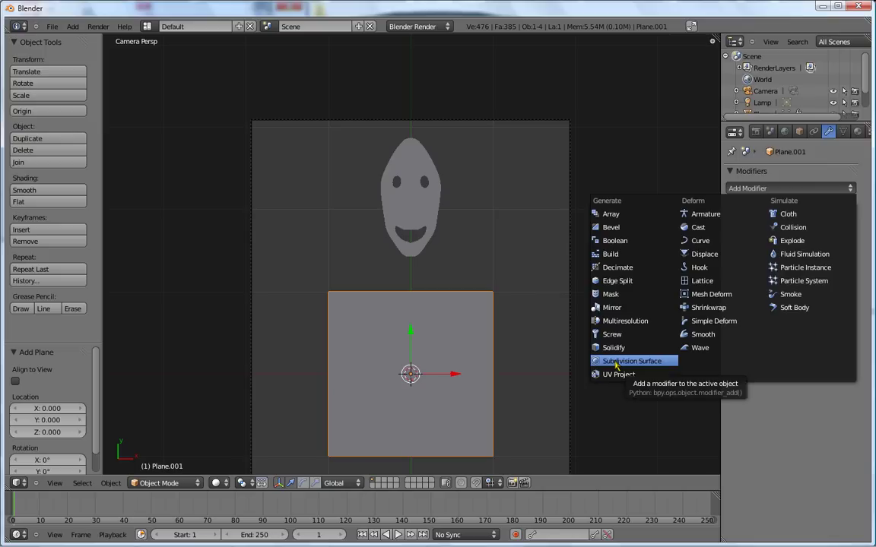
click(616, 364)
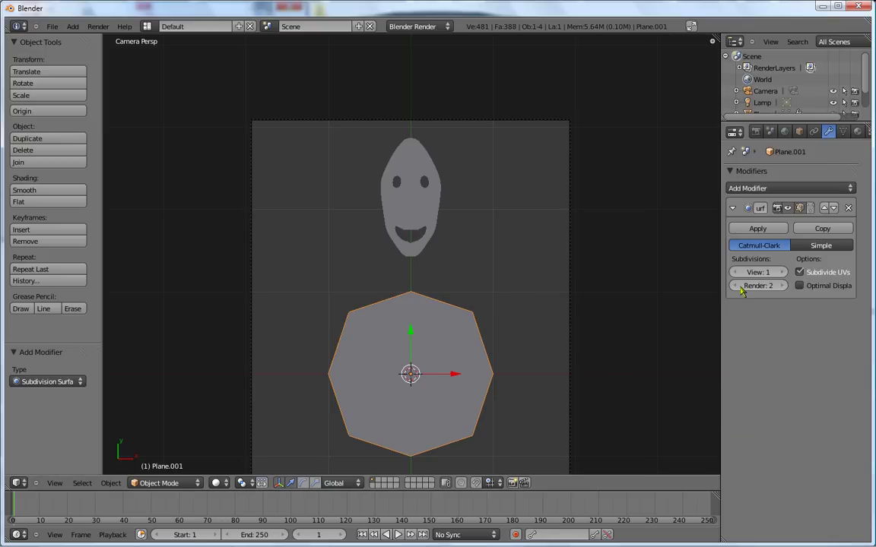
click(779, 272)
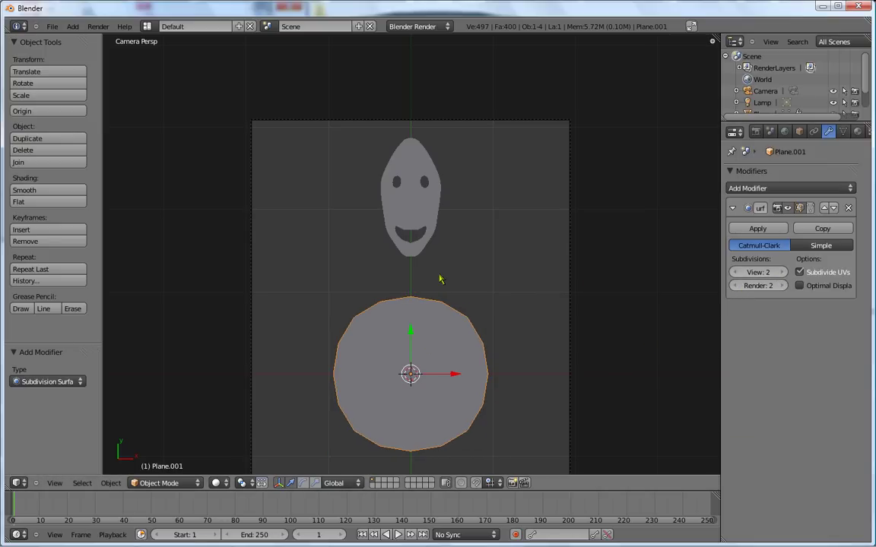
scroll(441, 296, down, 3)
key(Tab)
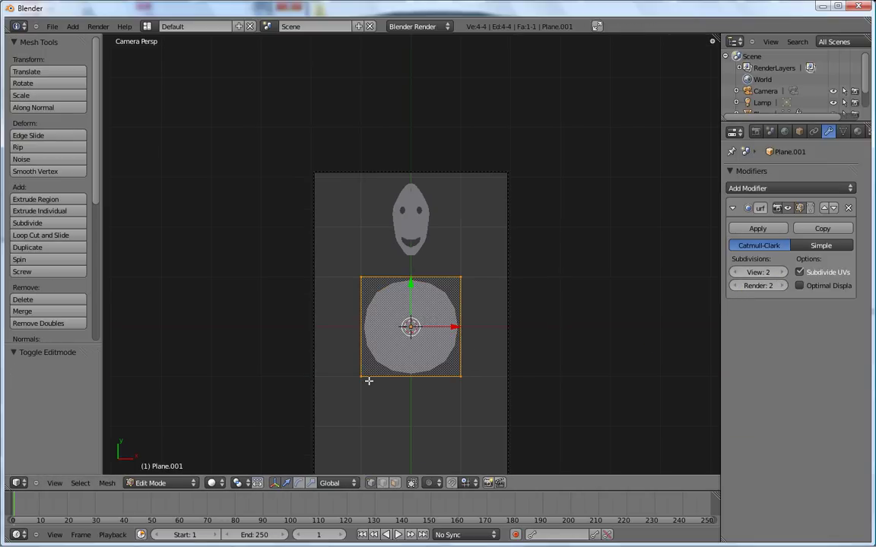
- Pull the disc's bottom edge down along Y and scale it slightly to form an oval
right_click(362, 375)
shift+right_click(461, 376)
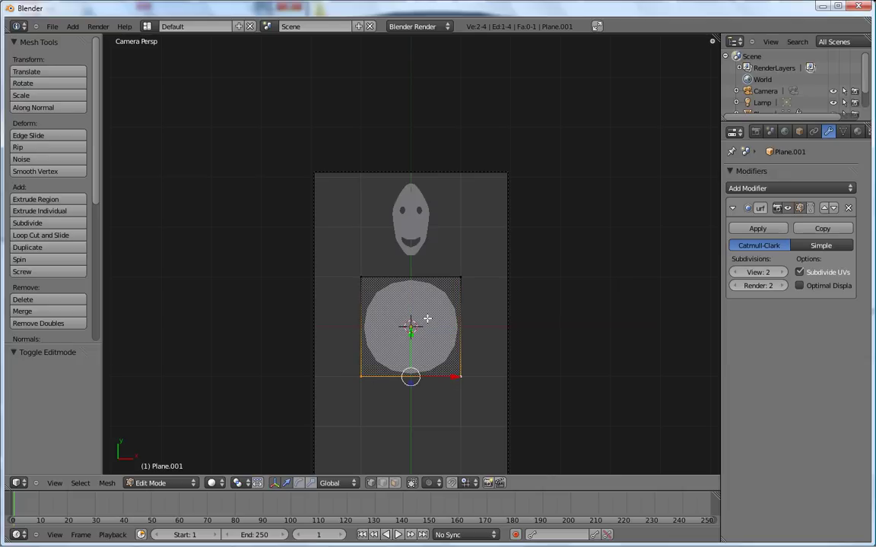
key(g)
key(y)
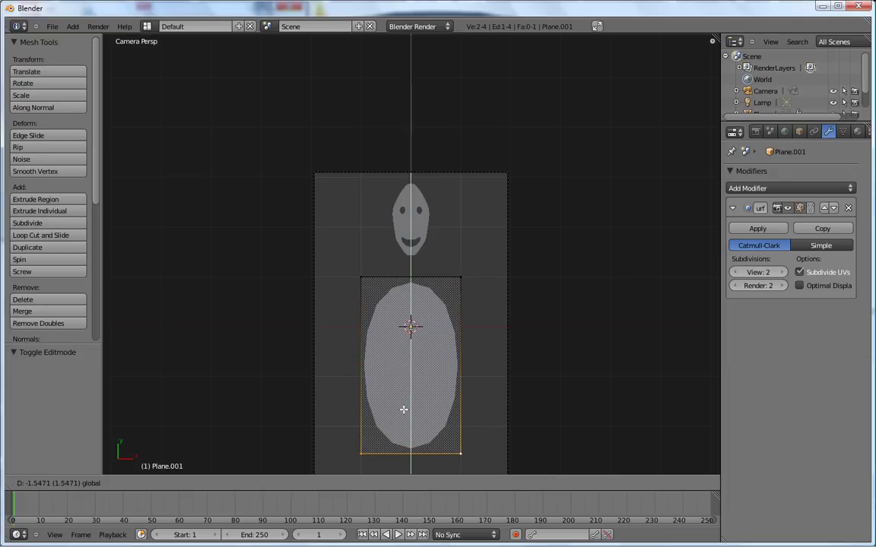
click(404, 410)
key(s)
click(460, 417)
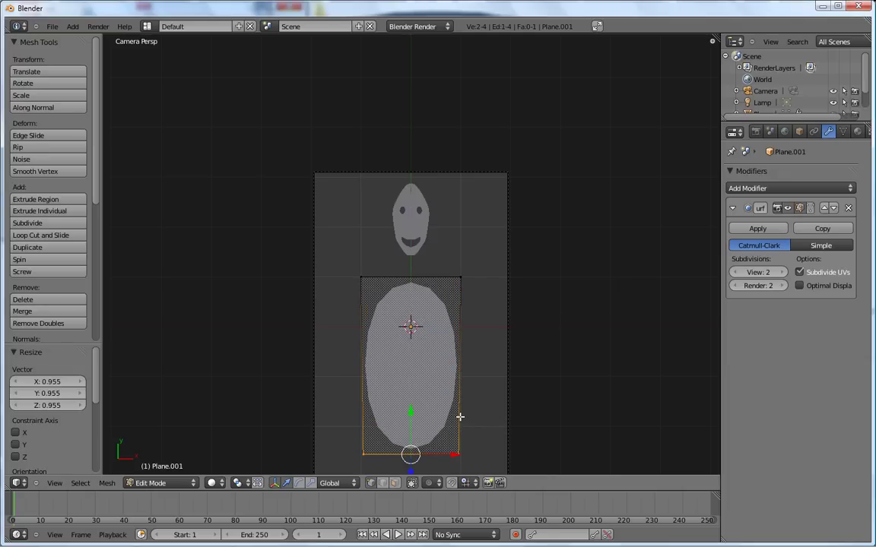
- Shrink the whole oval mesh to 0.767 and shift it vertically
key(a)
key(a)
key(s)
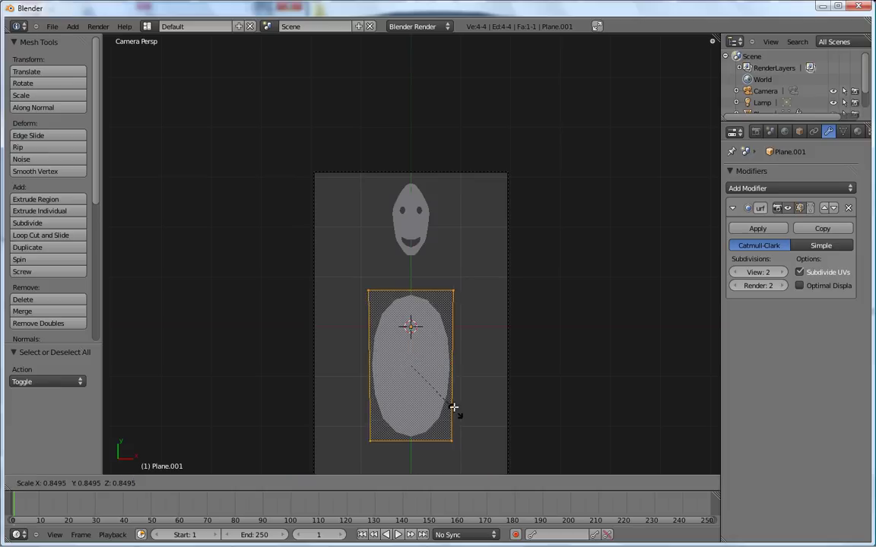
click(453, 404)
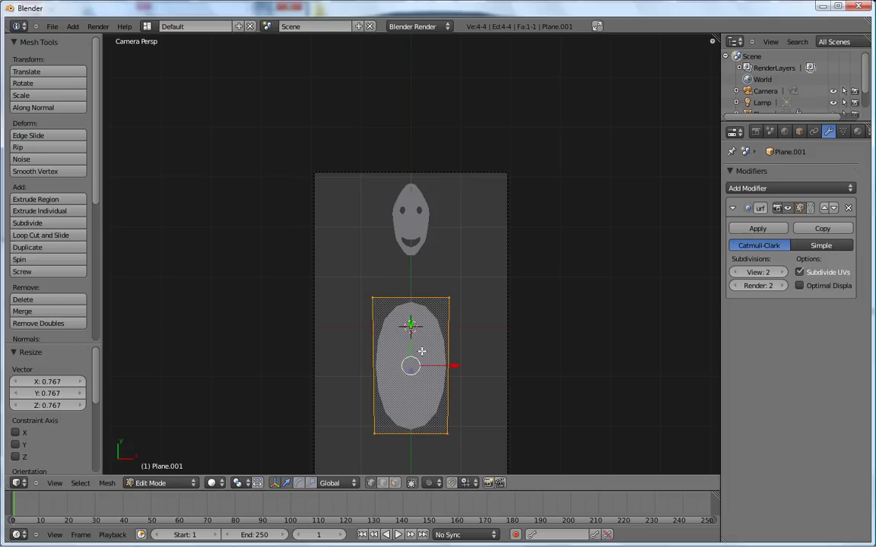
key(g)
key(y)
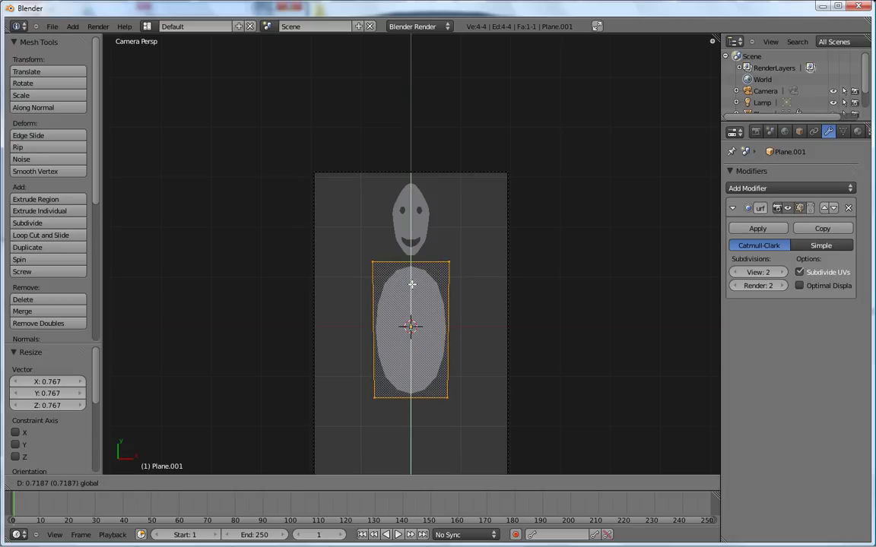
click(411, 334)
- In Object Mode, raise the body 0.877 on Y beneath the head and scale it to 0.584
key(Tab)
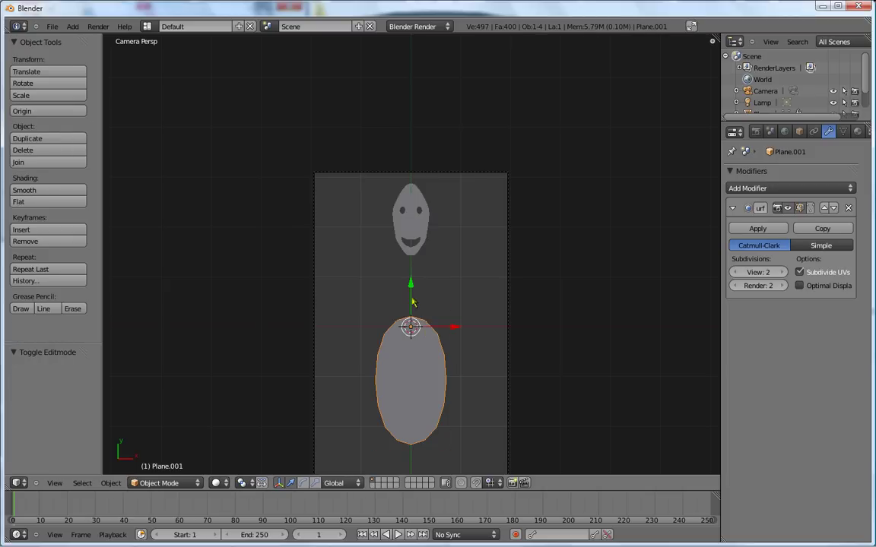
drag(411, 294, 410, 247)
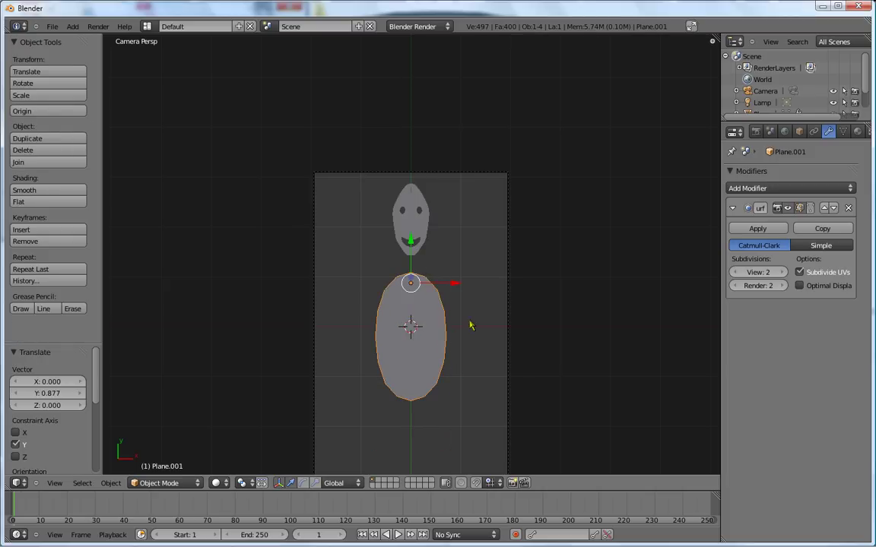
key(s)
click(446, 323)
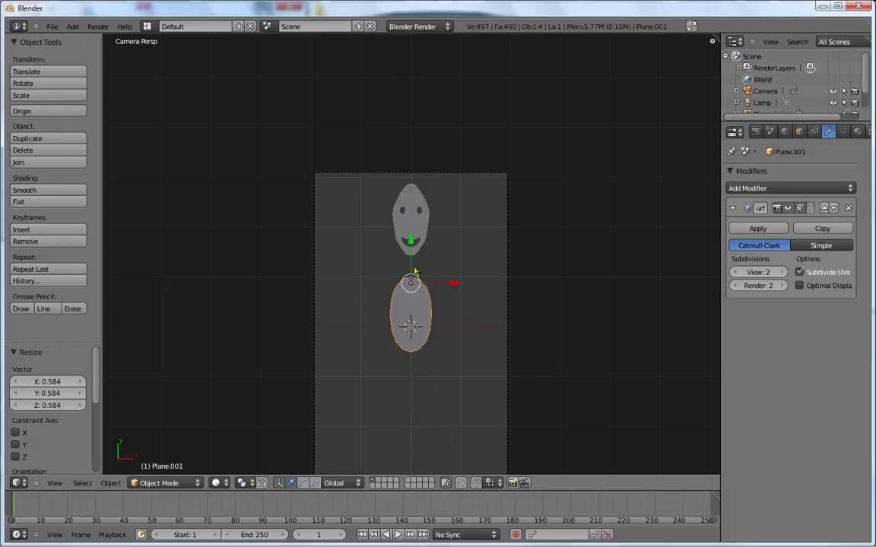
- Apply the body oval's Subdivision Surface and nudge it up 0.122 on Y to touch the head
drag(414, 280, 412, 230)
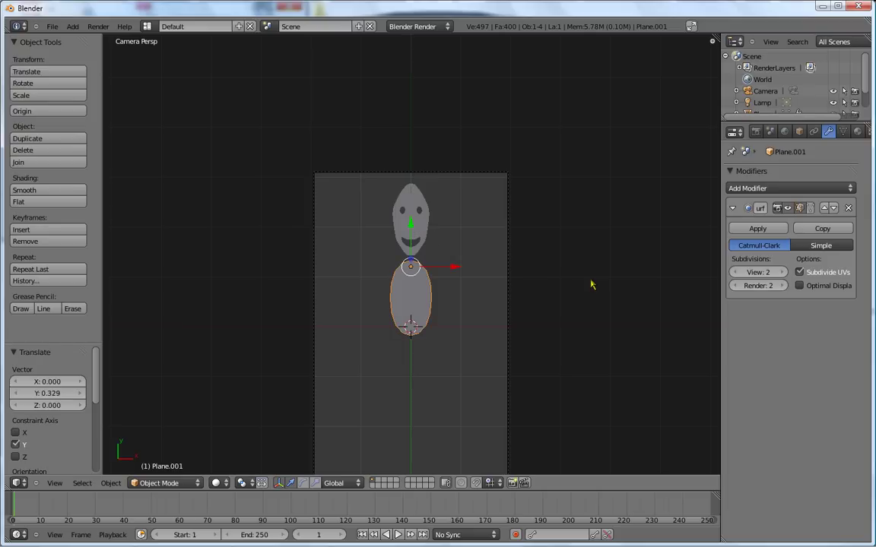
click(757, 228)
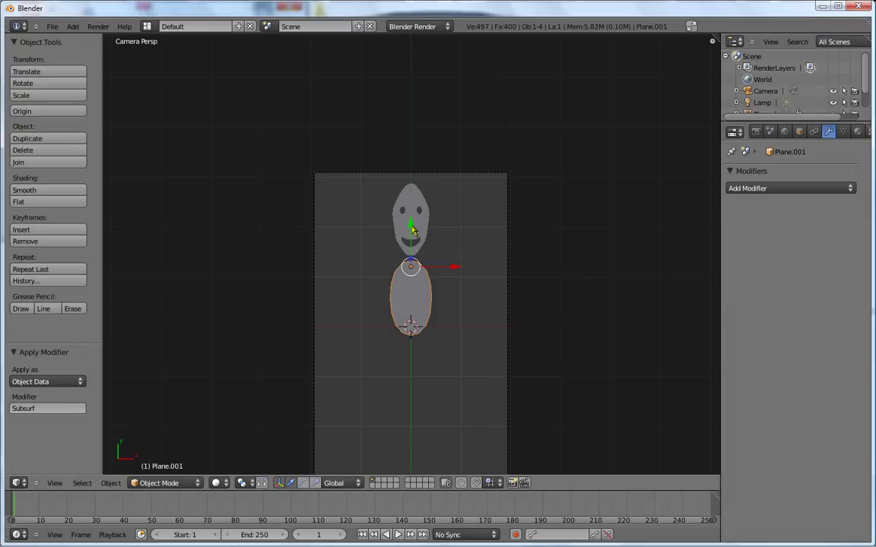
drag(410, 227, 413, 219)
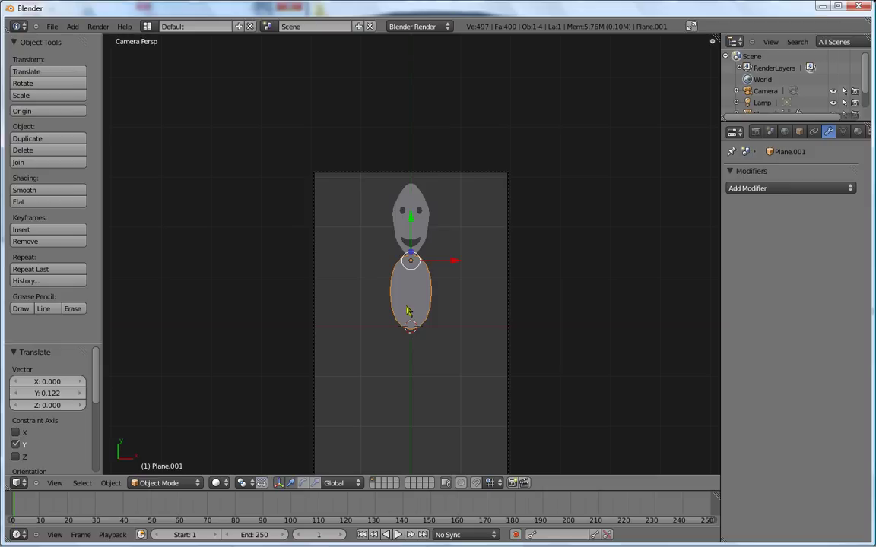
- Duplicate the body and scale the copy narrower on X and smaller to form an arm
key(shift+d)
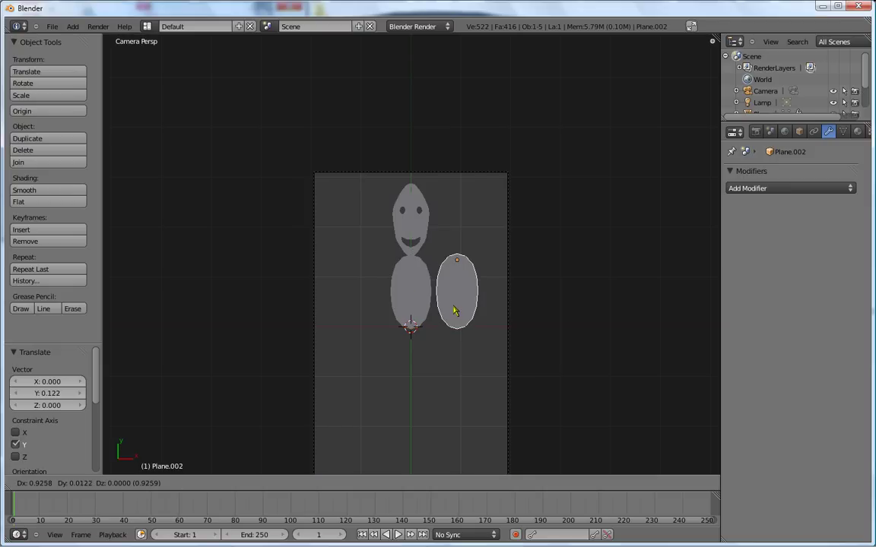
click(457, 314)
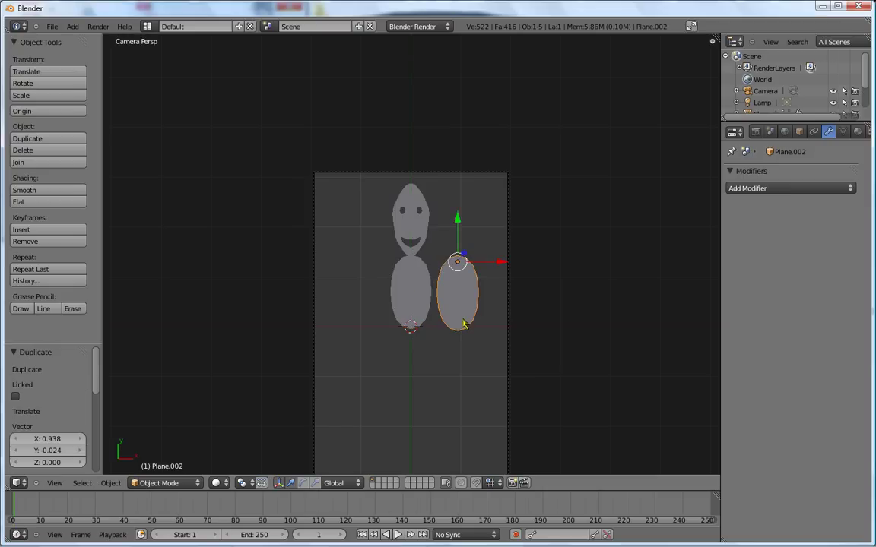
key(s)
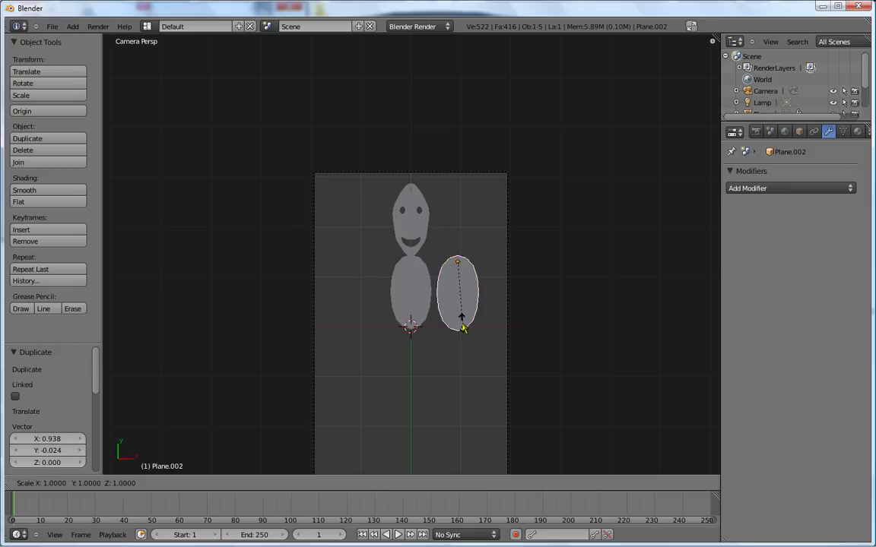
key(x)
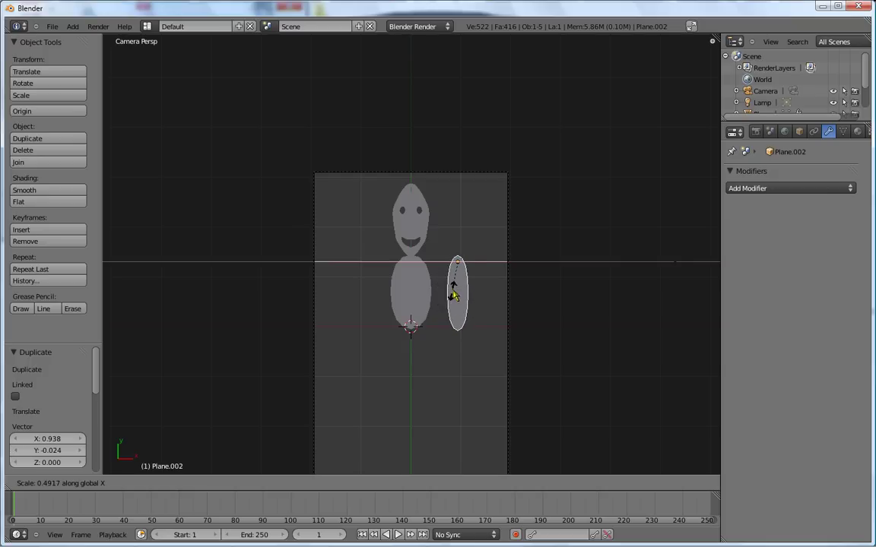
click(453, 295)
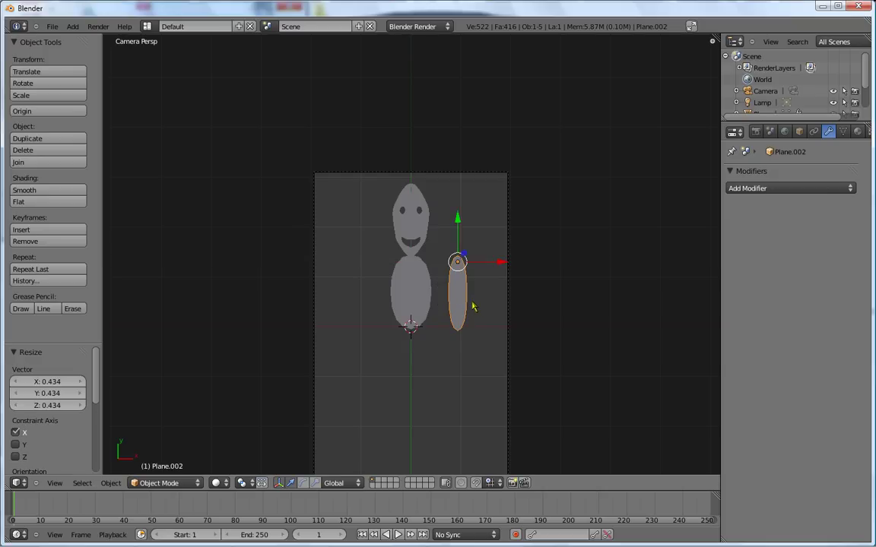
key(s)
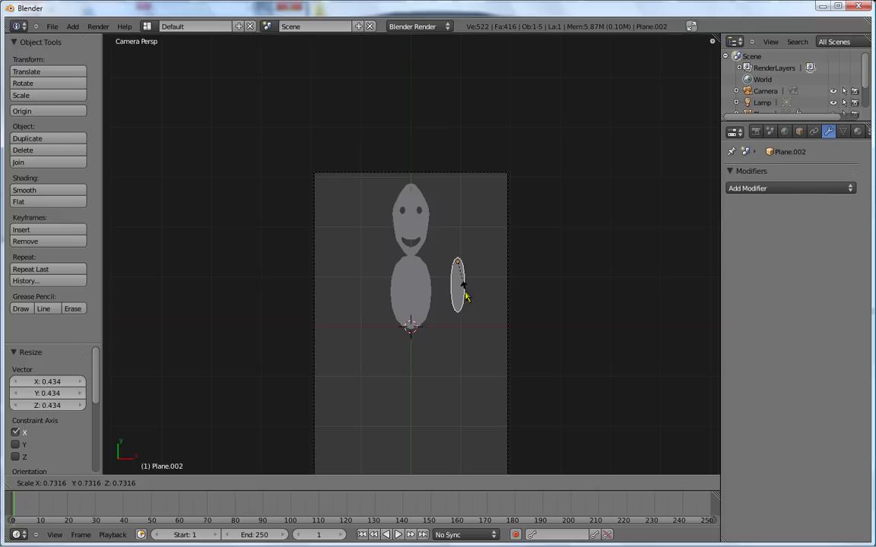
click(466, 296)
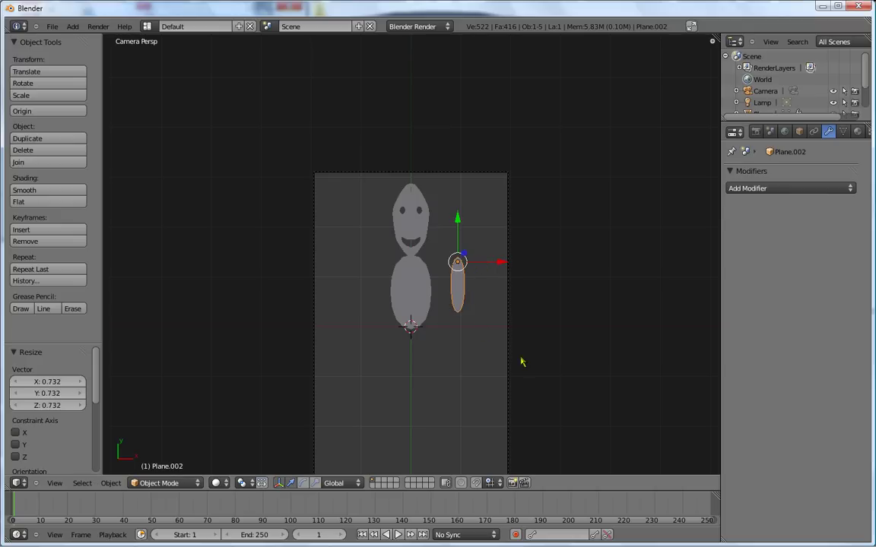
- Rotate the arm about -53°, place it at the body's right shoulder, and duplicate it
key(r)
click(557, 274)
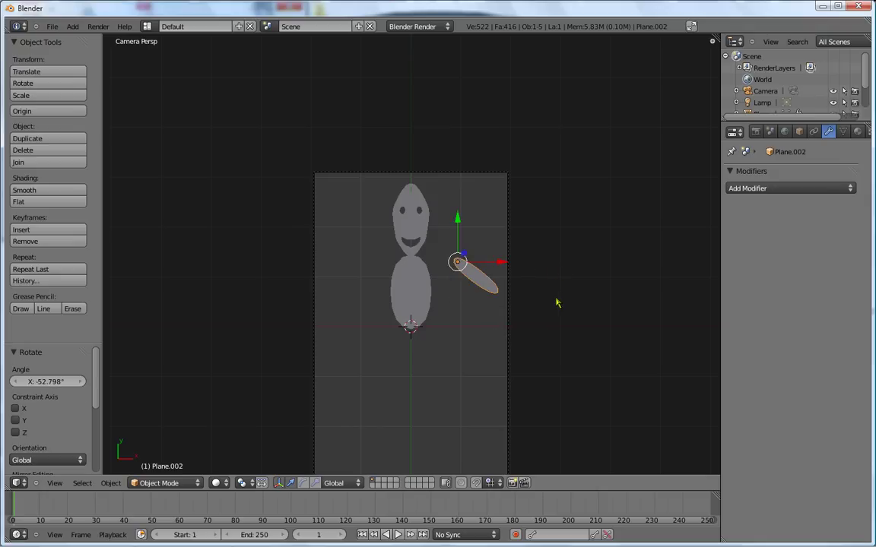
key(g)
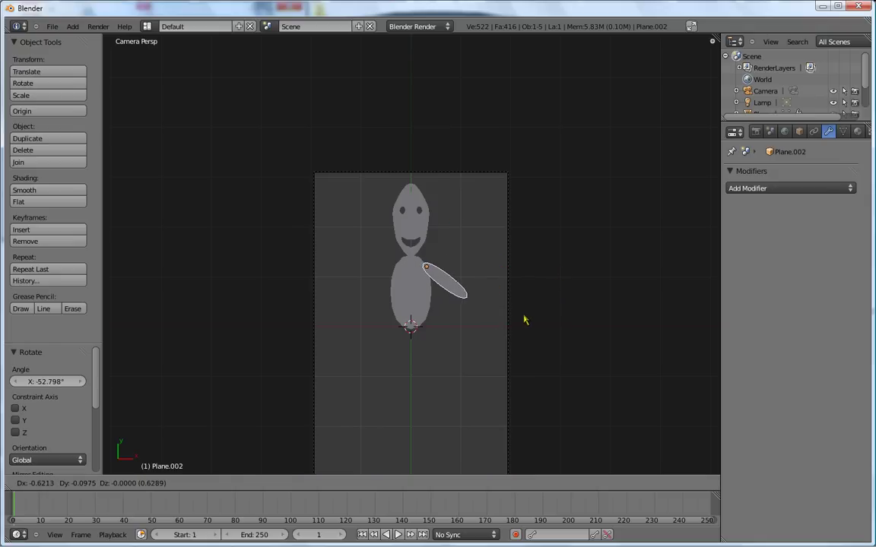
click(524, 320)
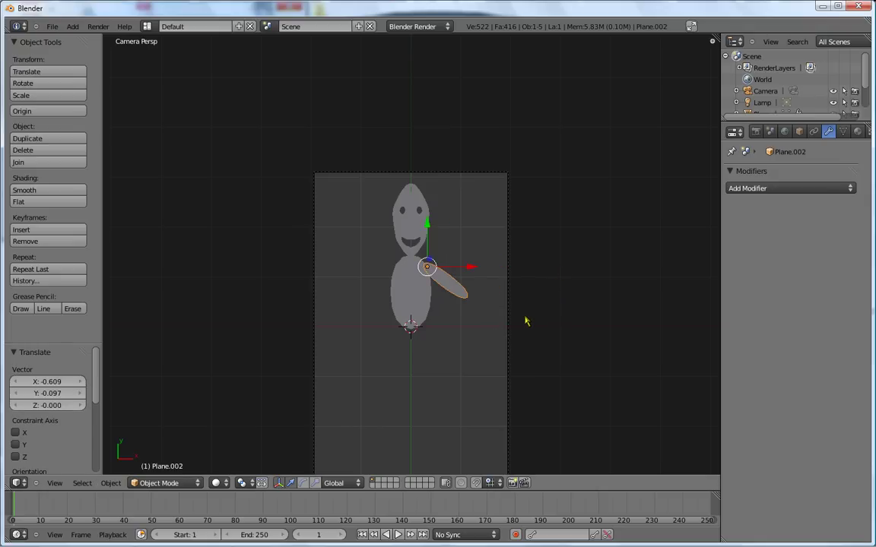
key(shift+d)
- Place the arm copy at the left shoulder, angled down to the left
click(471, 328)
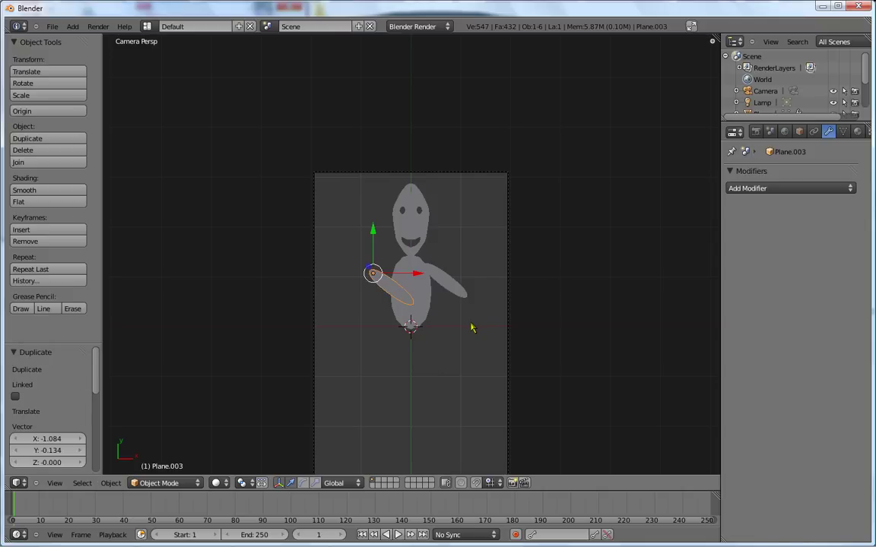
key(r)
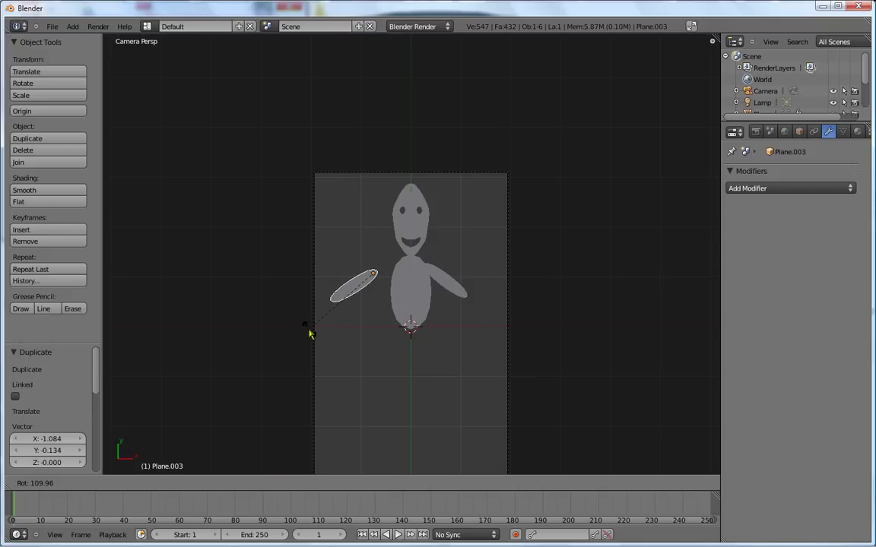
click(308, 332)
key(g)
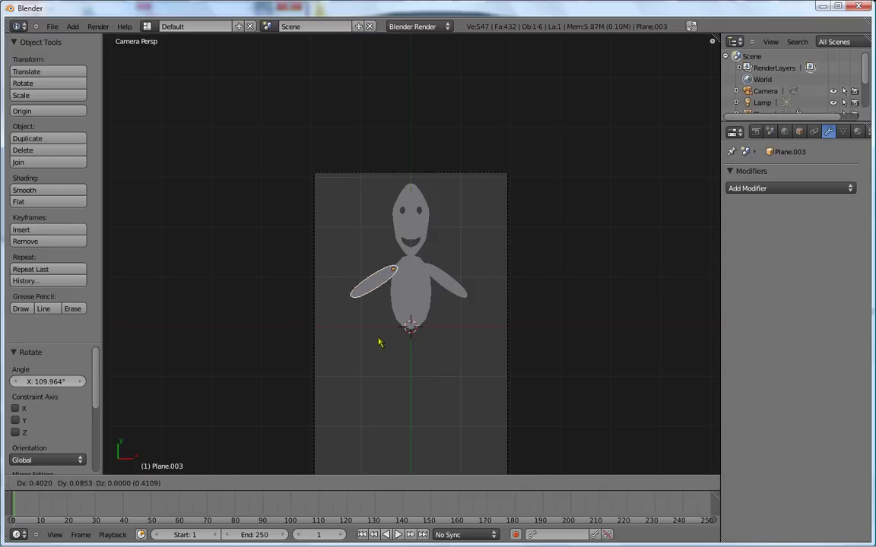
click(383, 343)
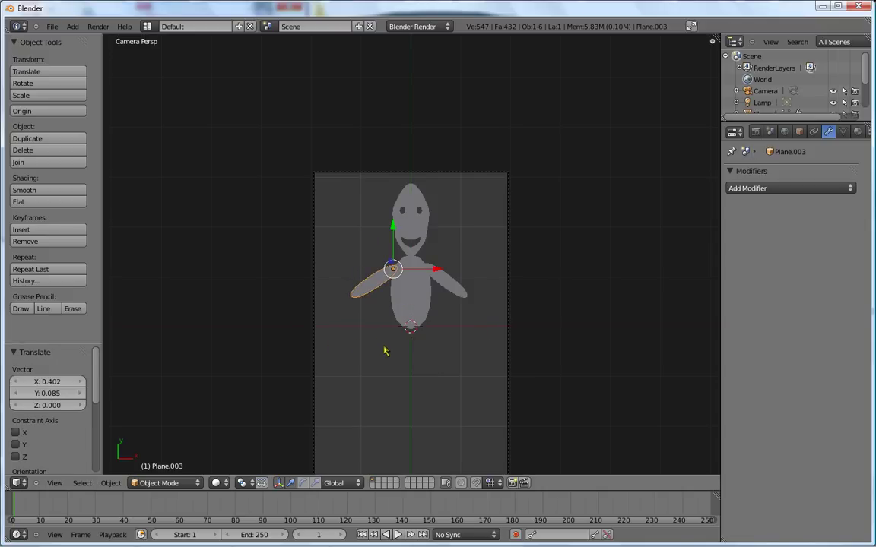
- Duplicate the left arm into two legs below the body, tilted -42.82° and -46.277°
key(shift+d)
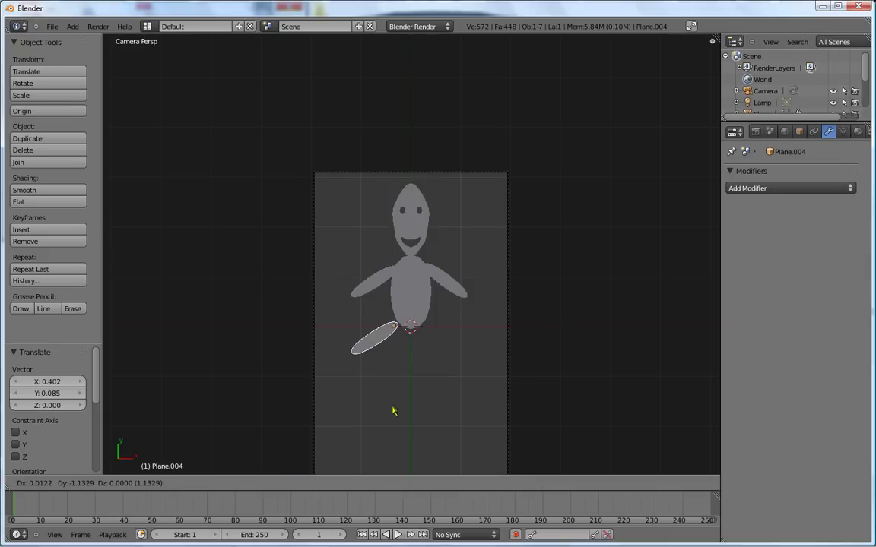
click(401, 410)
key(r)
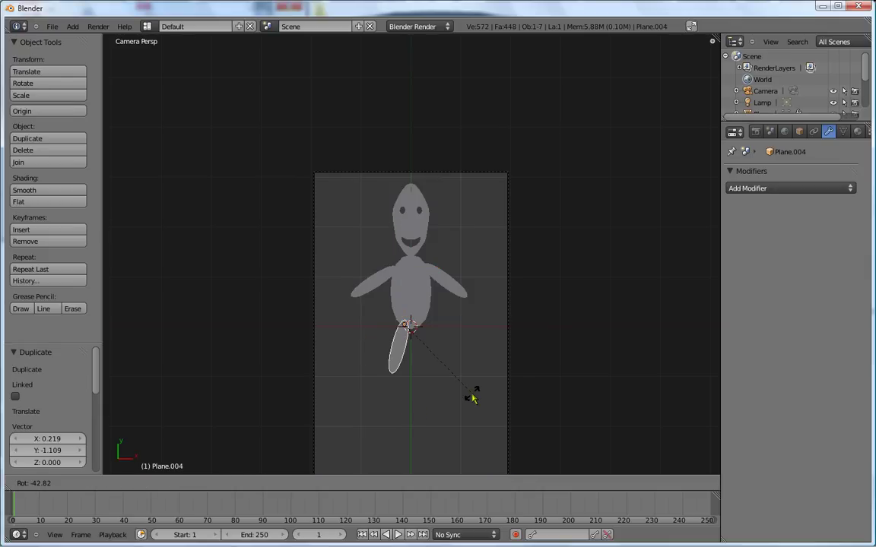
click(472, 399)
key(shift+d)
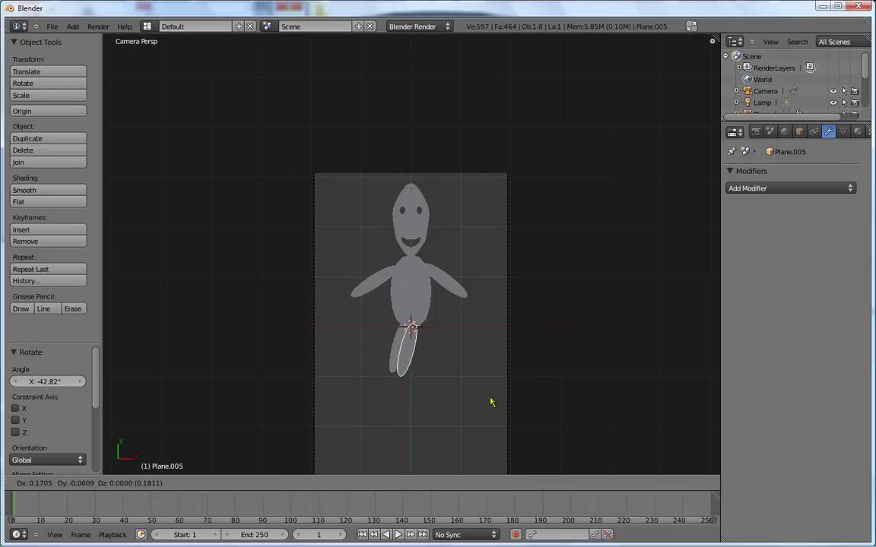
click(505, 404)
key(r)
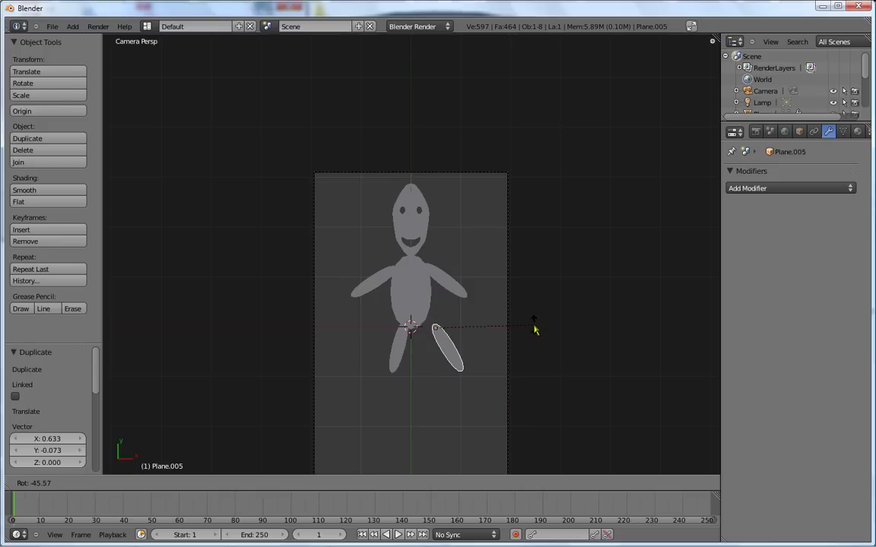
click(534, 334)
key(g)
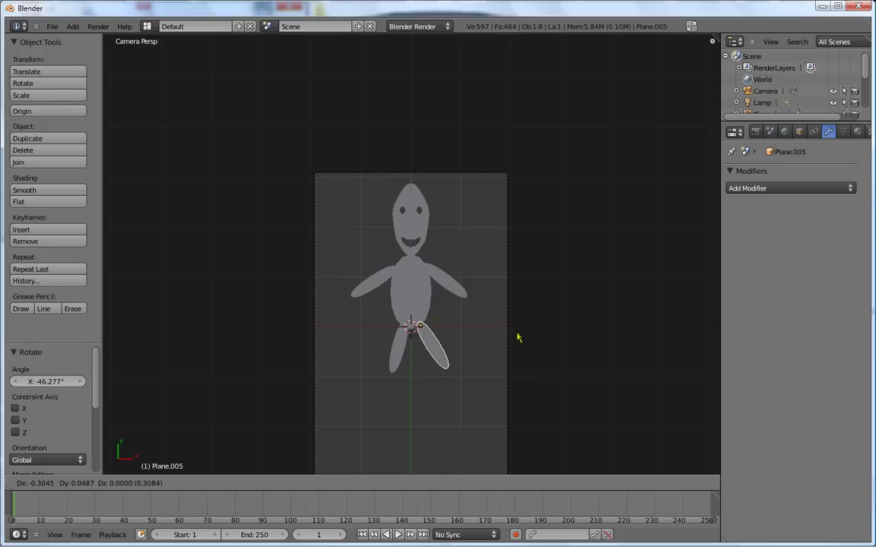
click(517, 339)
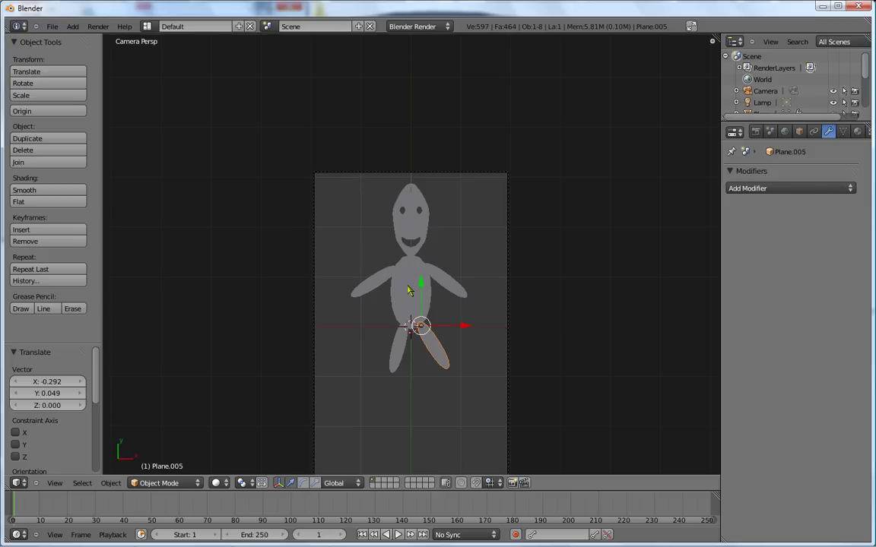
- Check the body, head and right arm, then start swinging the right arm around its shoulder
right_click(410, 292)
right_click(411, 191)
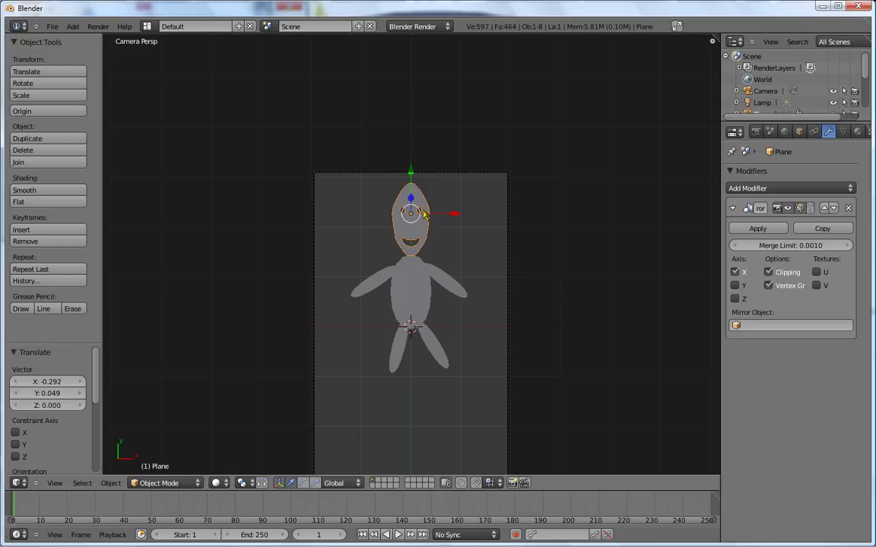
right_click(411, 286)
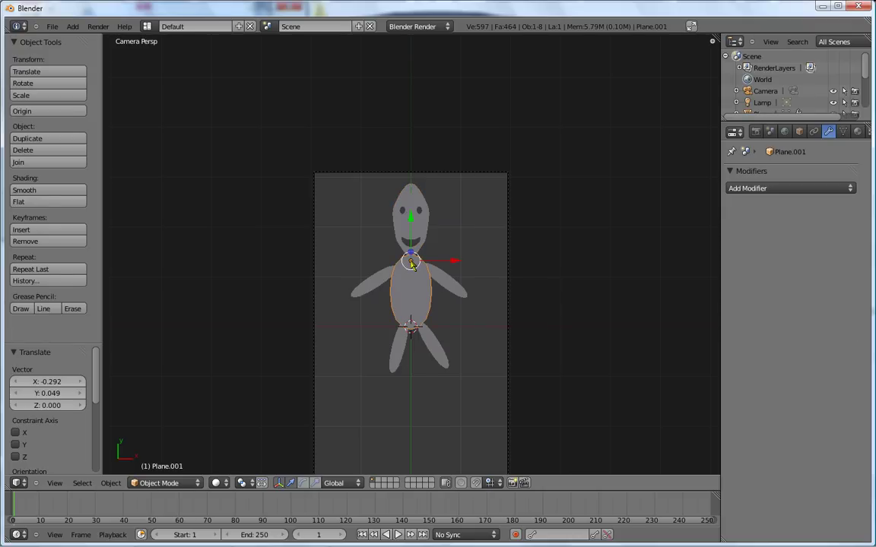
right_click(435, 276)
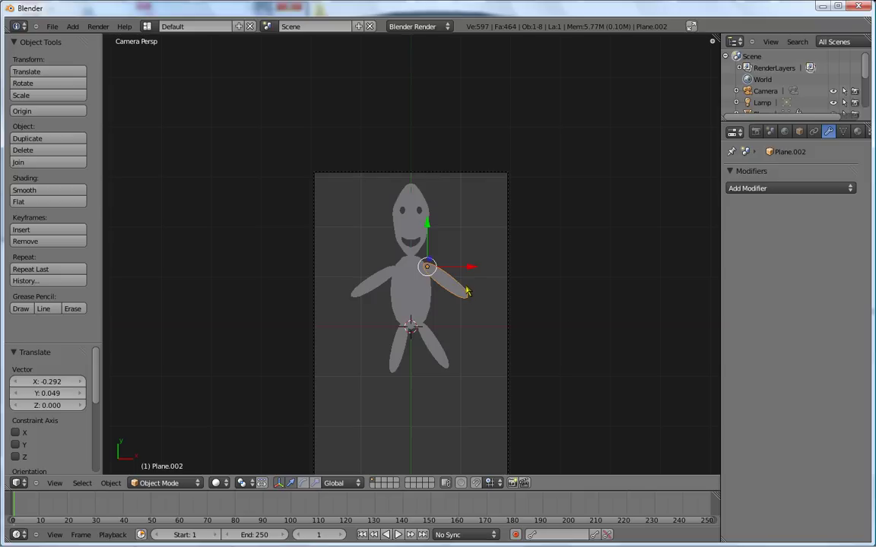
key(r)
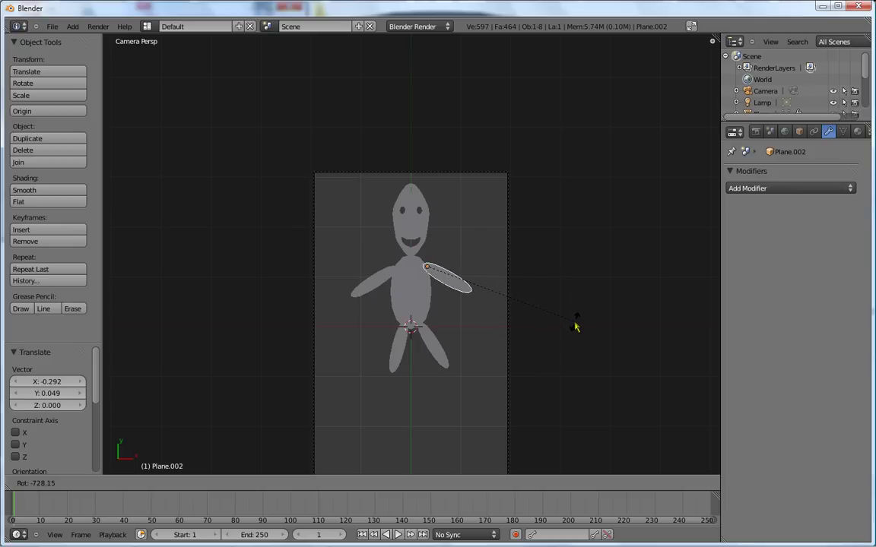
- Set the right arm's new angle and raise the left arm more level
click(577, 327)
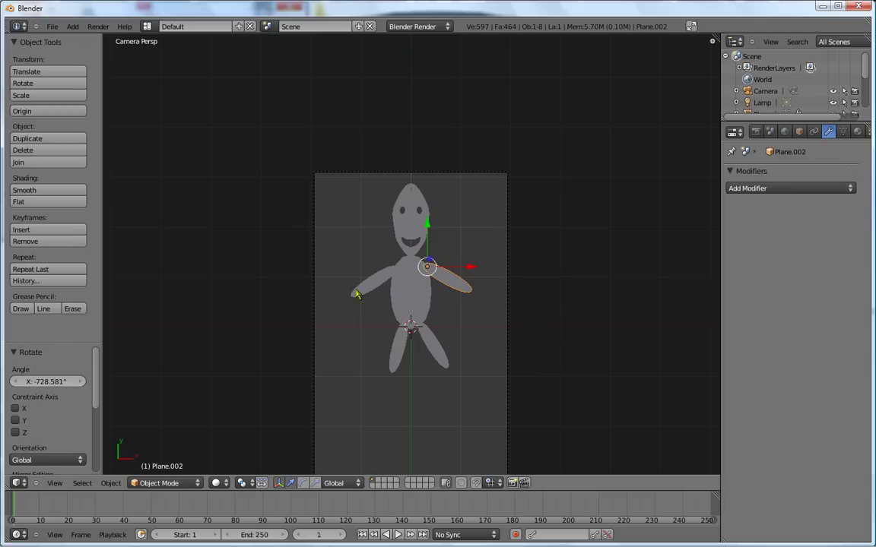
right_click(348, 282)
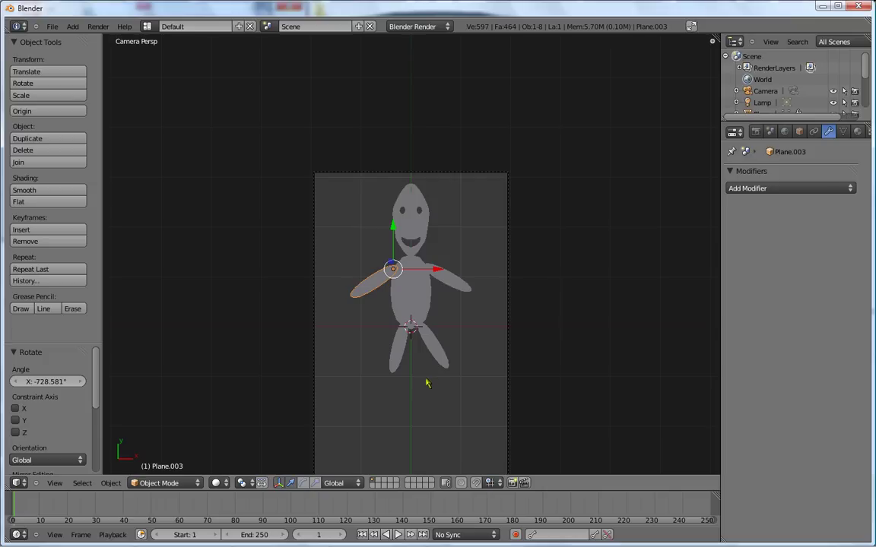
key(r)
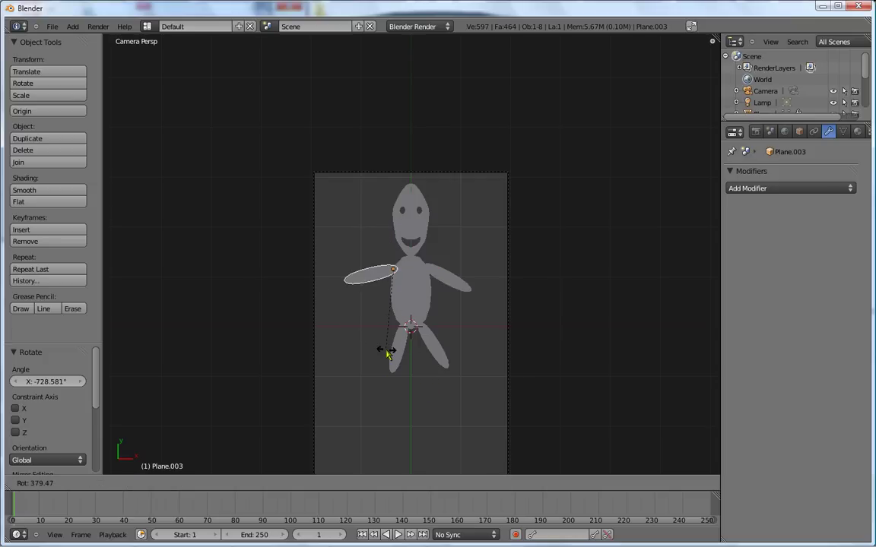
click(388, 357)
- Re-pose the legs, rotating the right leg 15.302° so it hangs straighter
right_click(403, 368)
key(r)
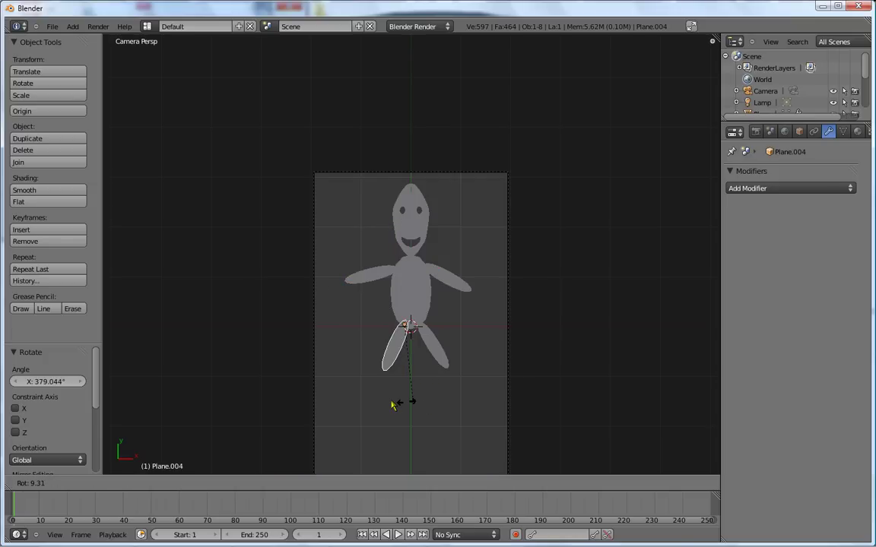
click(430, 402)
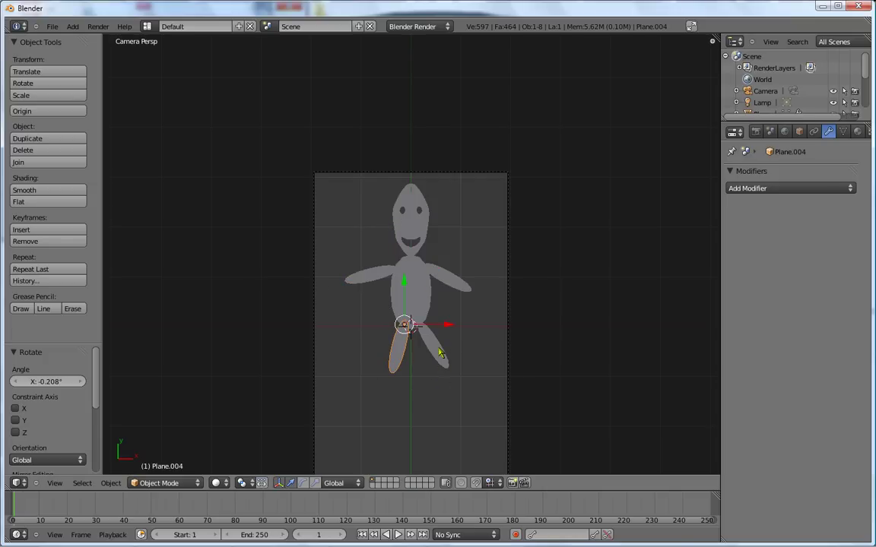
right_click(439, 352)
key(r)
click(480, 397)
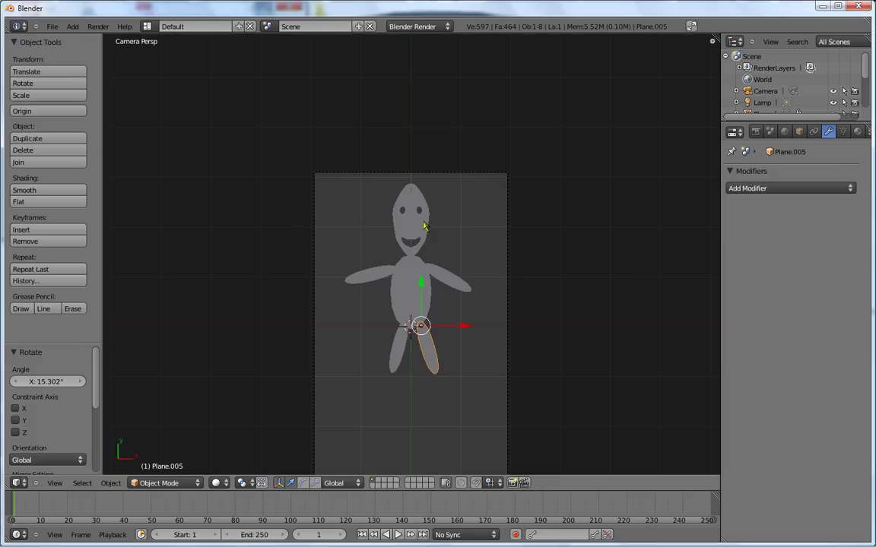
- Spin the head back upright and open its mesh in Edit Mode
right_click(425, 226)
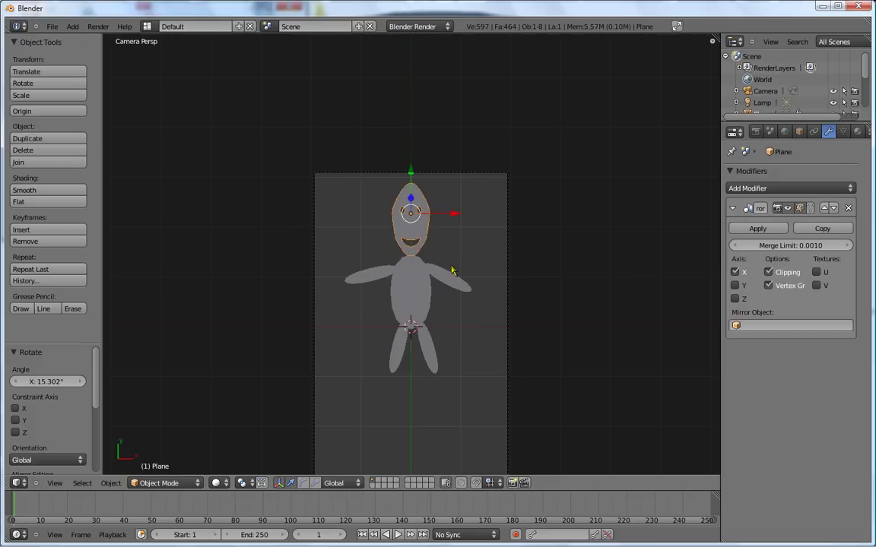
key(r)
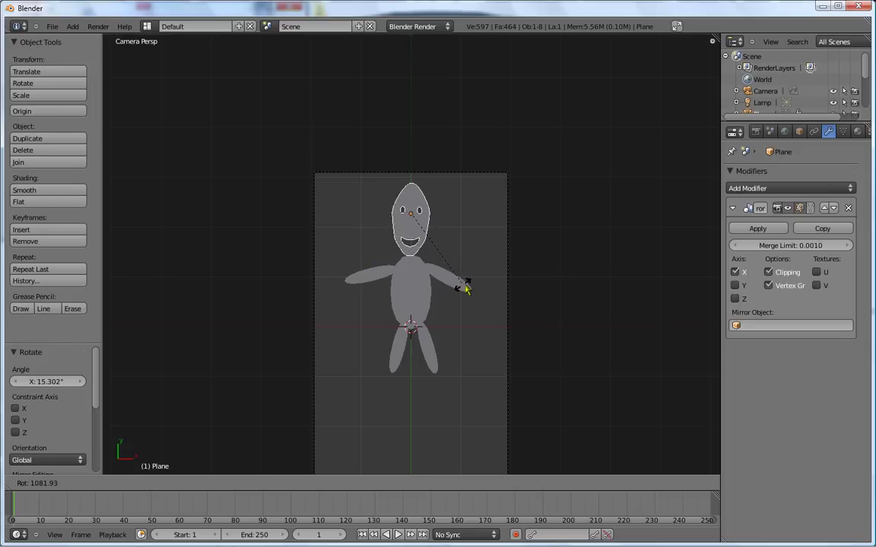
click(466, 291)
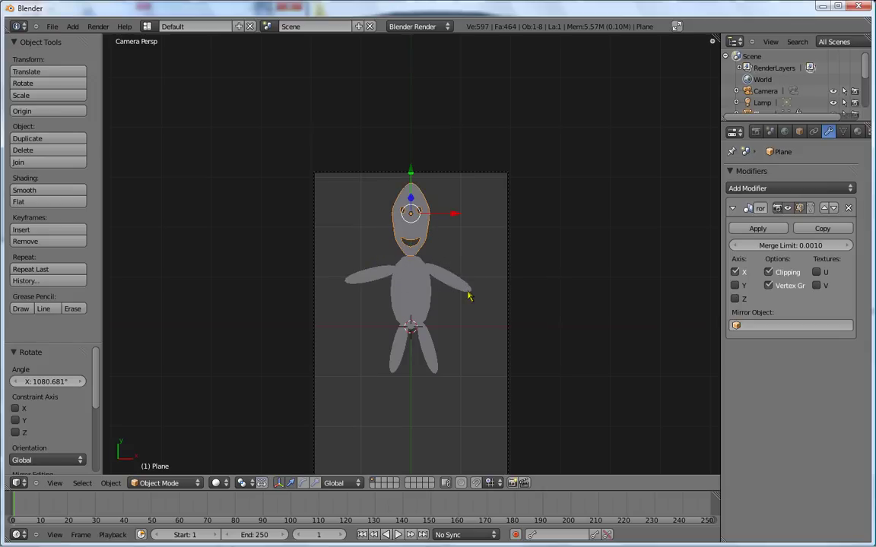
key(Tab)
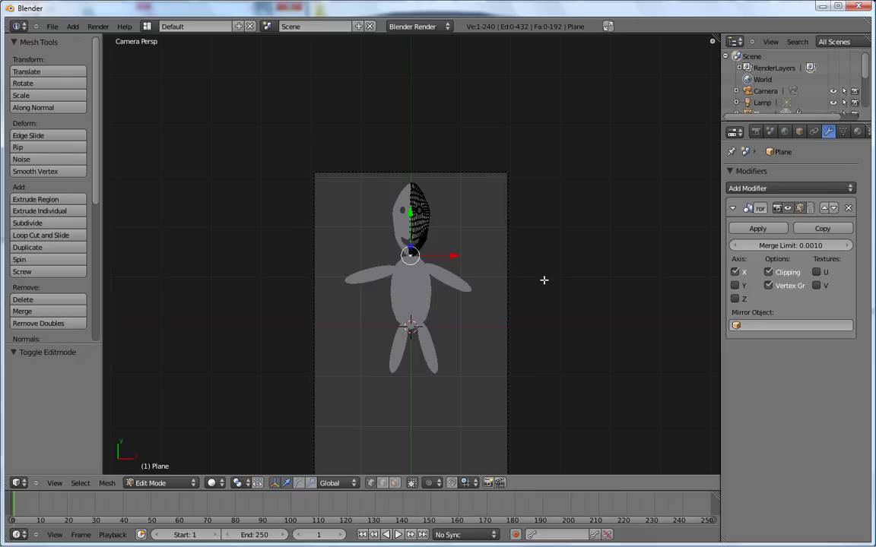
- Apply the head's Mirror modifier and raise all its mesh above the pivot
key(Tab)
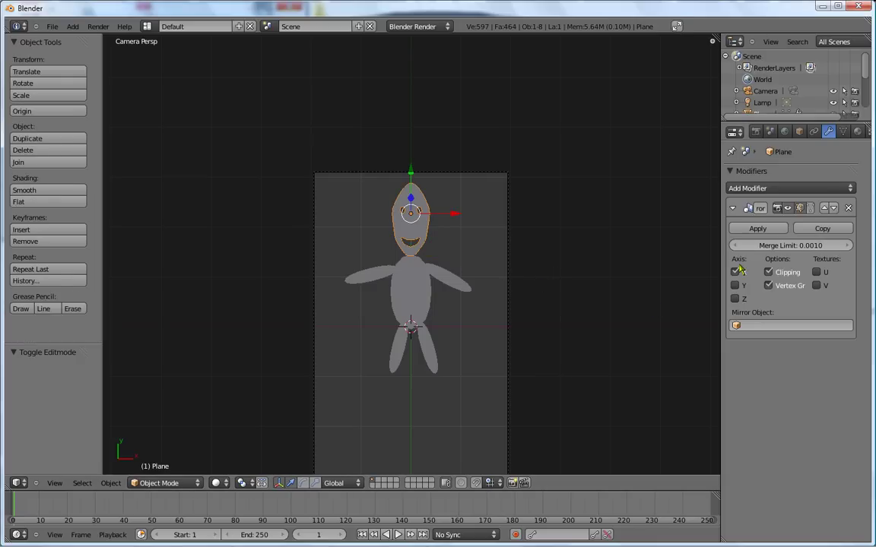
click(758, 229)
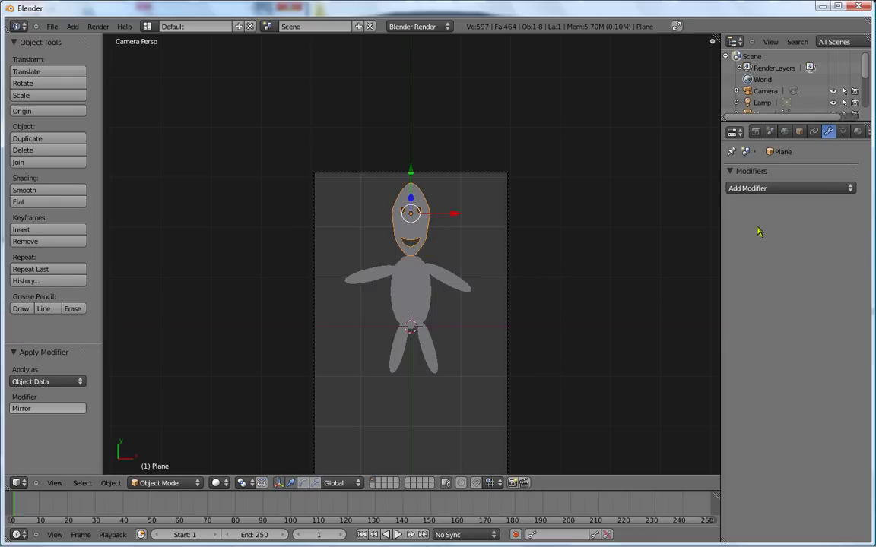
key(Tab)
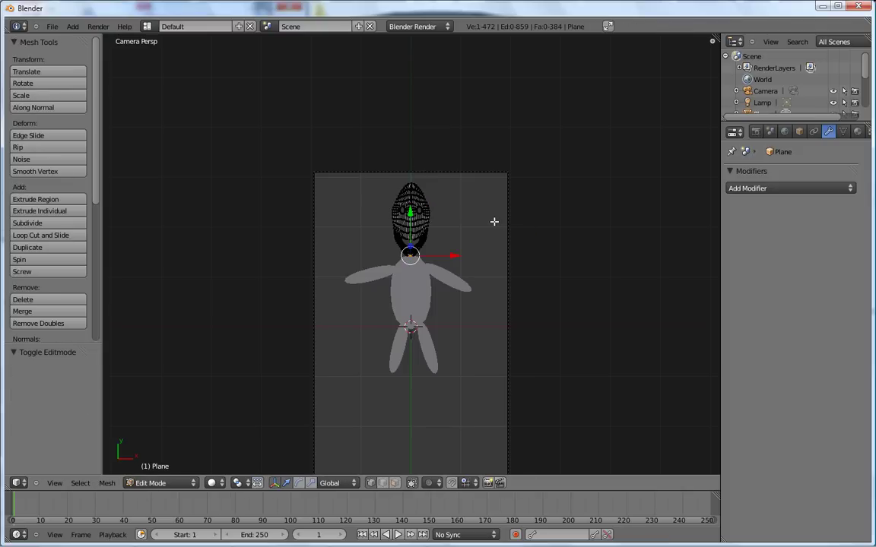
key(a)
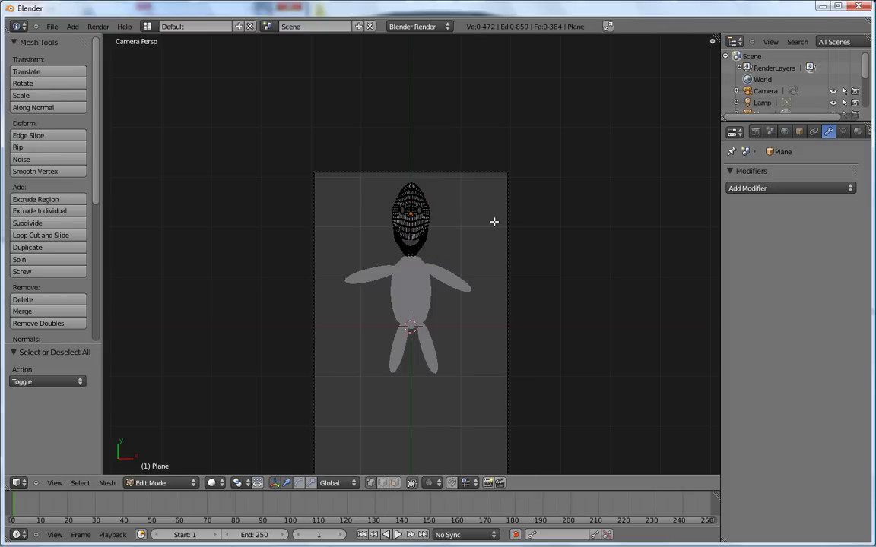
key(a)
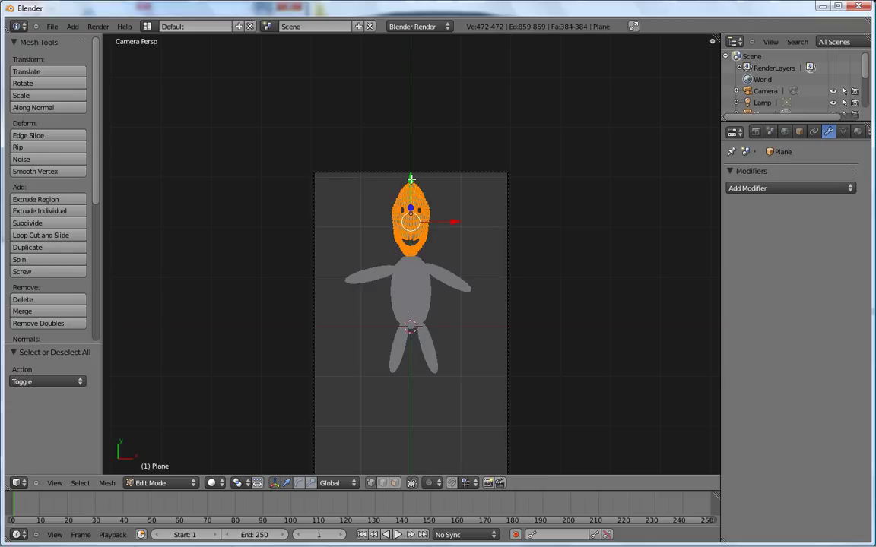
drag(410, 179, 420, 140)
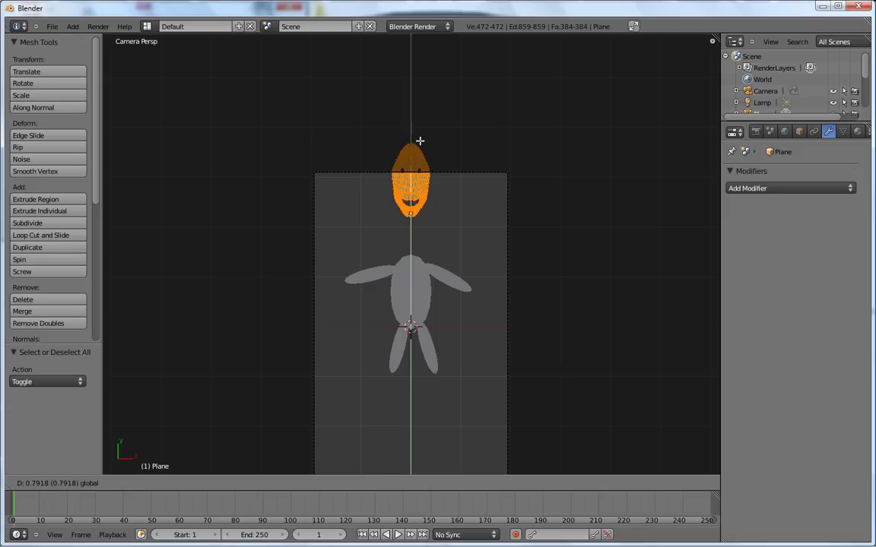
drag(420, 141, 419, 142)
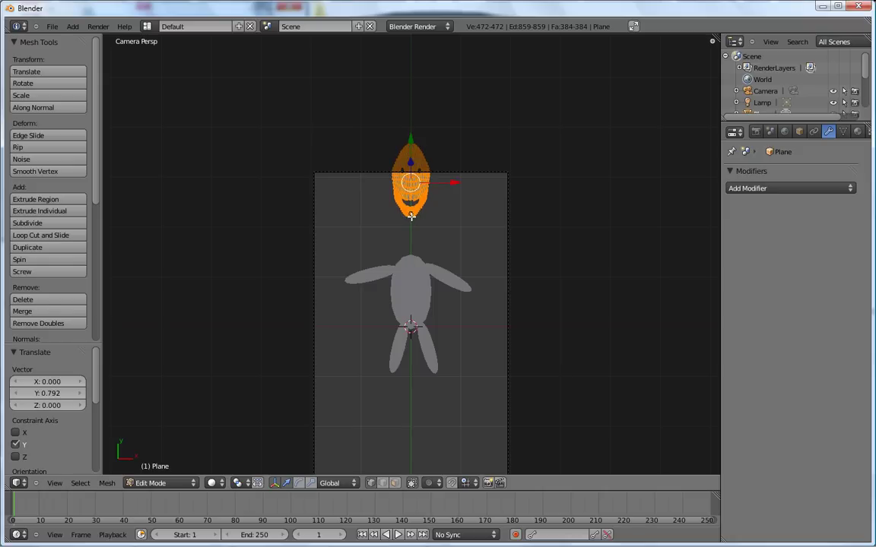
- Lower the head object 0.841 along Y onto the body and tilt it -2.538°
key(Tab)
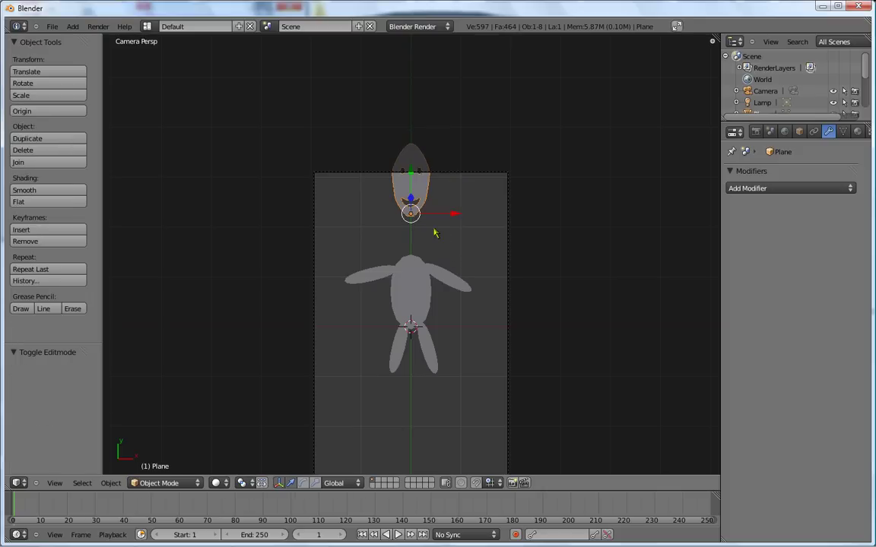
key(g)
key(y)
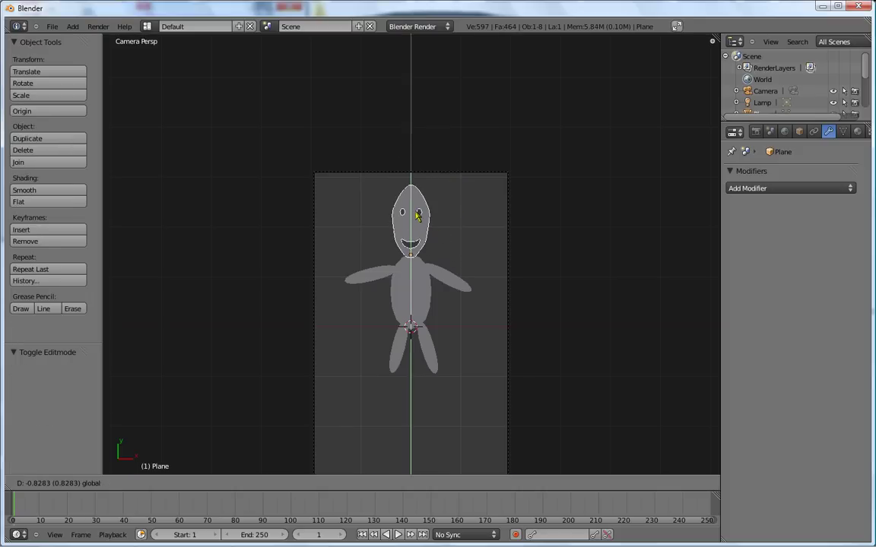
click(418, 217)
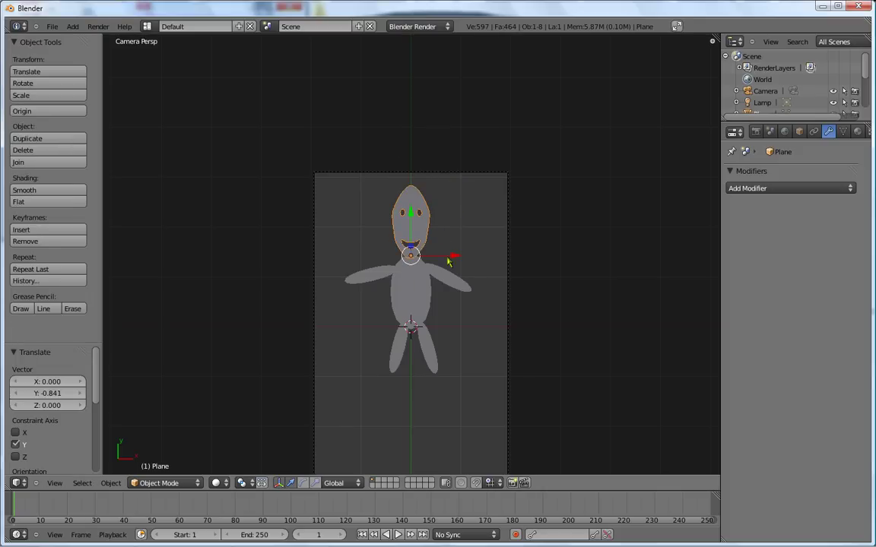
key(r)
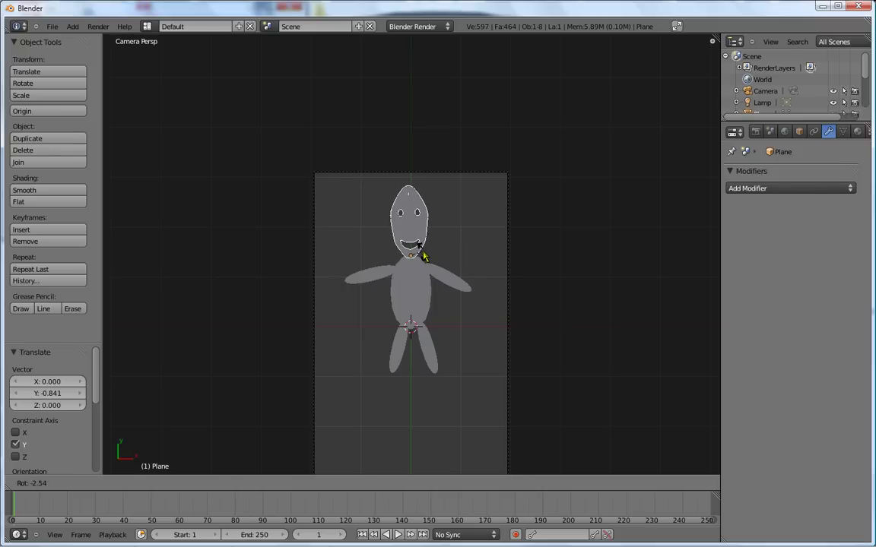
click(423, 257)
- Tilt the right arm about -11° downward at the shoulder
right_click(418, 300)
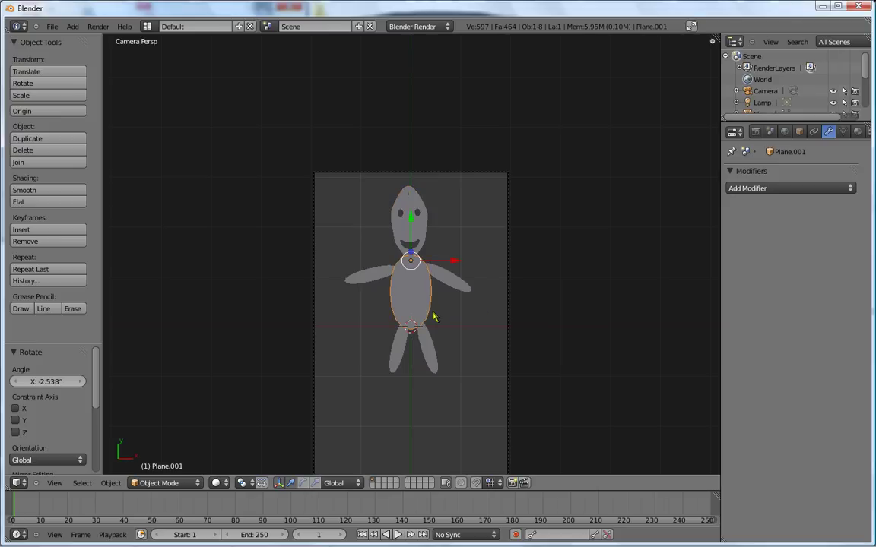
right_click(434, 279)
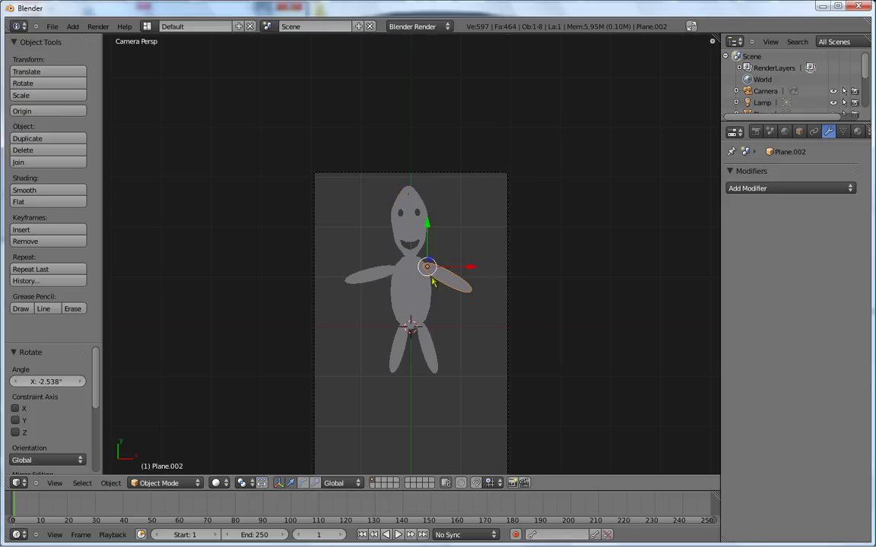
key(r)
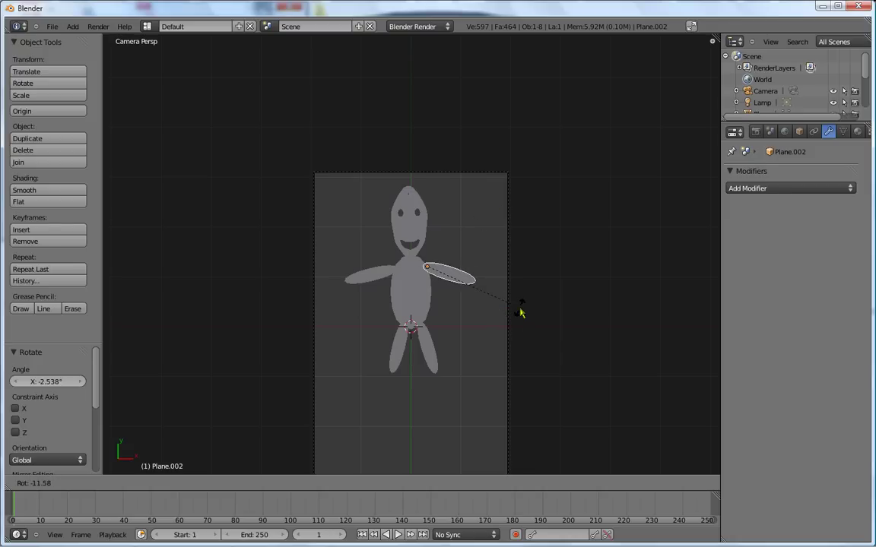
click(520, 312)
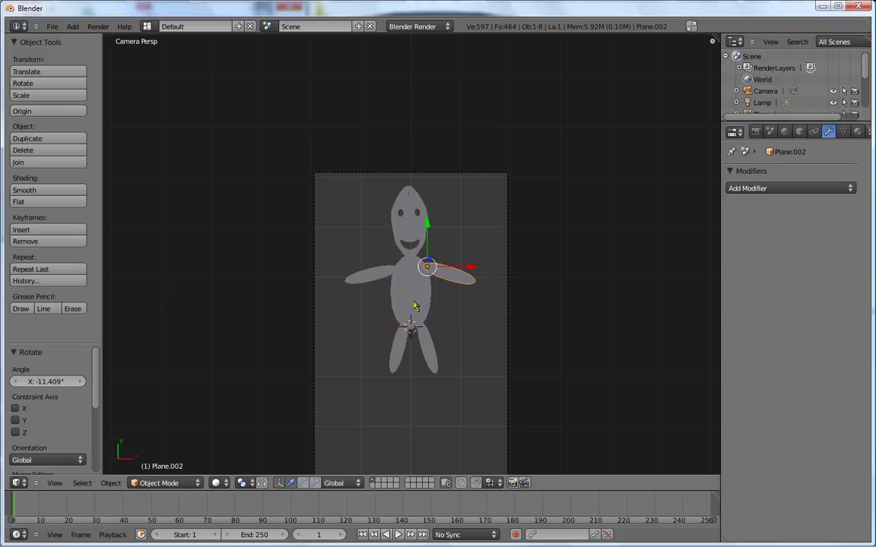
- Test-move the body, undo it, then select the right arm with the body as parent
right_click(413, 303)
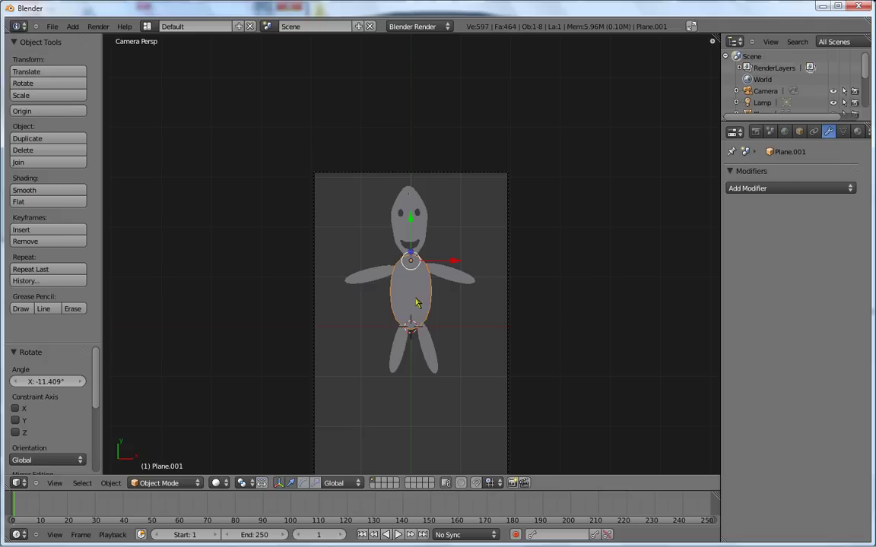
key(g)
click(594, 295)
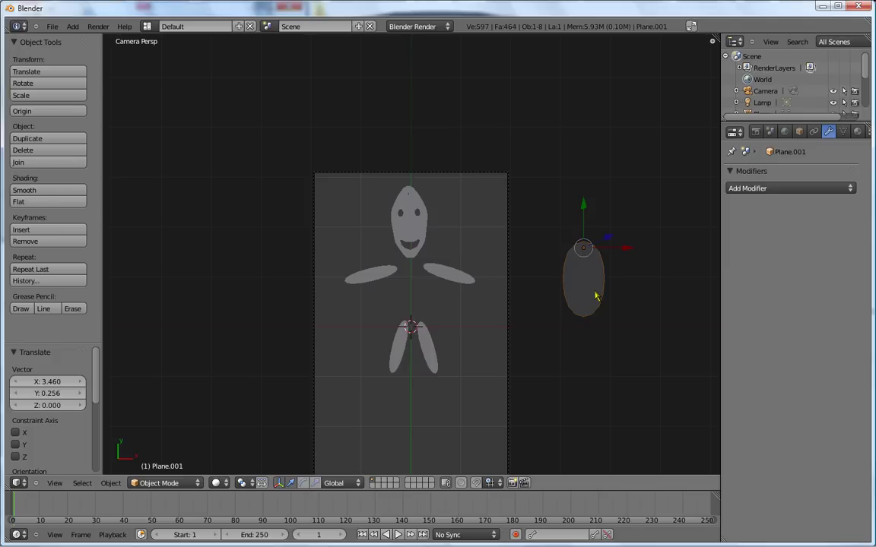
key(ctrl+z)
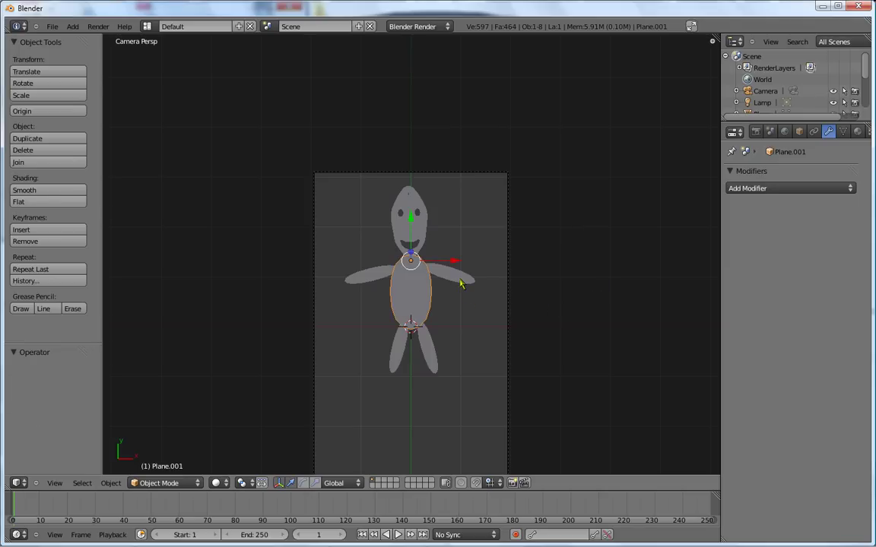
right_click(461, 284)
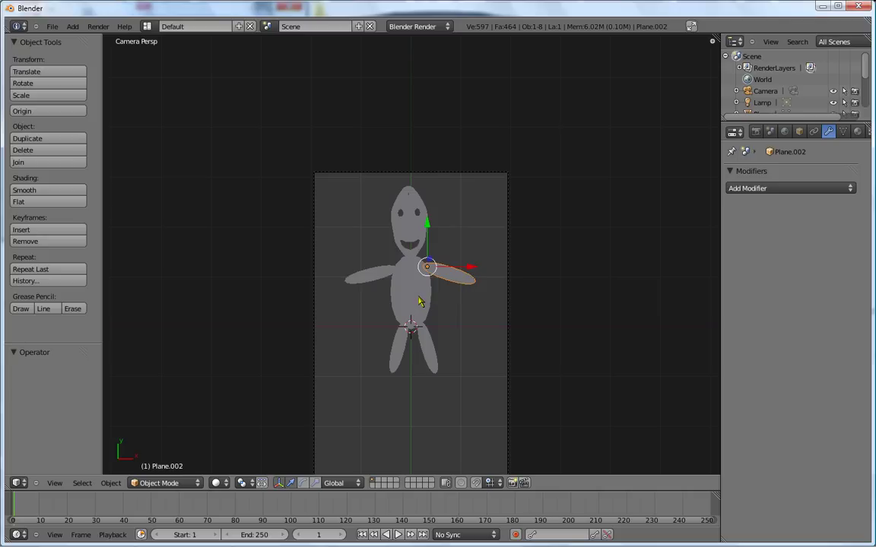
right_click(418, 301)
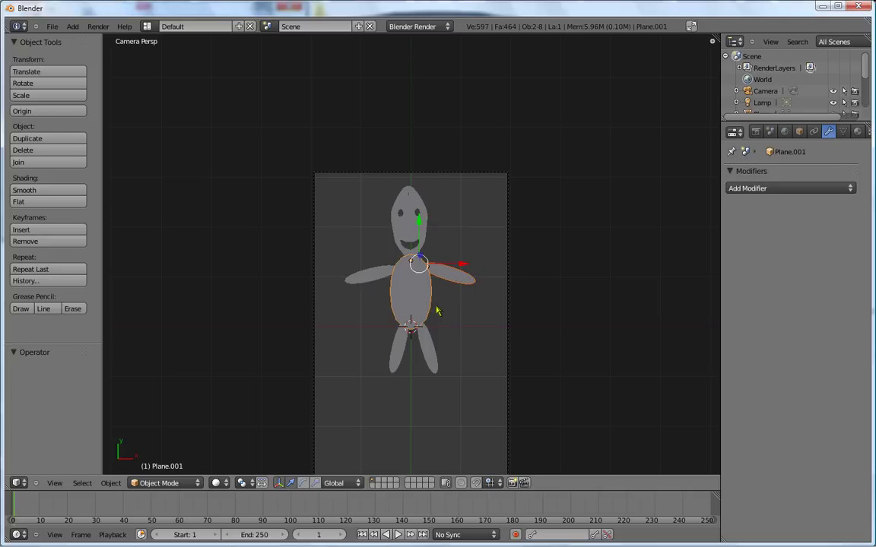
- Parent the right arm to the body and rotate it to roughly horizontal
key(ctrl+p)
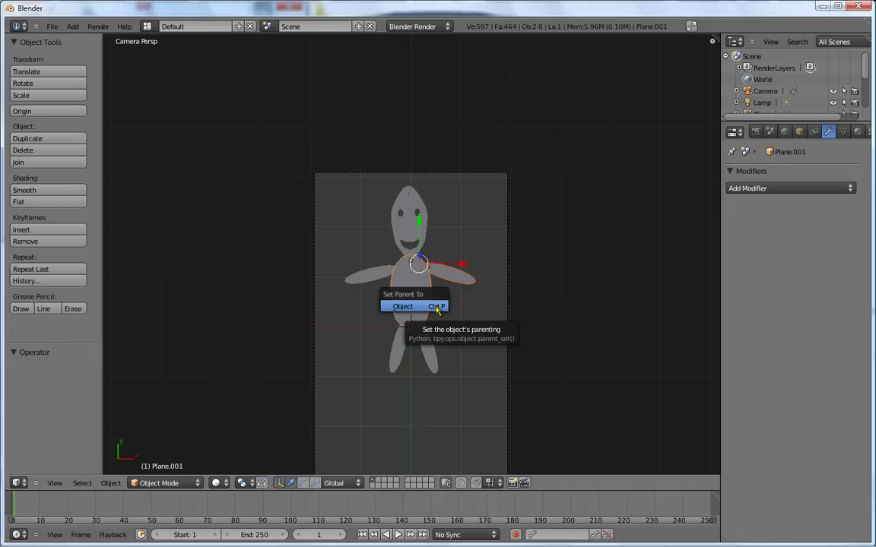
click(437, 306)
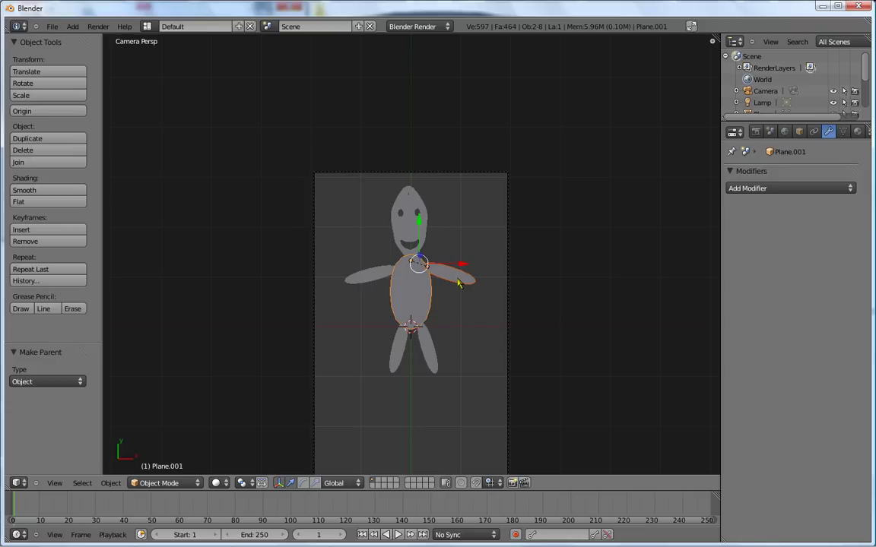
right_click(461, 280)
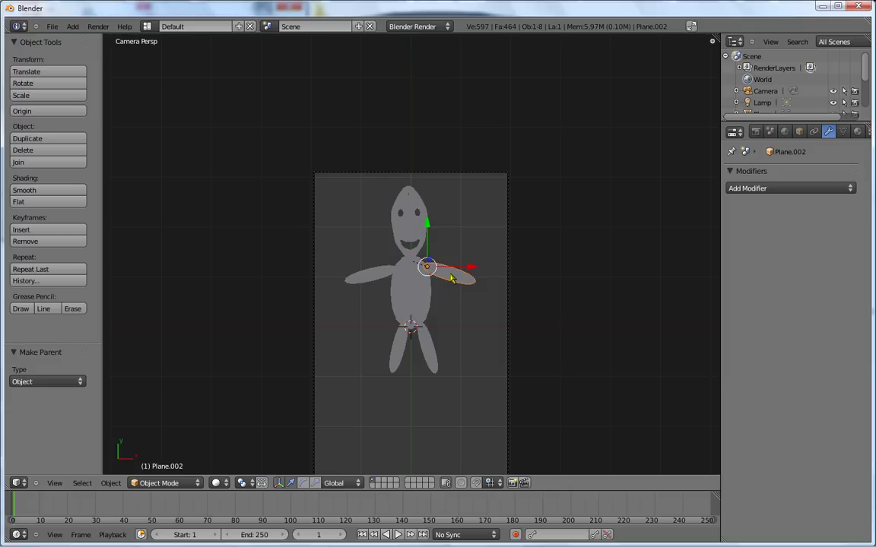
key(r)
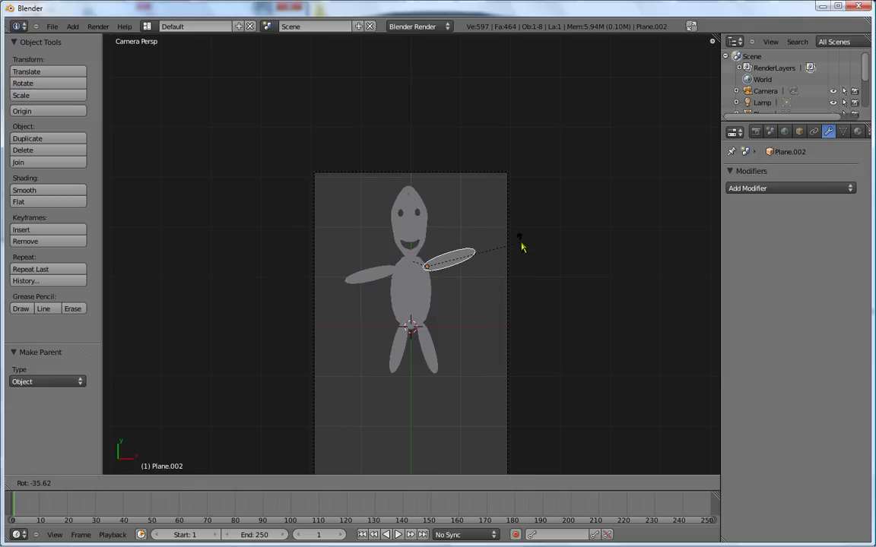
click(517, 294)
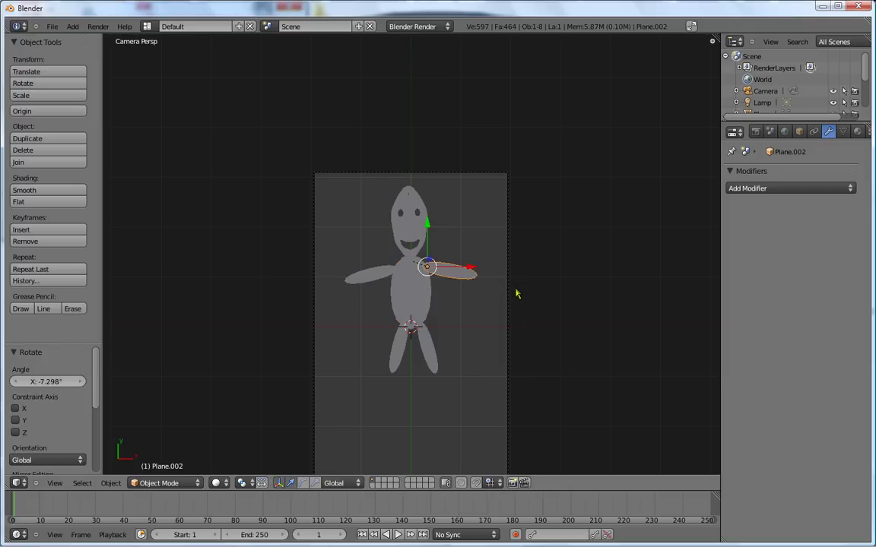
- Nudge the body 0.012 along X to confirm the arm follows, then select the left arm
right_click(427, 301)
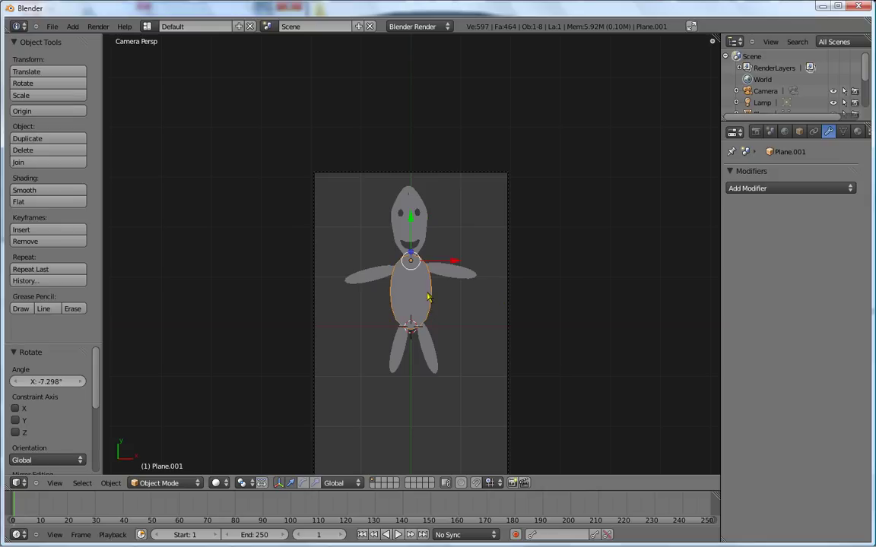
key(g)
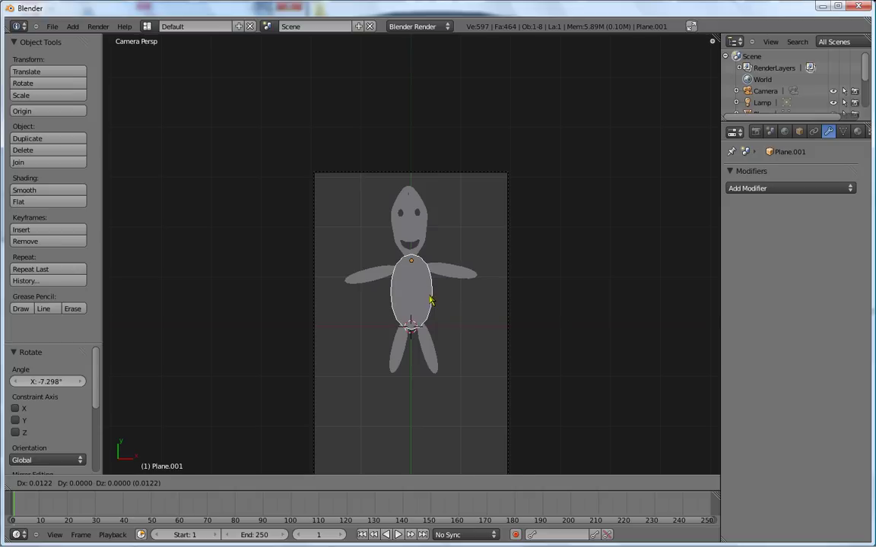
click(433, 301)
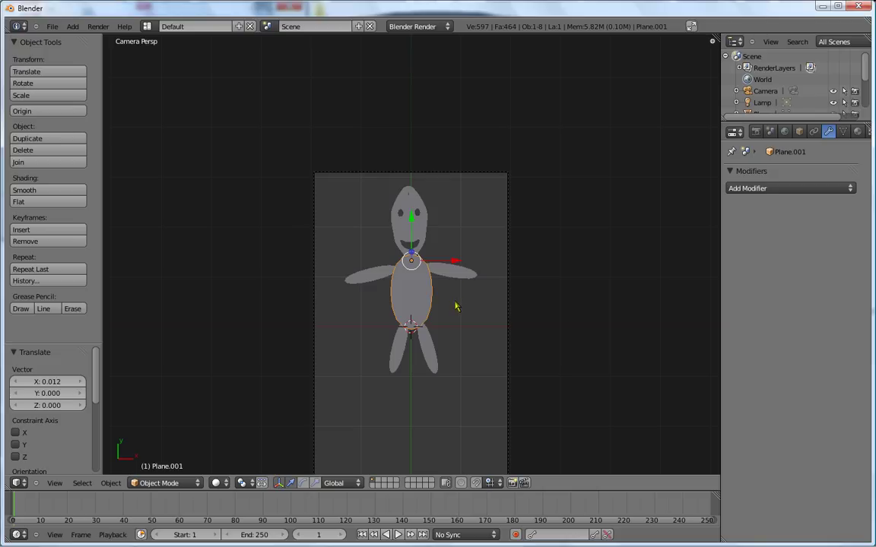
right_click(364, 281)
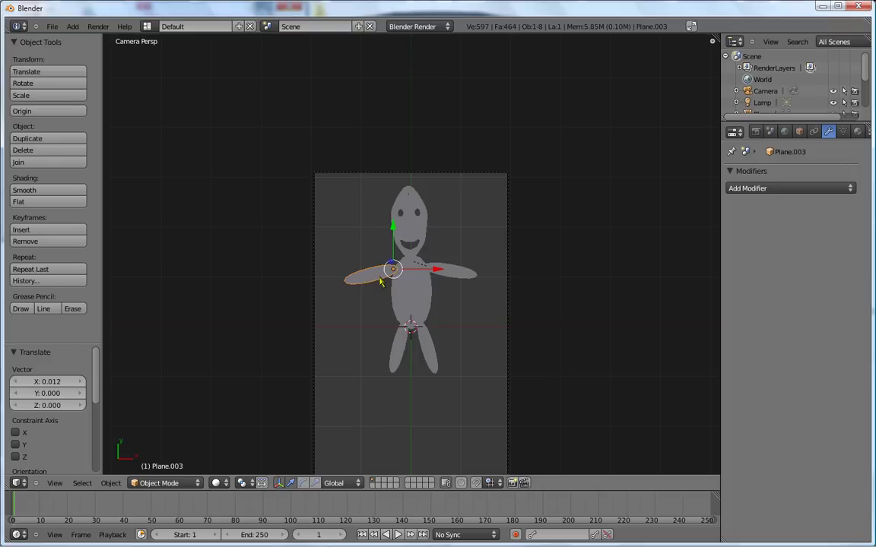
- Parent the left arm and the left leg to the body with Ctrl+P > Object
shift+right_click(407, 298)
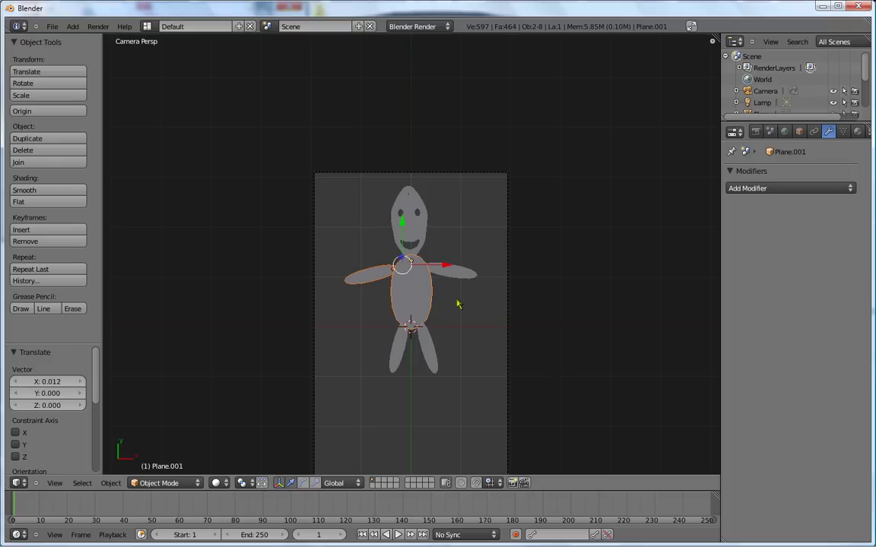
key(ctrl+p)
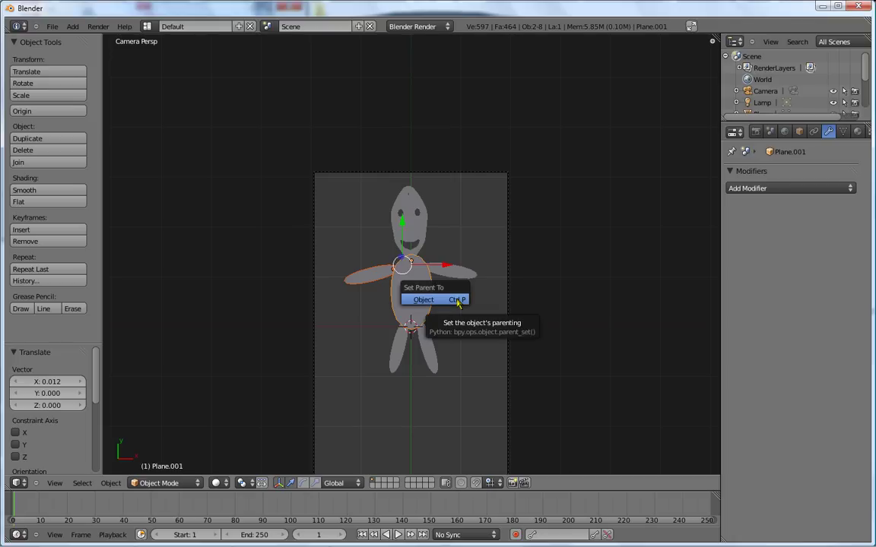
click(456, 300)
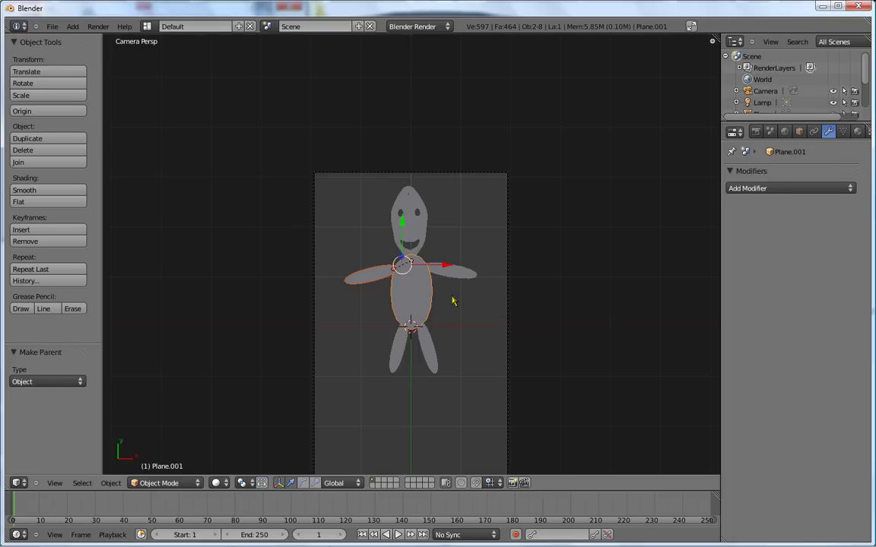
right_click(396, 360)
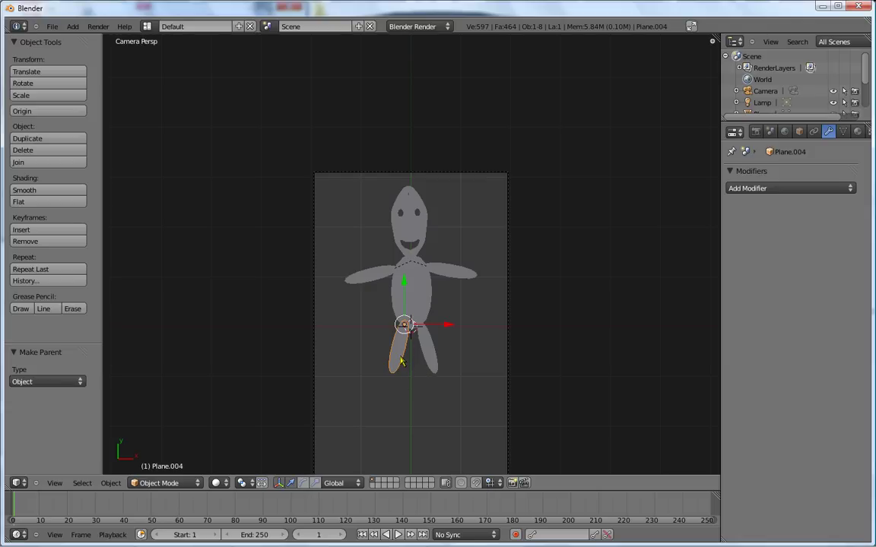
shift+click(420, 301)
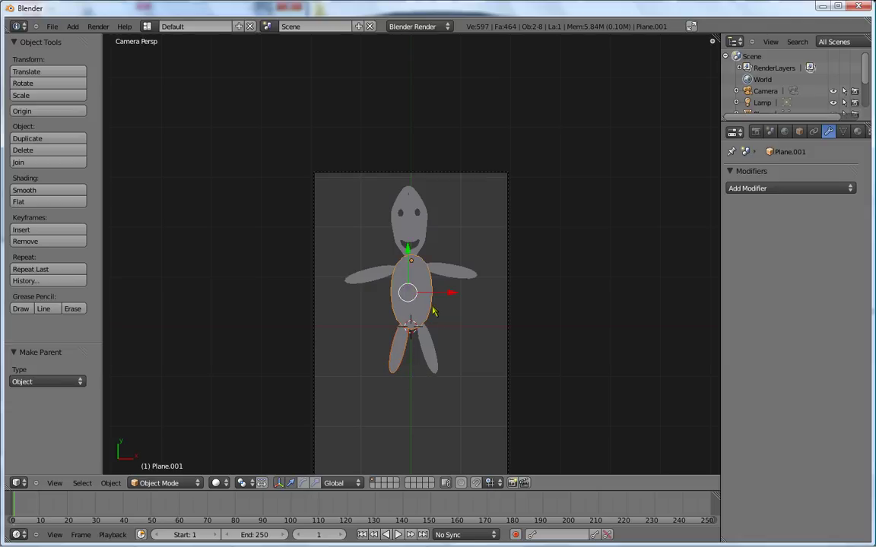
key(ctrl+p)
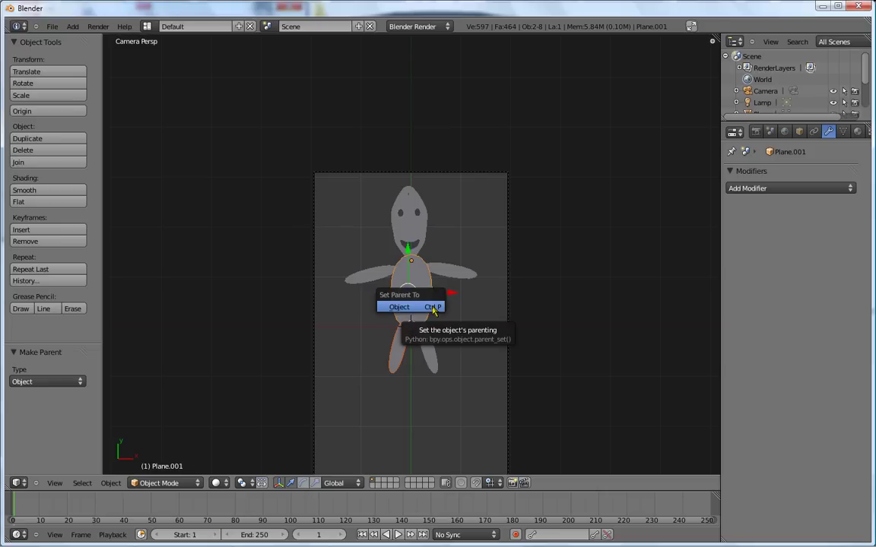
click(437, 307)
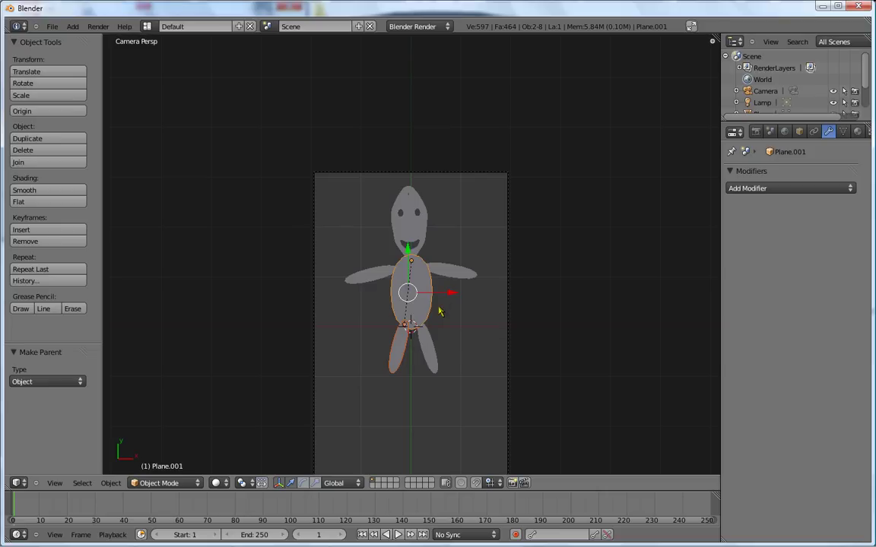
- Parent the right leg and the head to the body
right_click(425, 351)
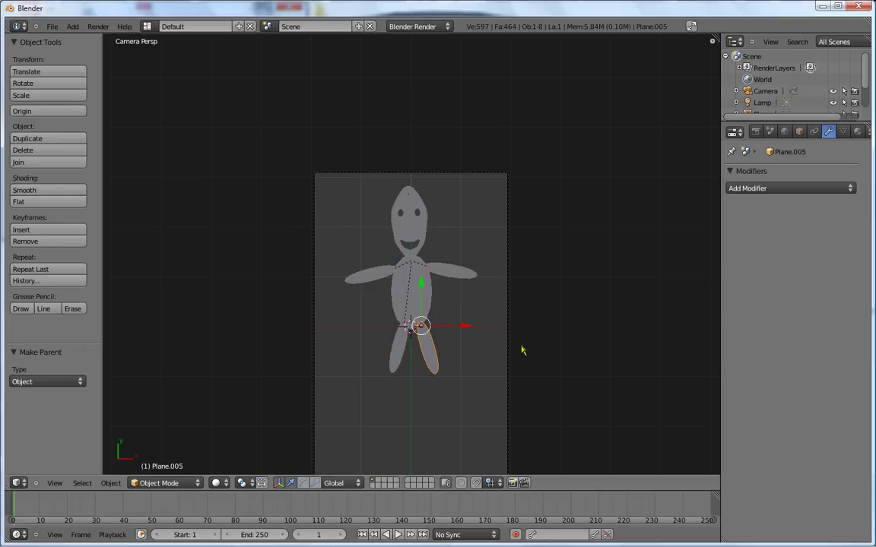
shift+right_click(416, 283)
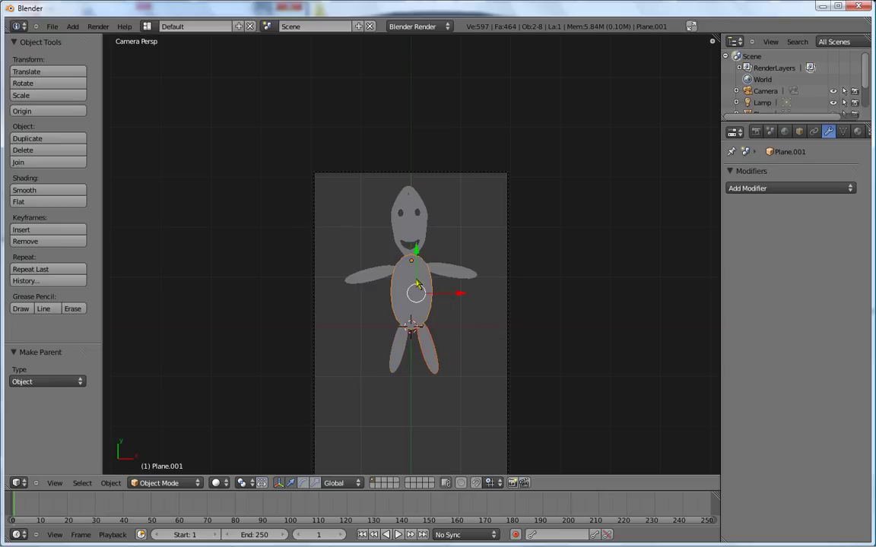
key(ctrl+p)
click(460, 319)
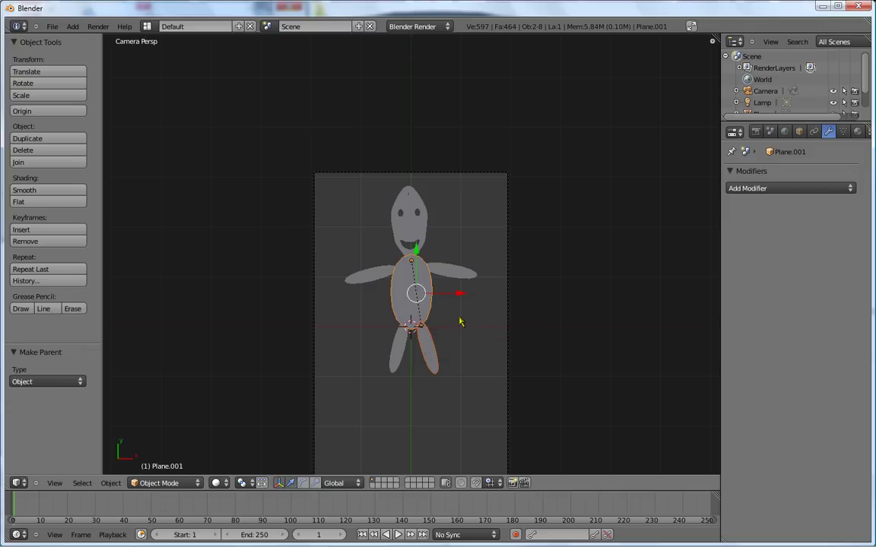
right_click(420, 234)
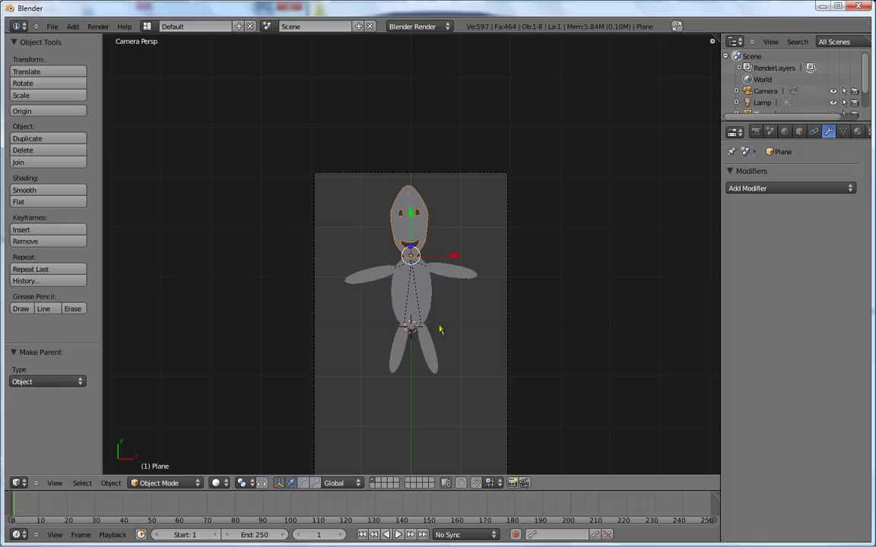
shift+right_click(414, 290)
key(ctrl+p)
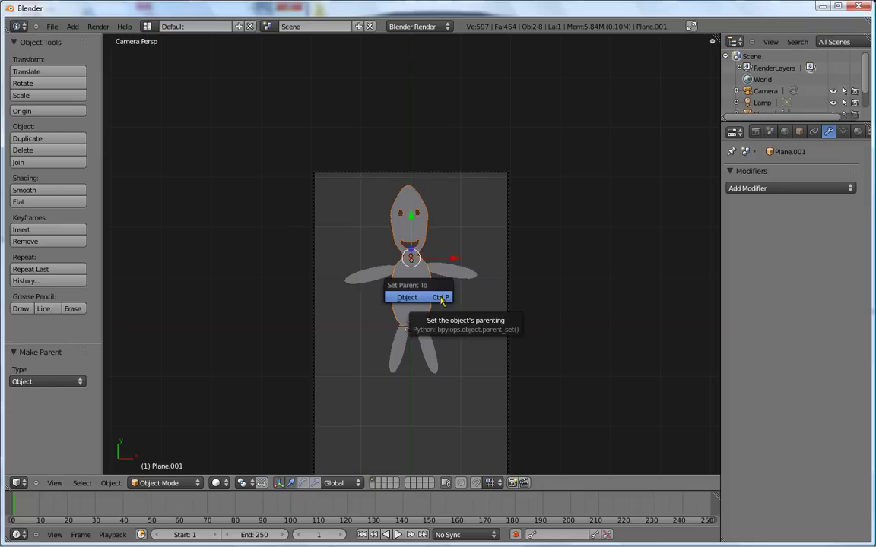
click(433, 299)
- Render a test image of the figure with F12, then return to the 3D View
right_click(424, 356)
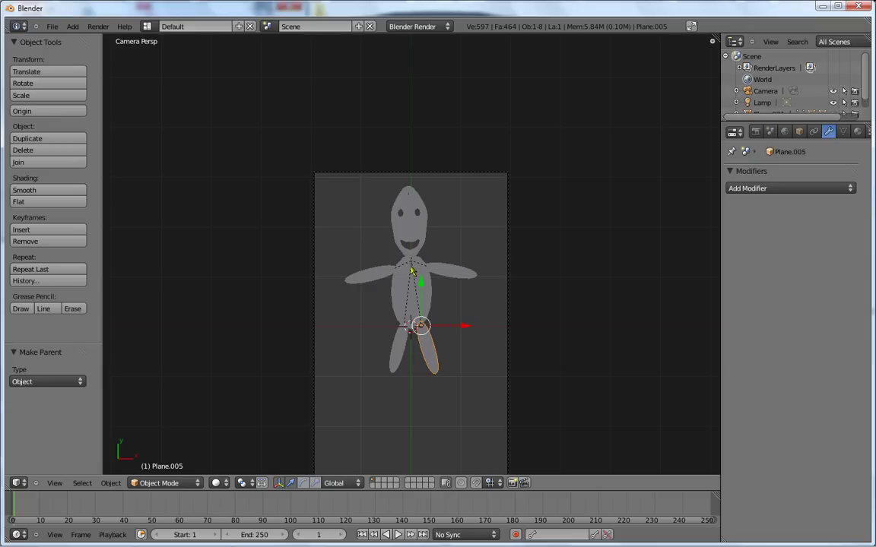
right_click(387, 275)
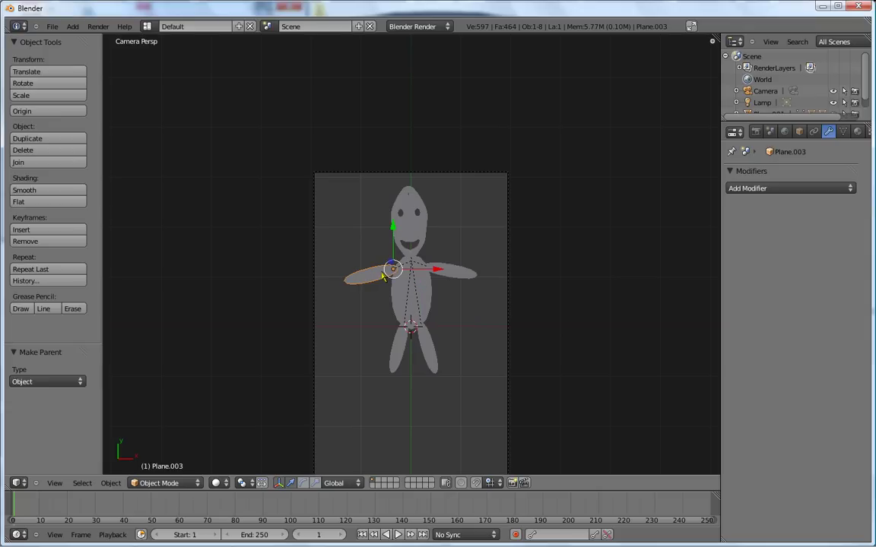
right_click(451, 281)
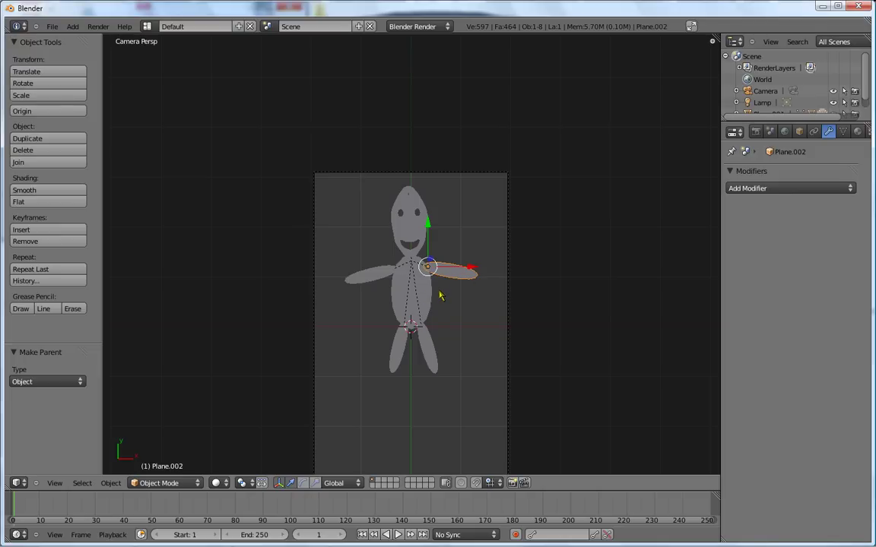
key(F12)
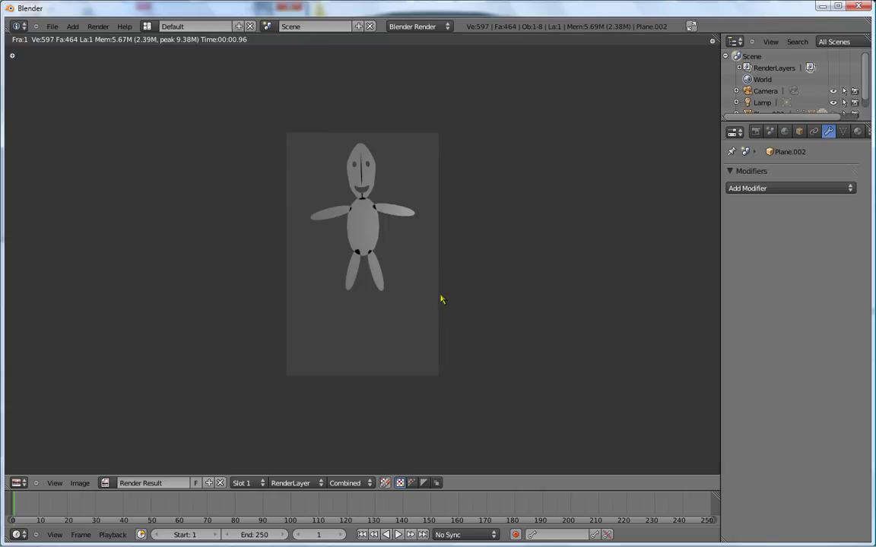
click(17, 483)
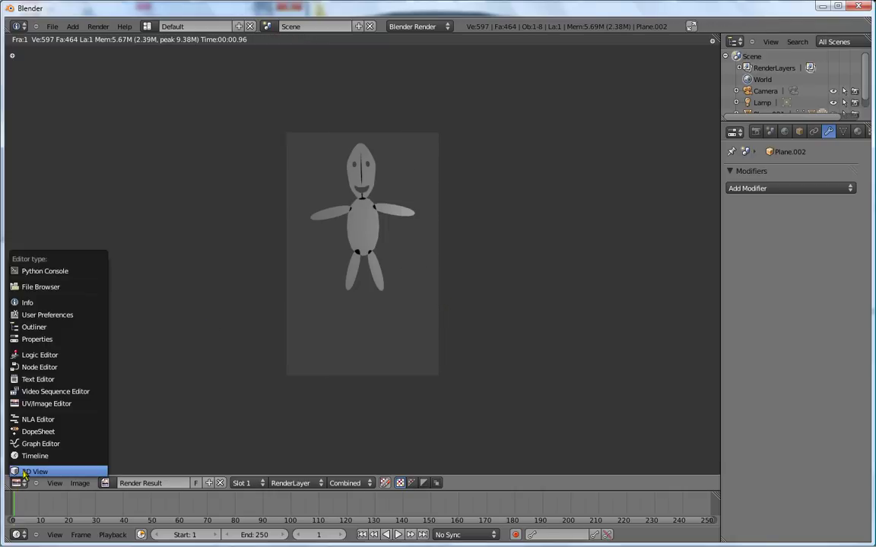
click(27, 471)
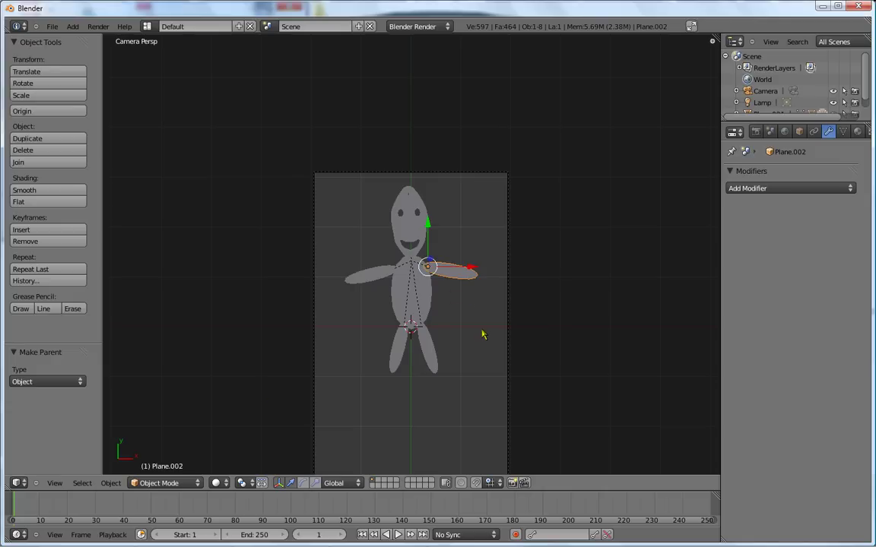
- Tilt the right arm upward and re-angle both legs
key(r)
click(507, 317)
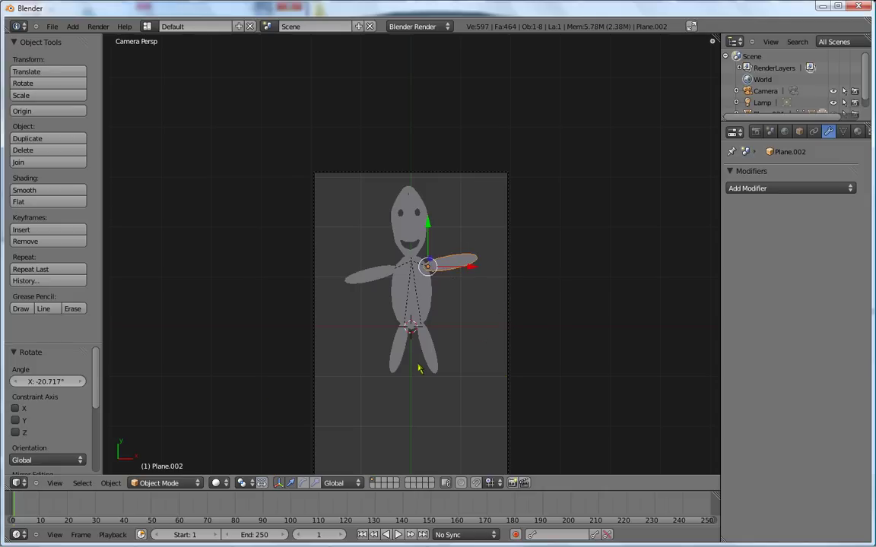
right_click(422, 368)
key(r)
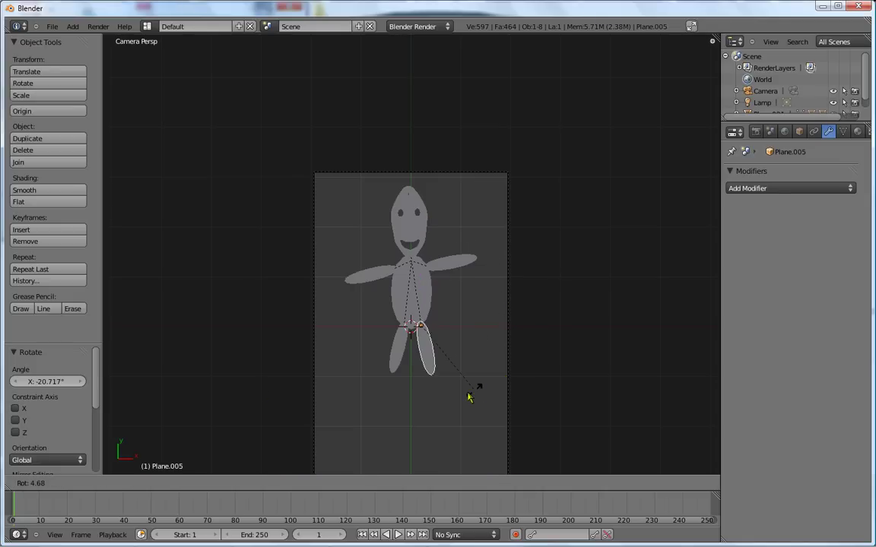
click(469, 396)
key(r)
click(384, 380)
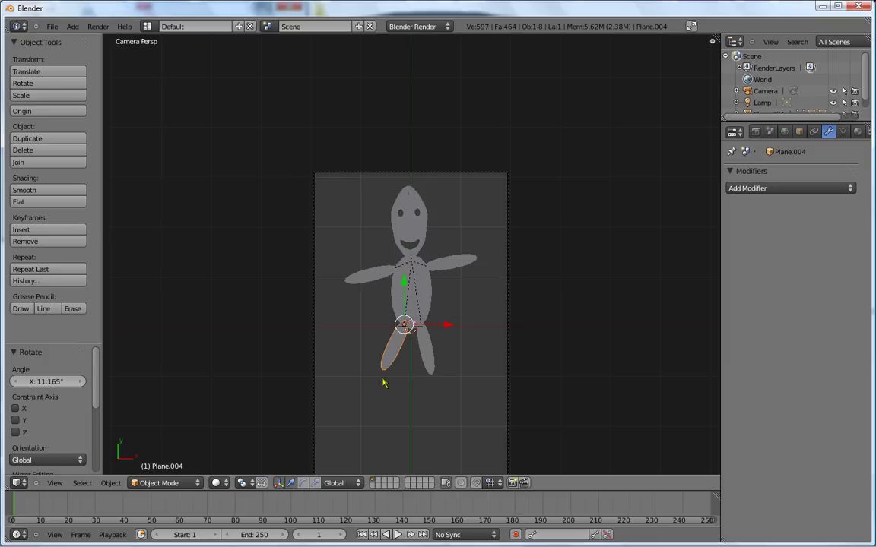
- Tilt the head, level the left arm, and shift the body -0.158 X, 0.171 Y with all parts following
right_click(417, 222)
key(r)
click(402, 228)
right_click(363, 275)
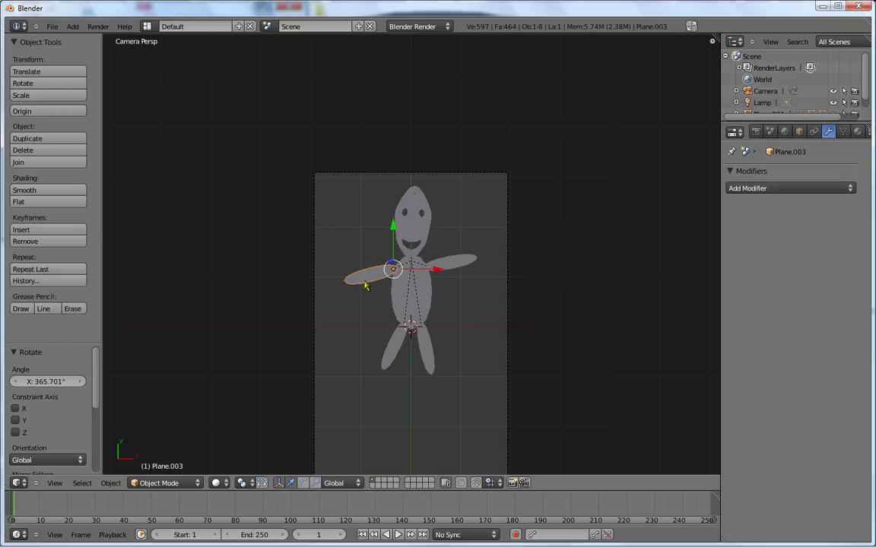
key(r)
click(346, 262)
right_click(396, 285)
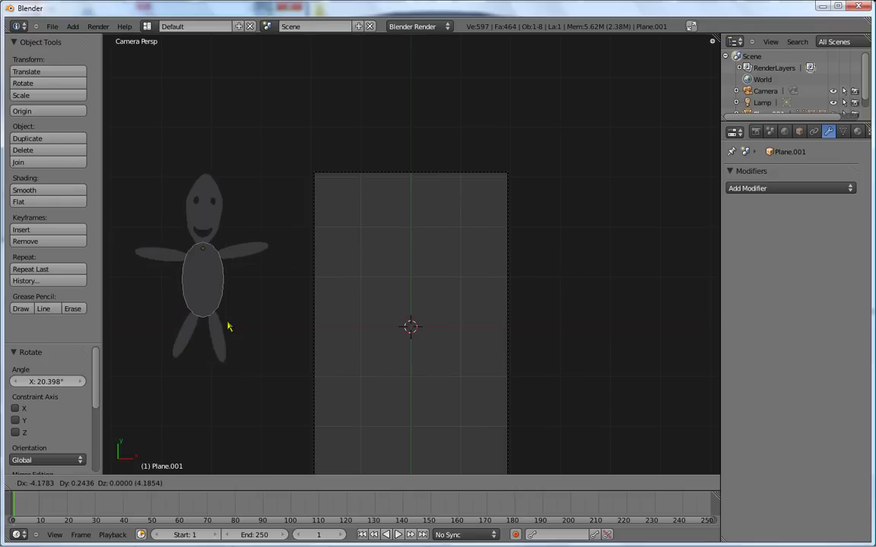
click(418, 340)
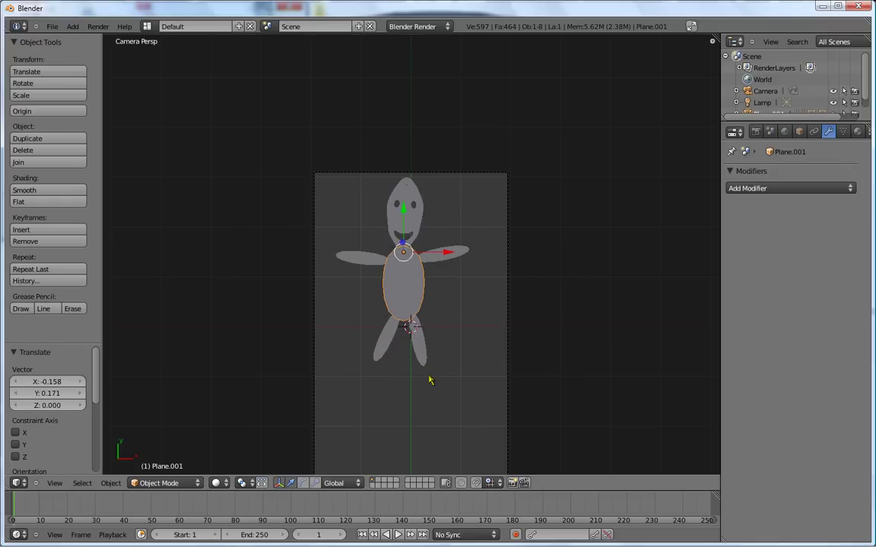